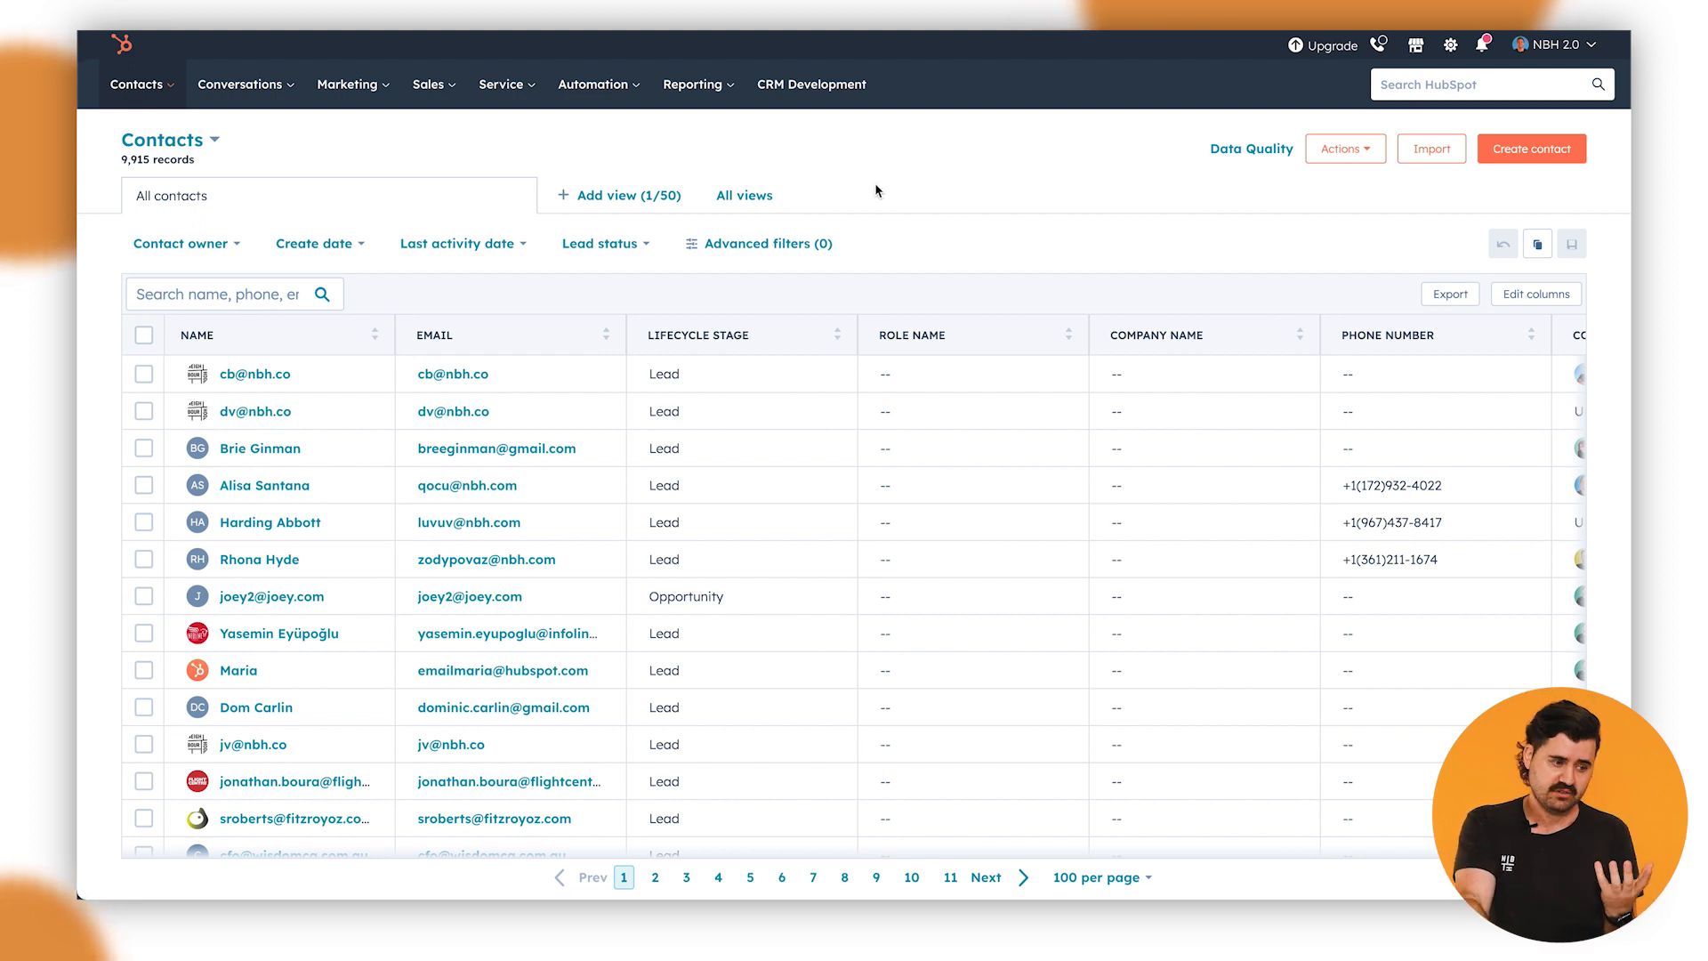
Examine the lifecycle stage options available for the first contact in the list, from Subscriber through Other
left_click(732, 377)
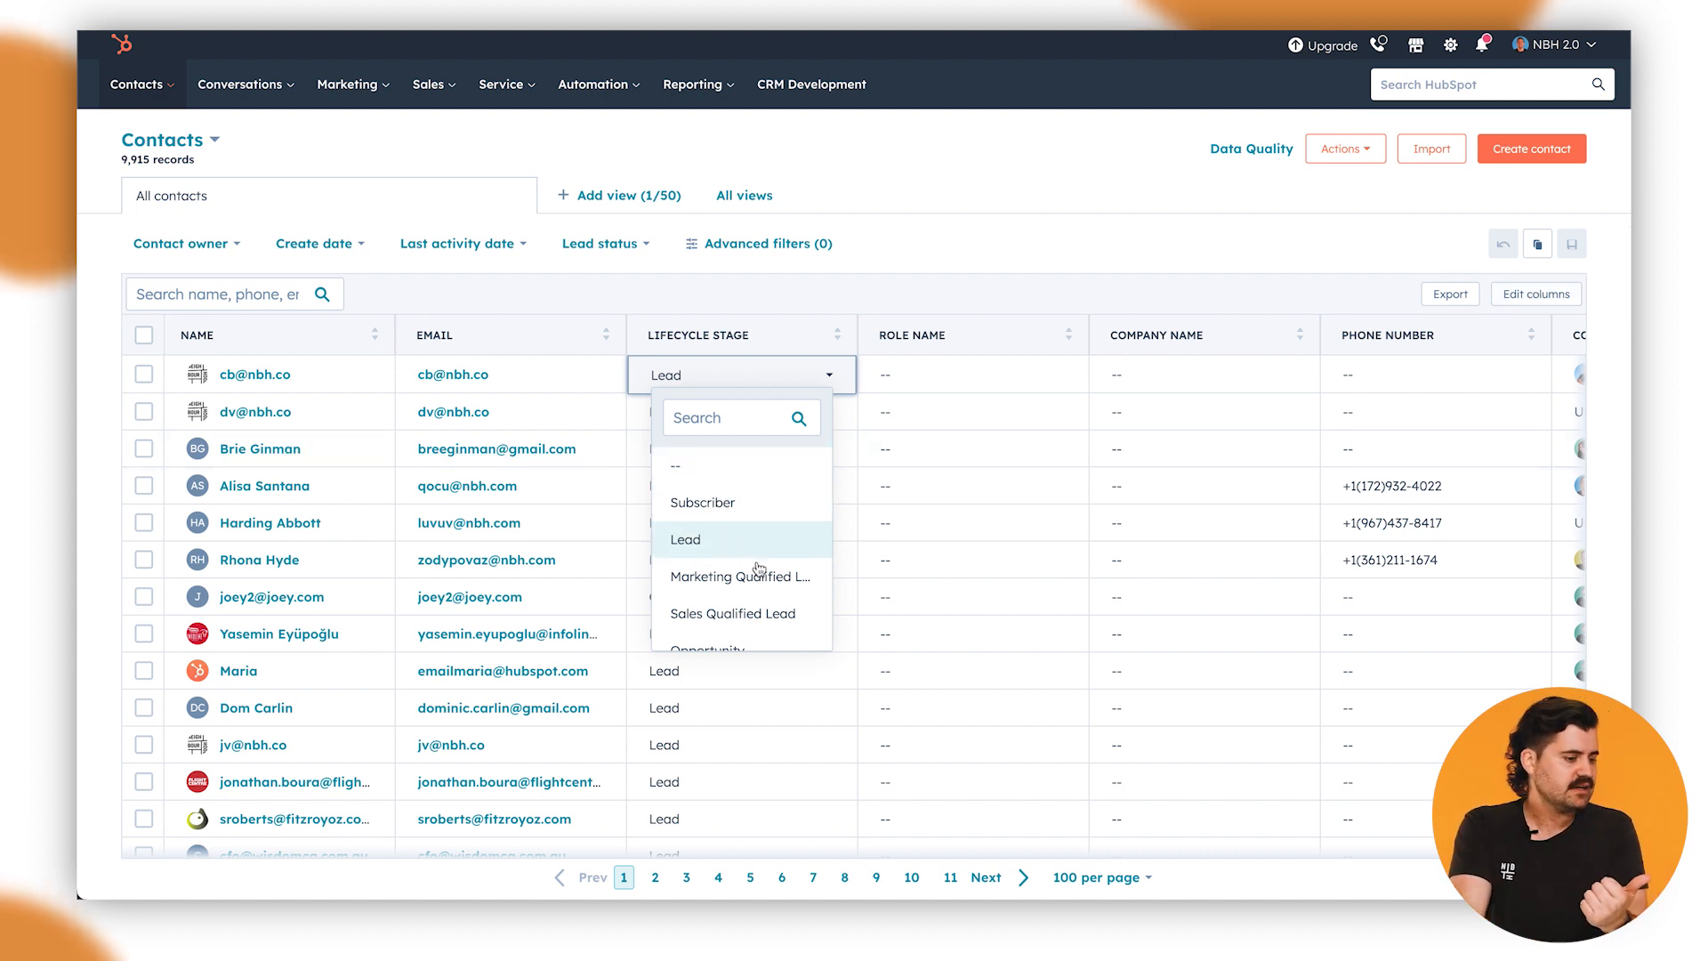
scroll(752, 569, "down", 3)
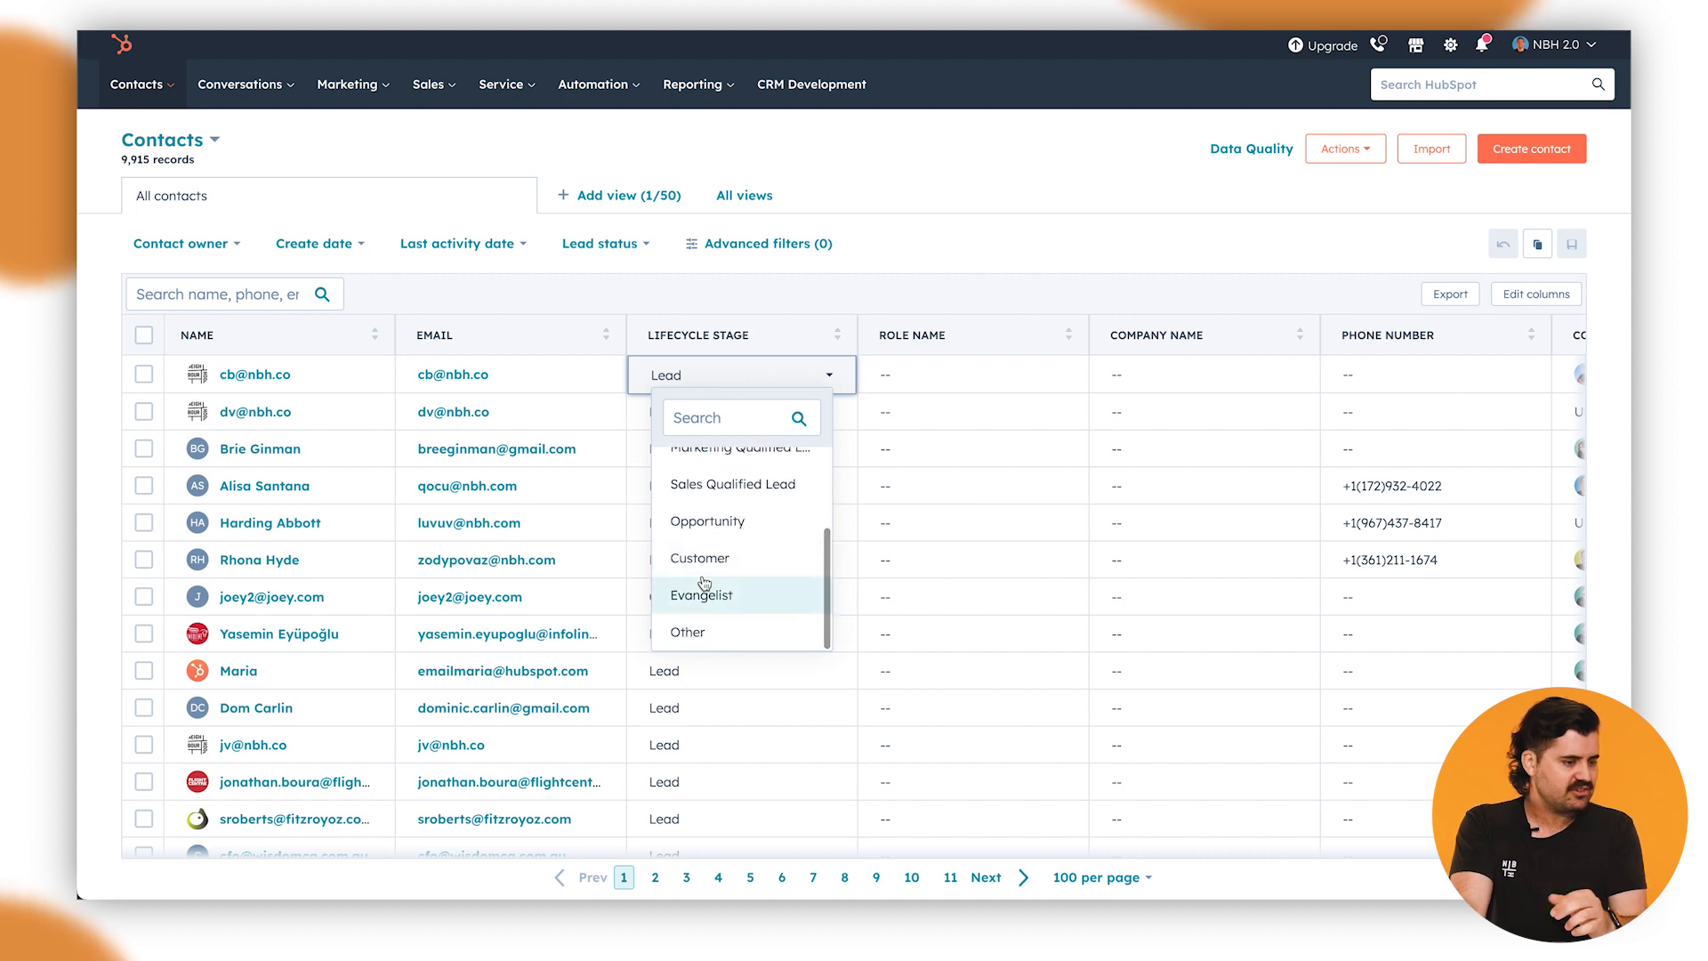
scroll(703, 583, "up", 3)
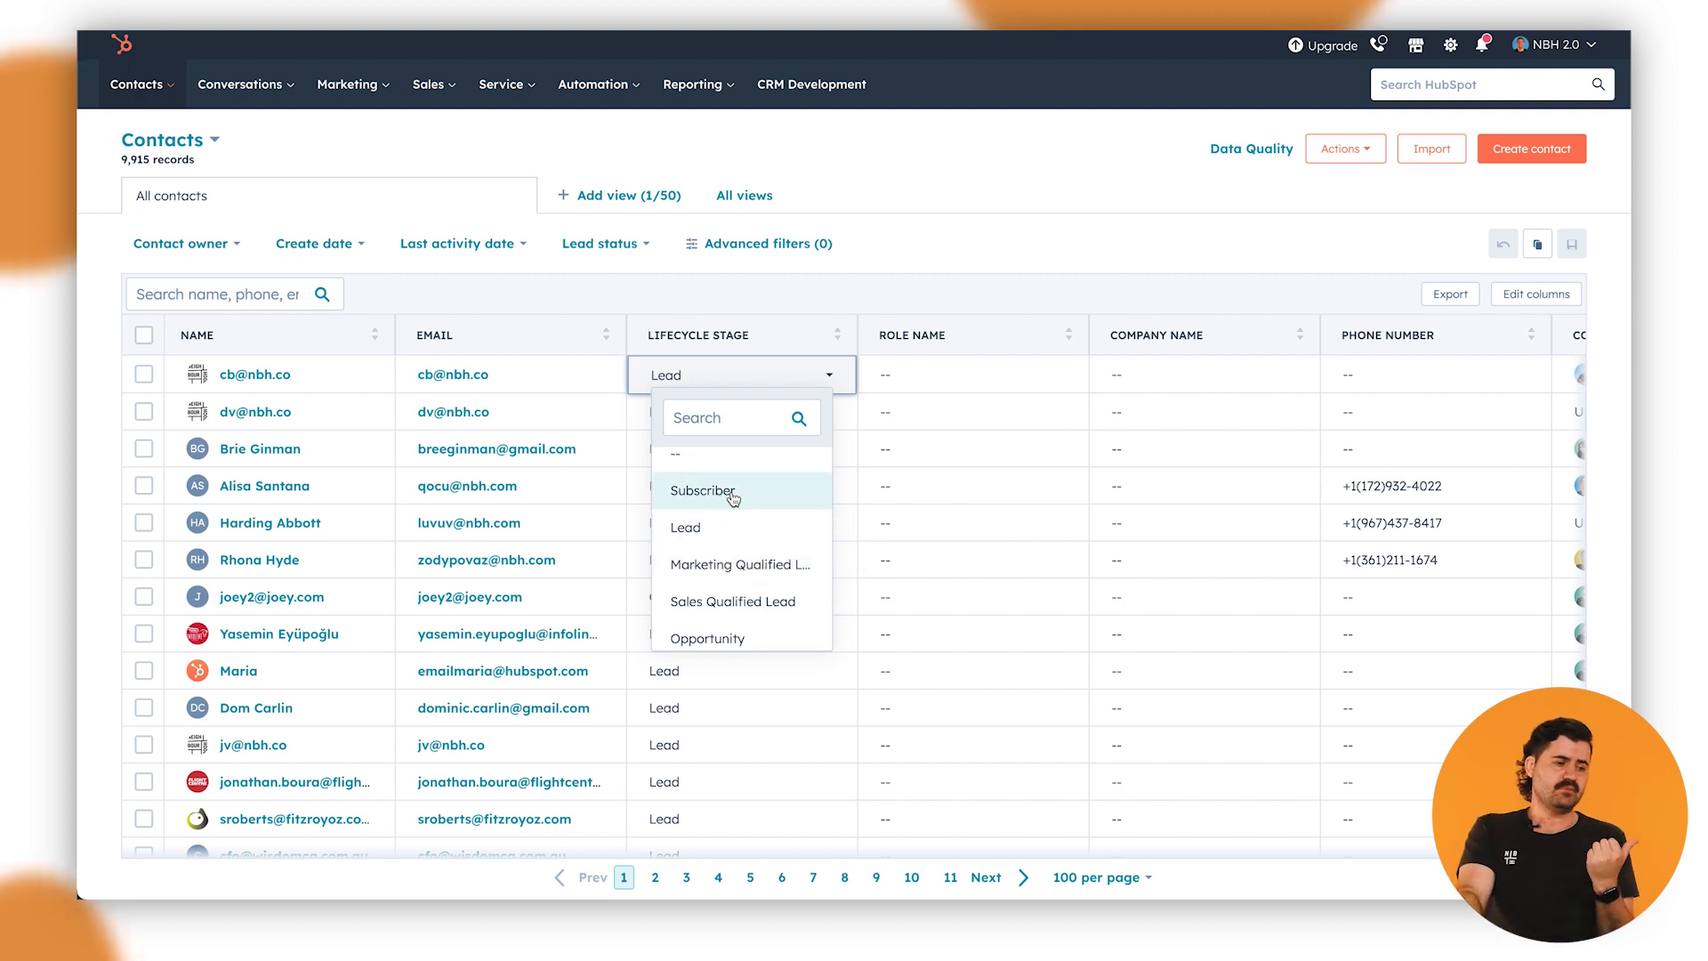
scroll(761, 557, "down", 3)
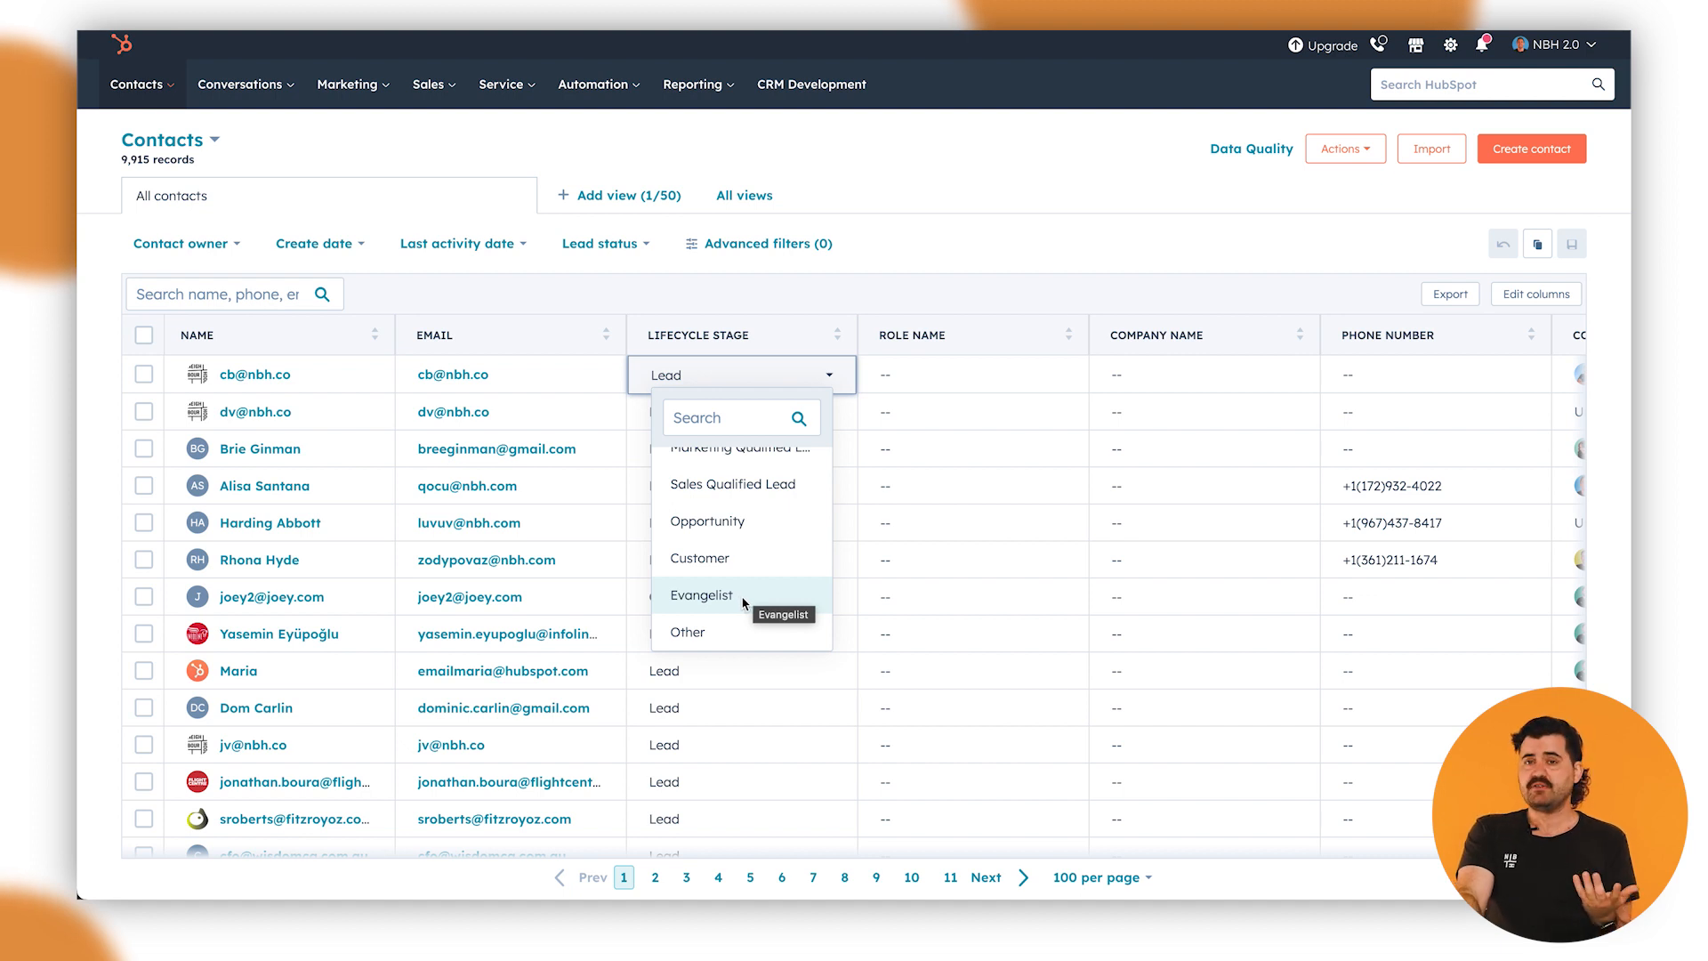
scroll(750, 601, "up", 2)
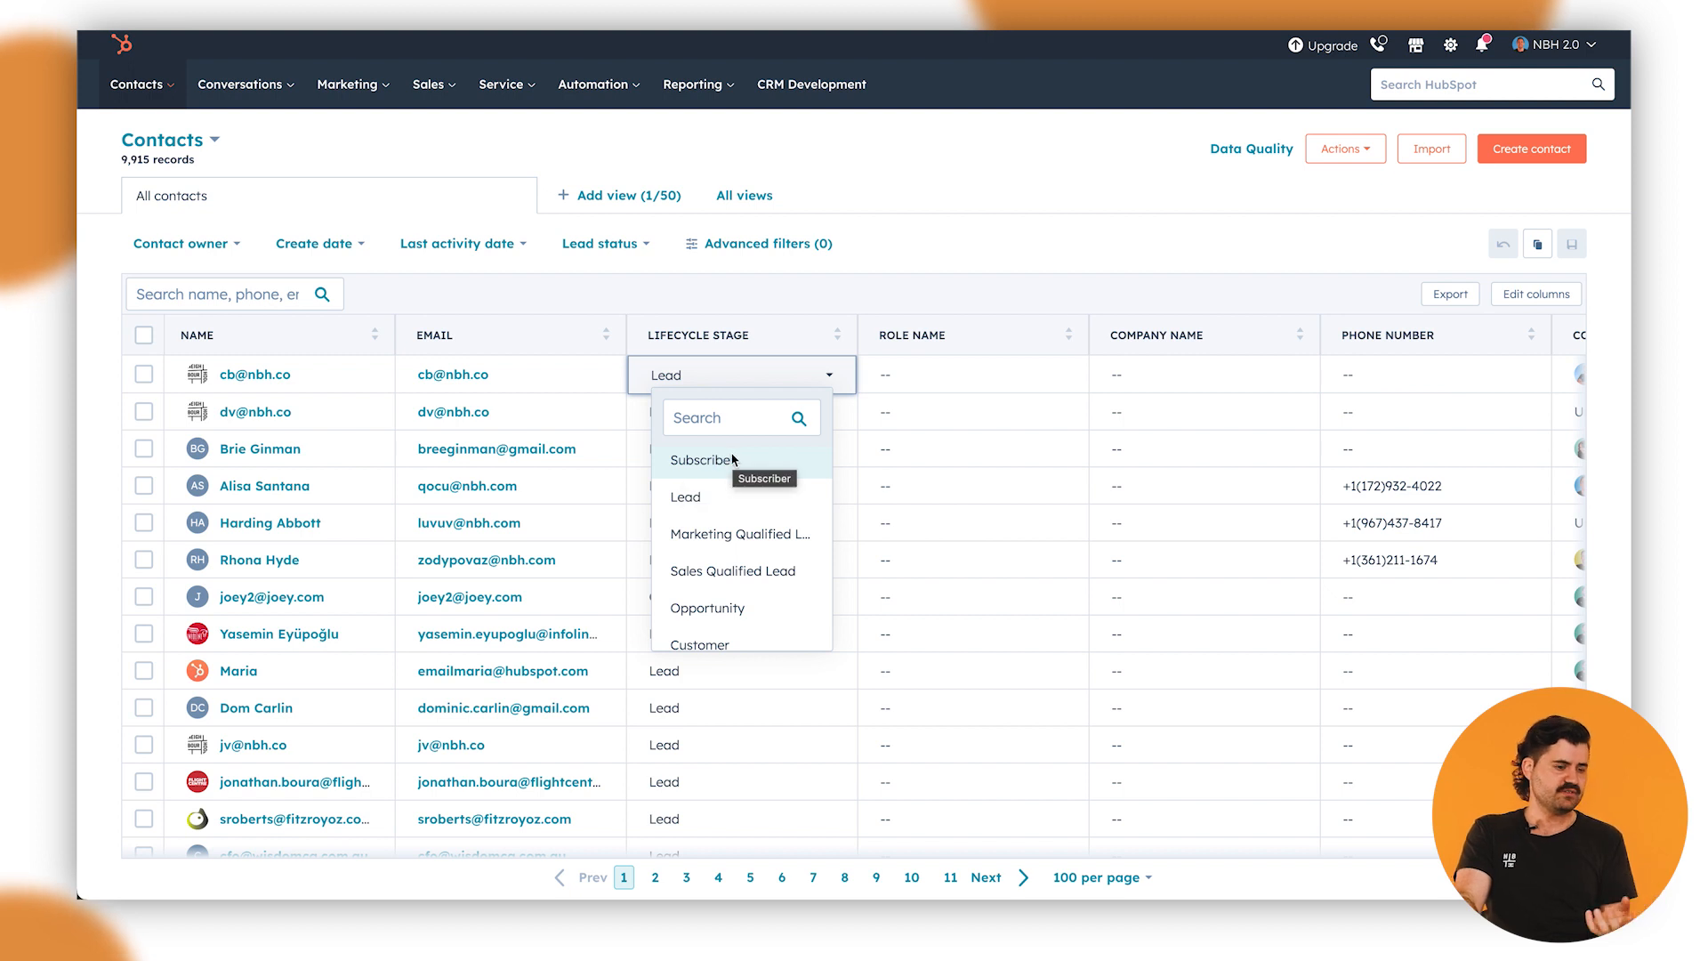
scroll(719, 605, "down", 1)
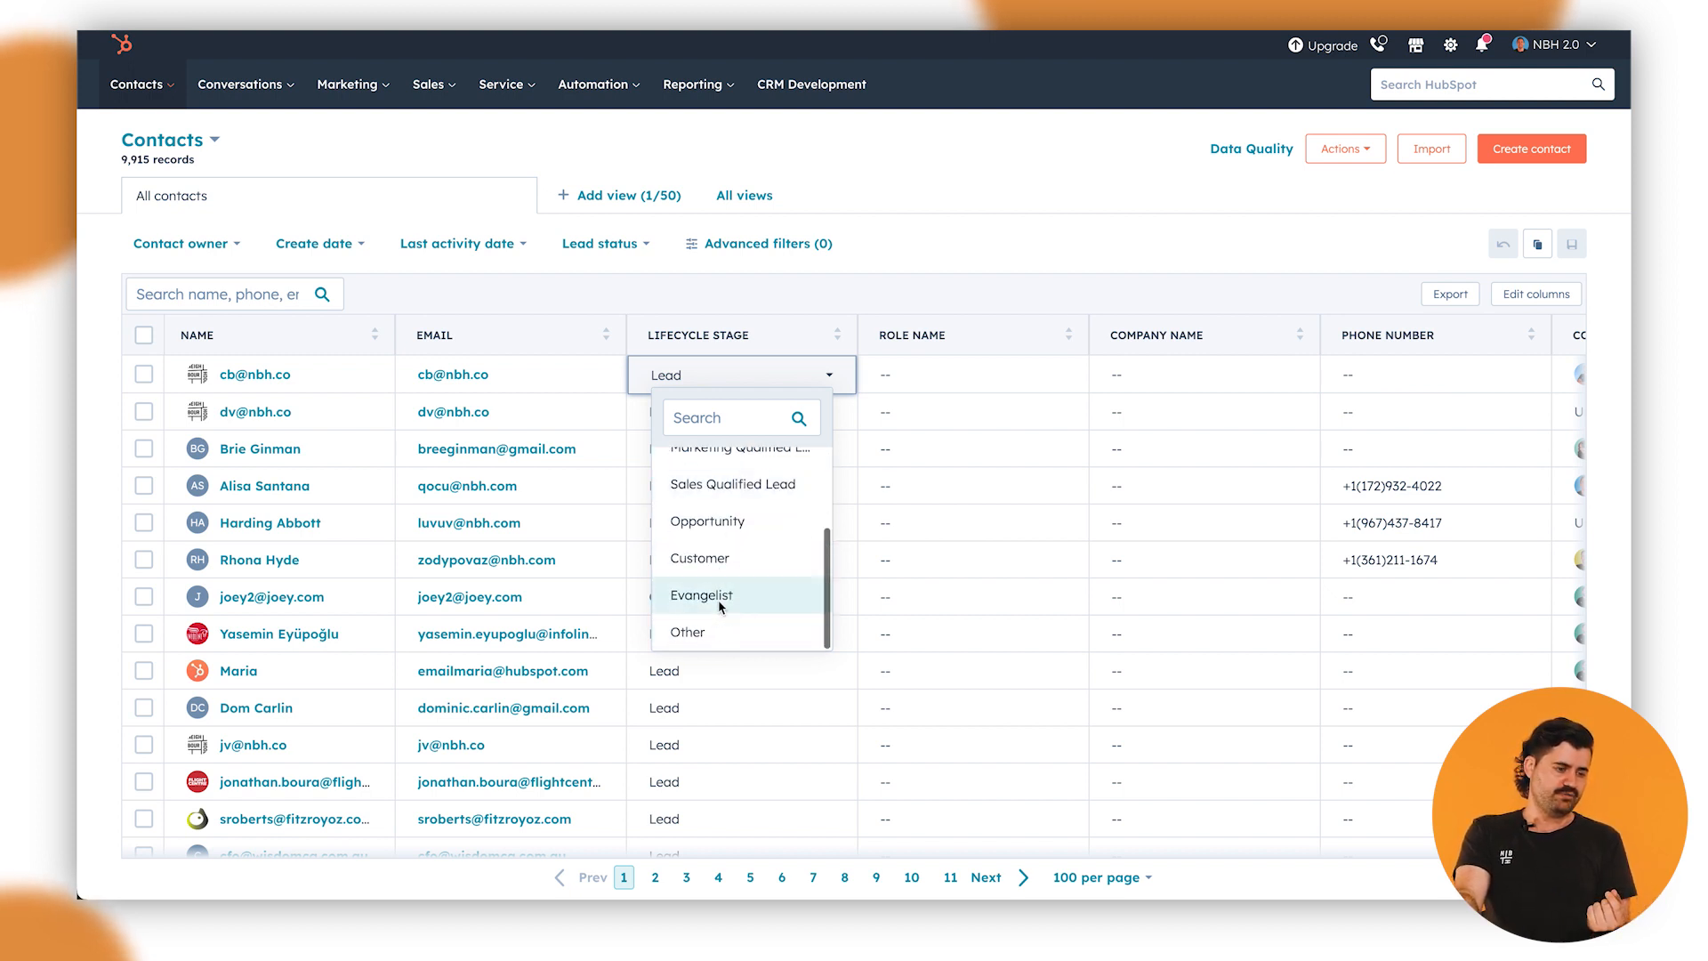
scroll(722, 551, "up", 2)
scroll(725, 534, "down", 2)
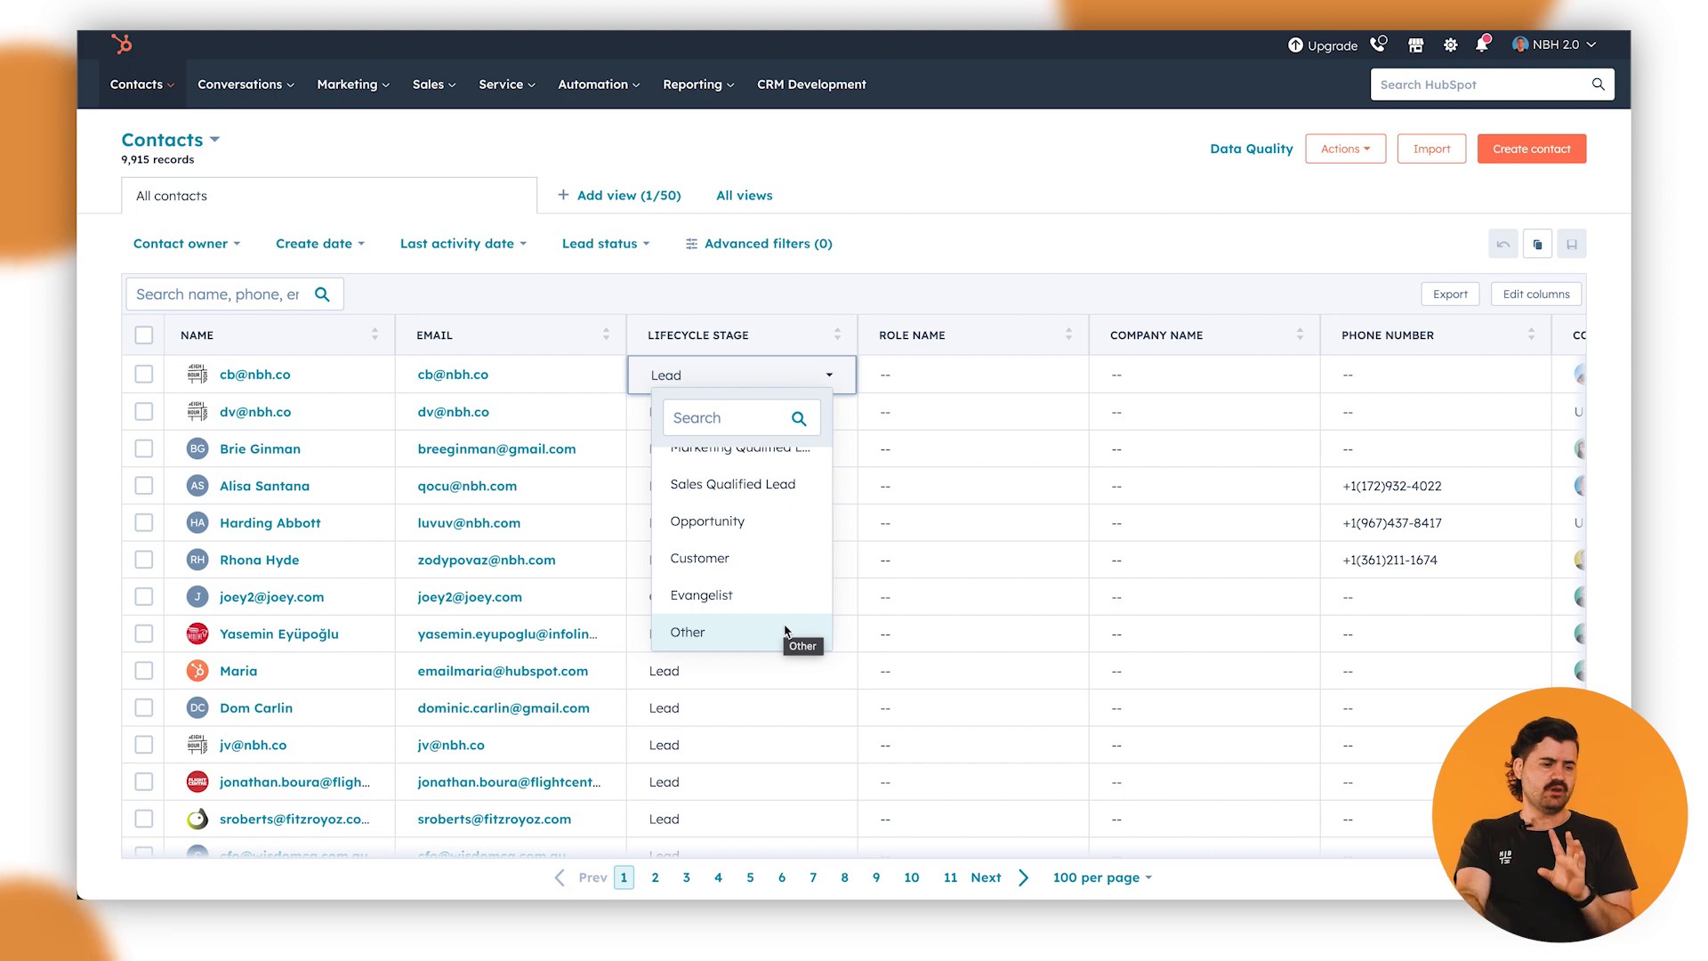
scroll(707, 598, "up", 2)
scroll(707, 598, "up", 1)
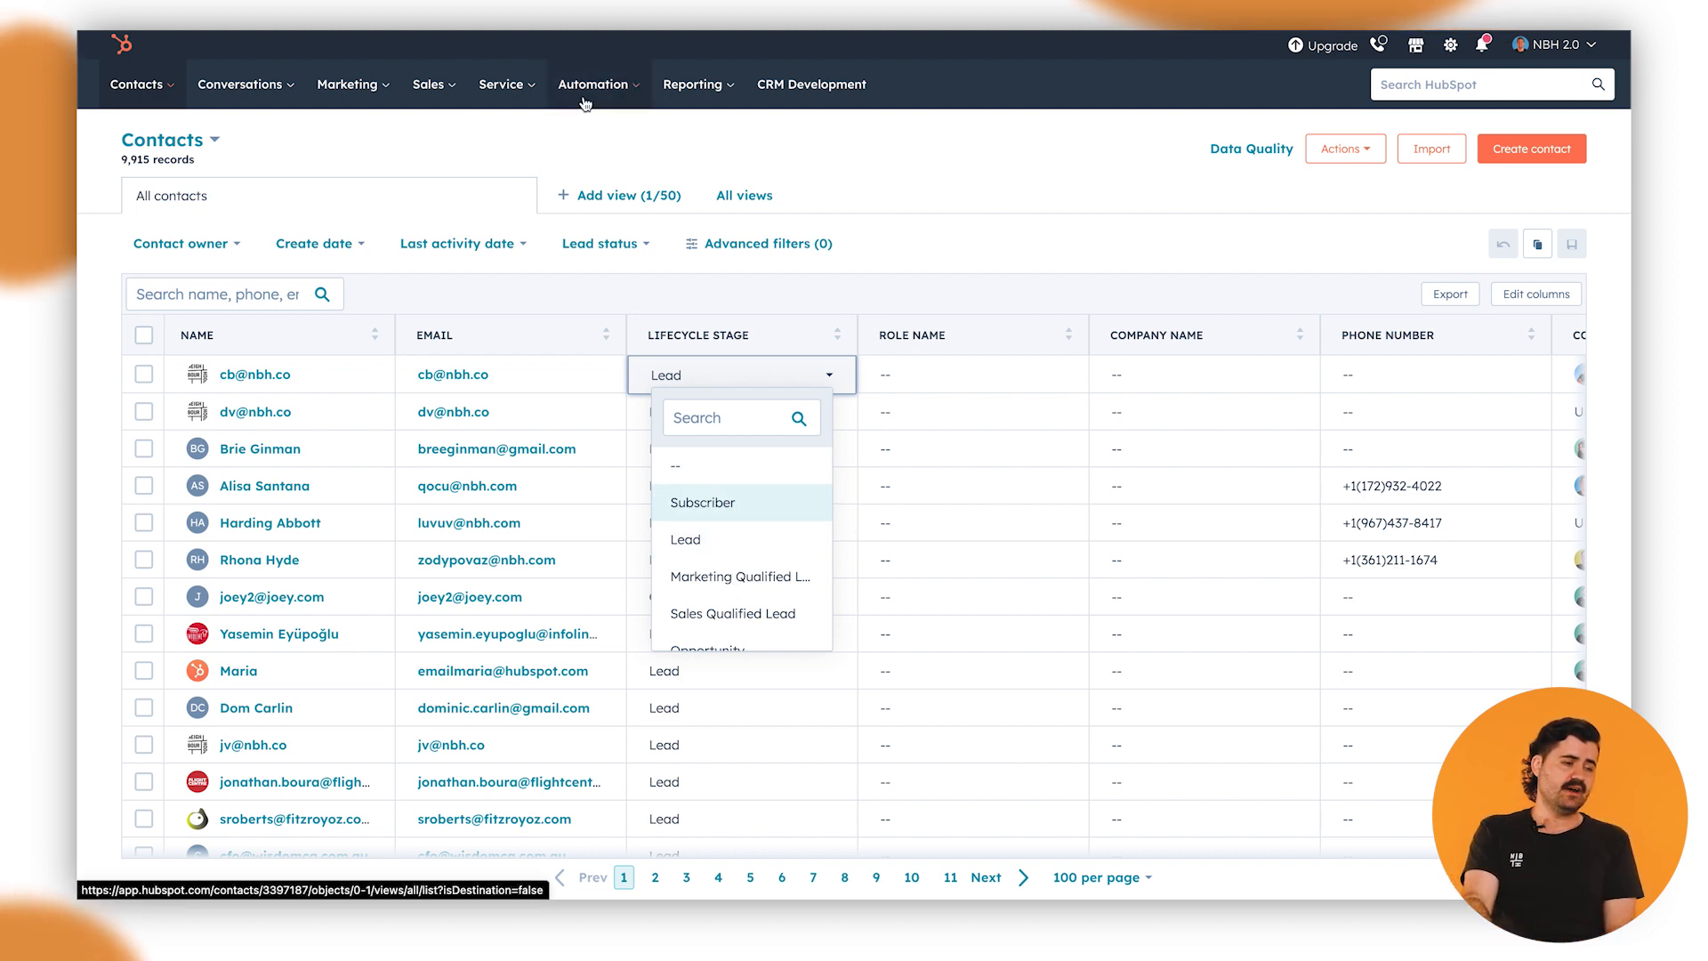
scroll(765, 596, "down", 1)
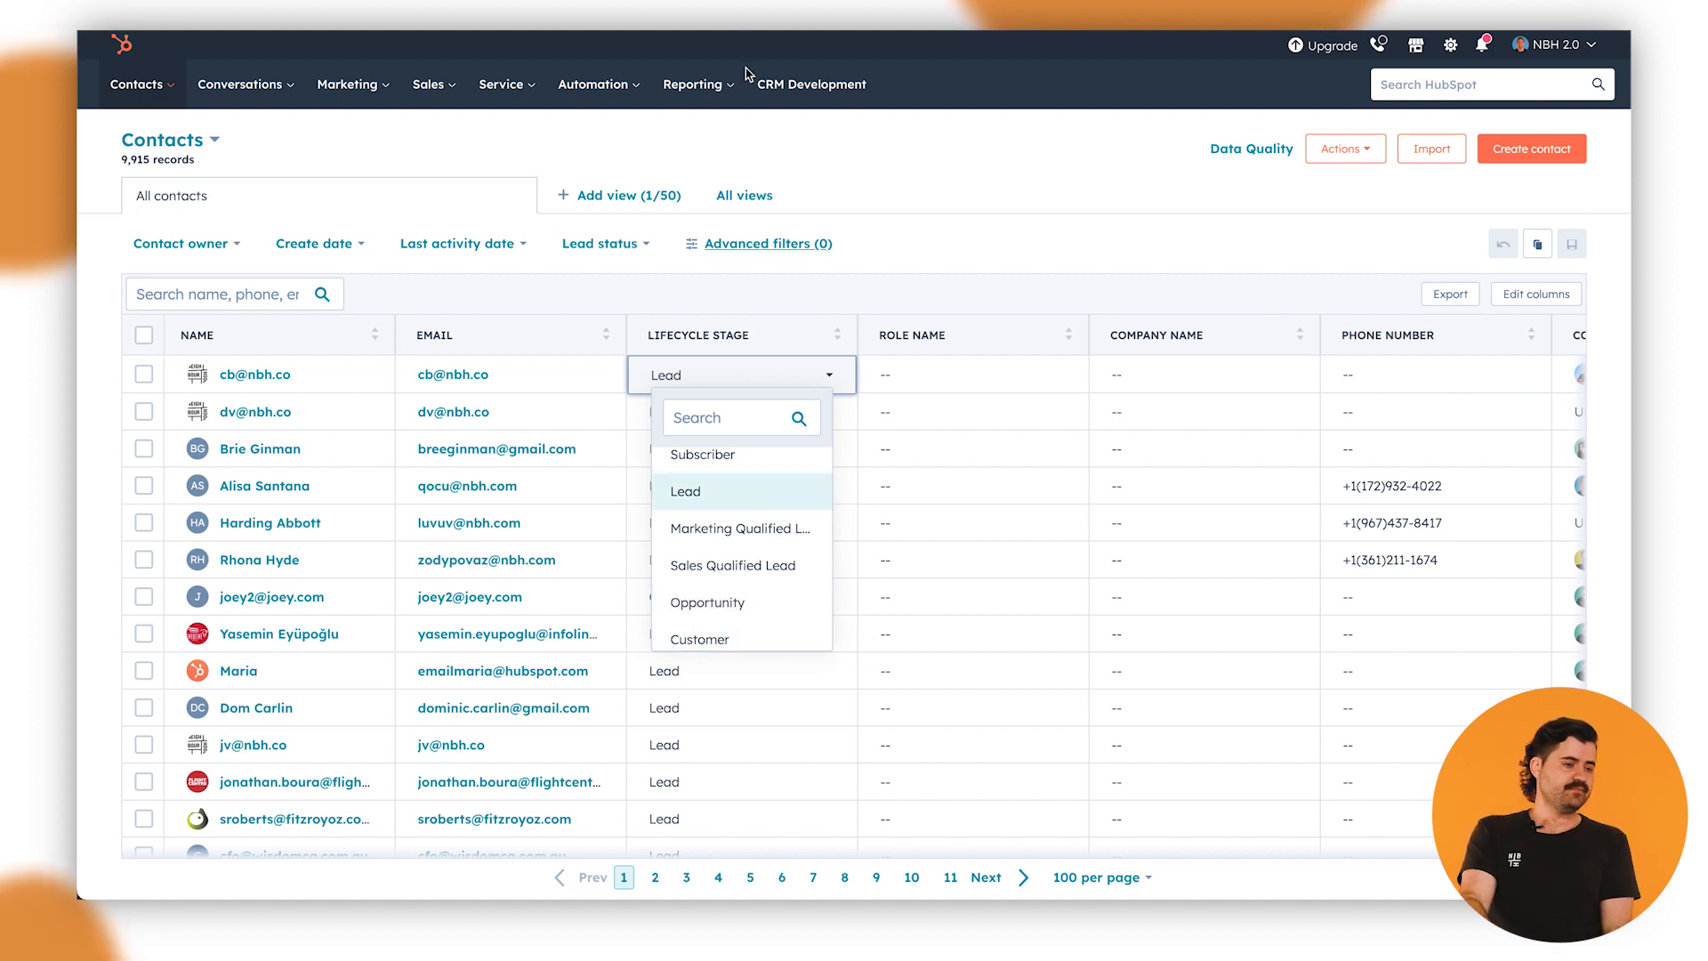
left_click(881, 236)
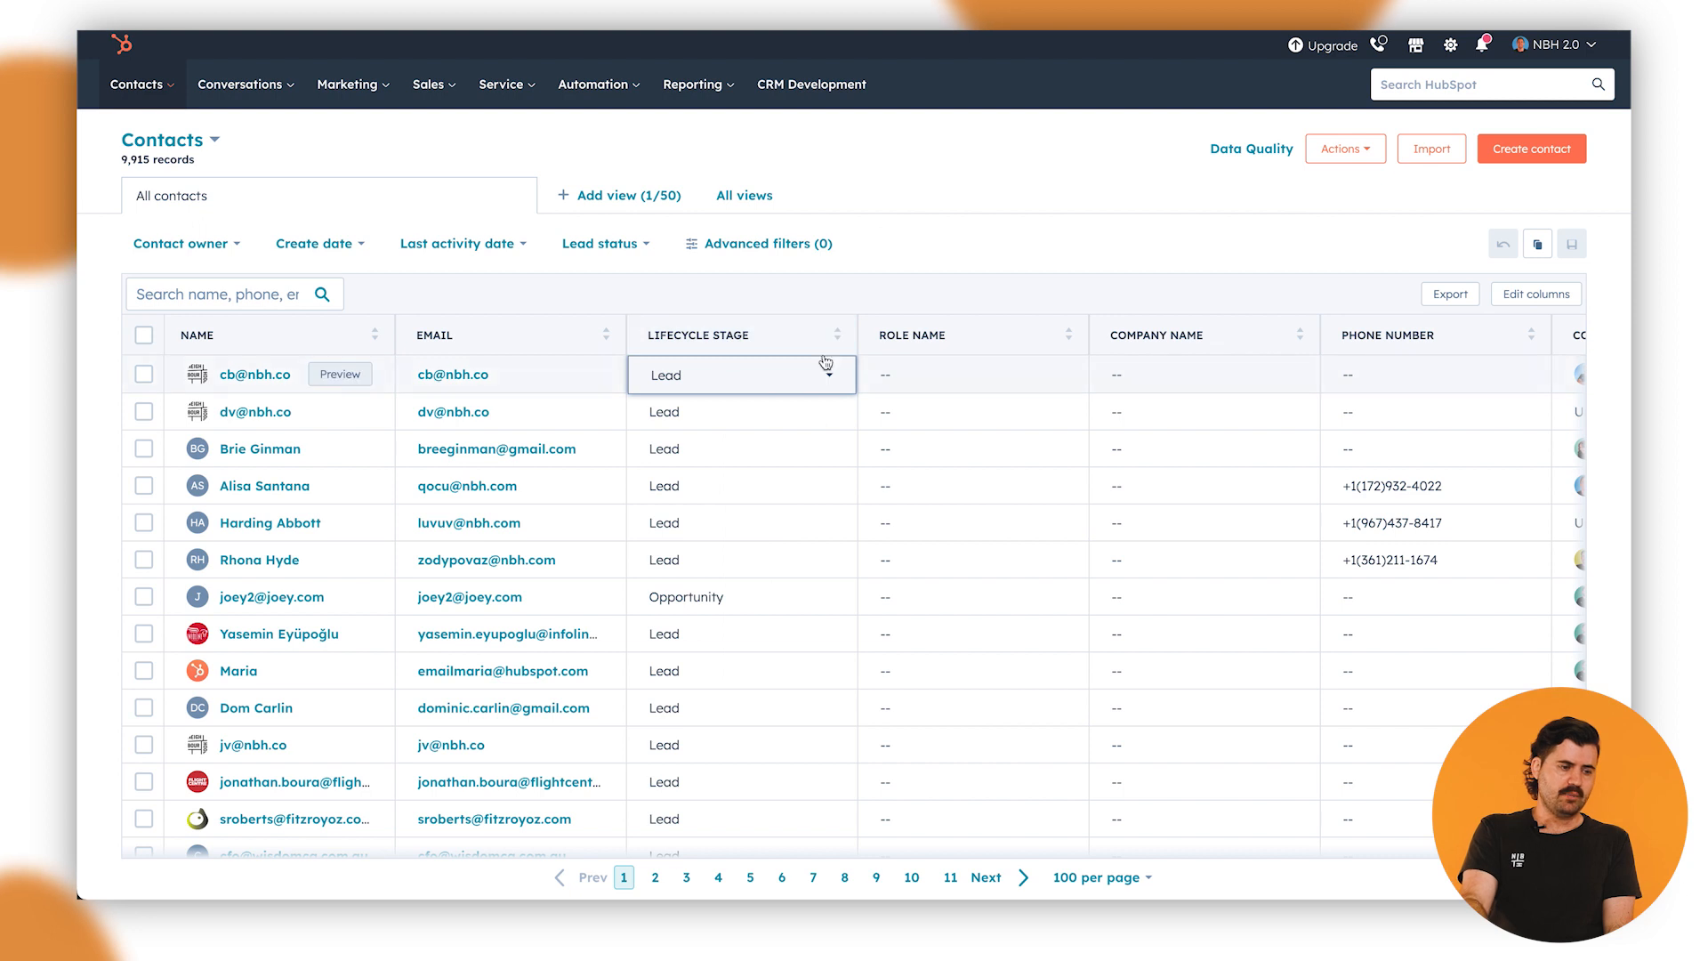
Open the lifecycle stage settings for the Contacts object
left_click(1451, 48)
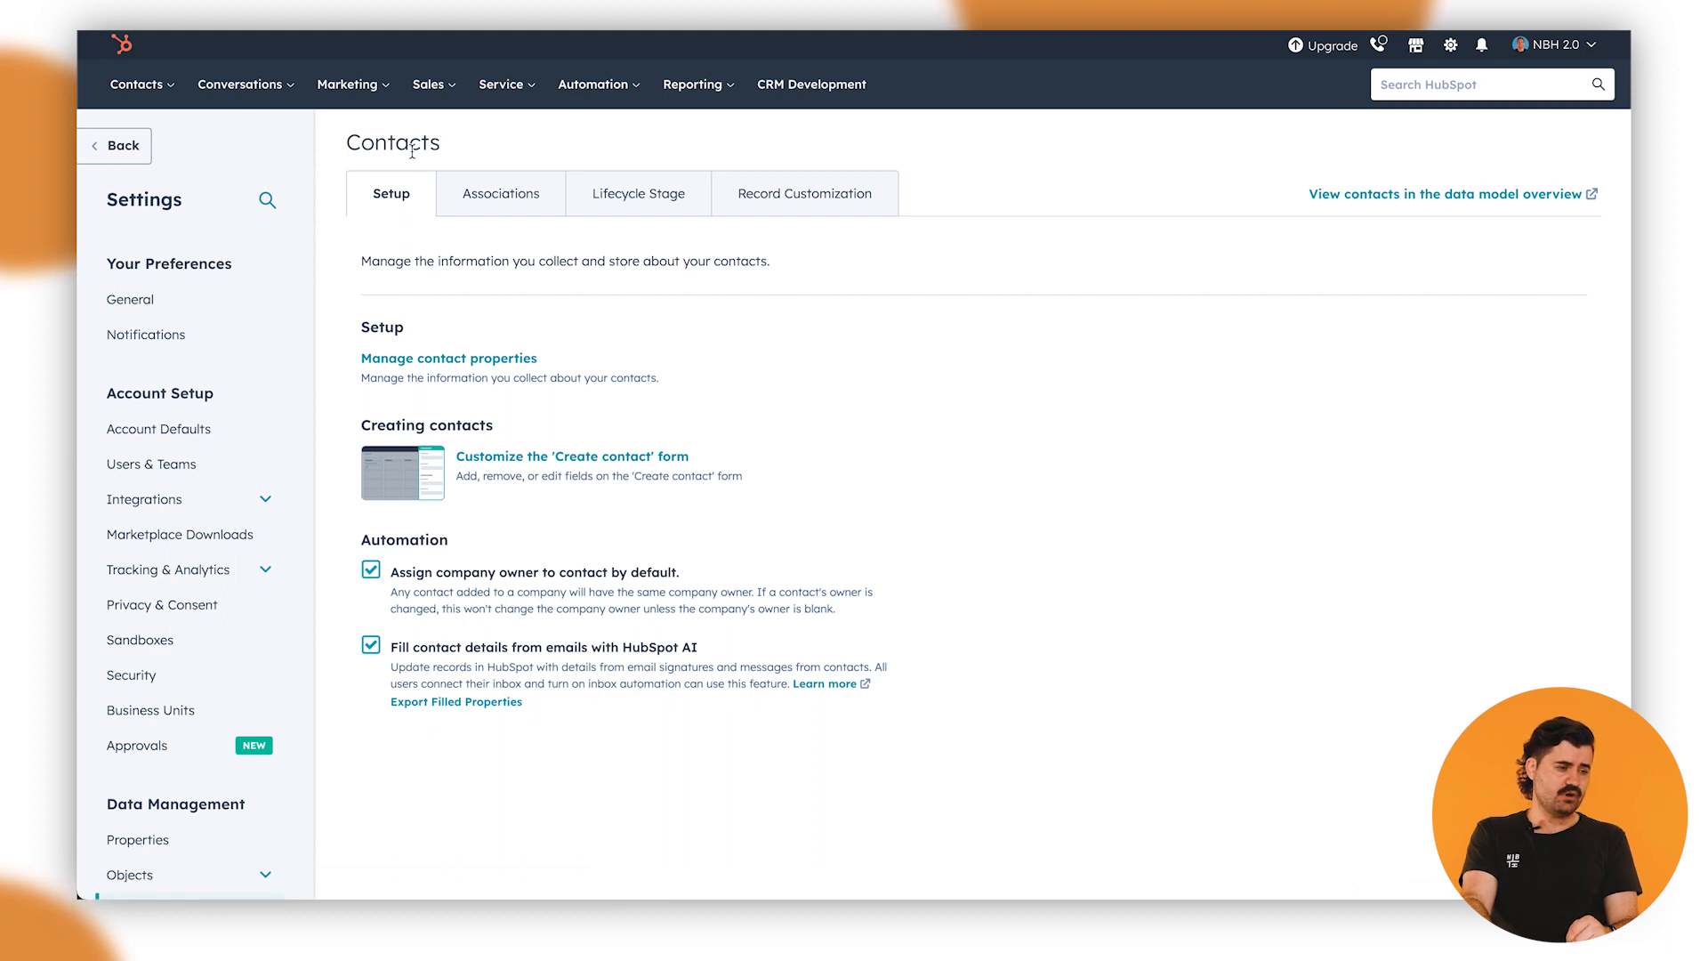
scroll(214, 498, "down", 2)
scroll(212, 501, "down", 4)
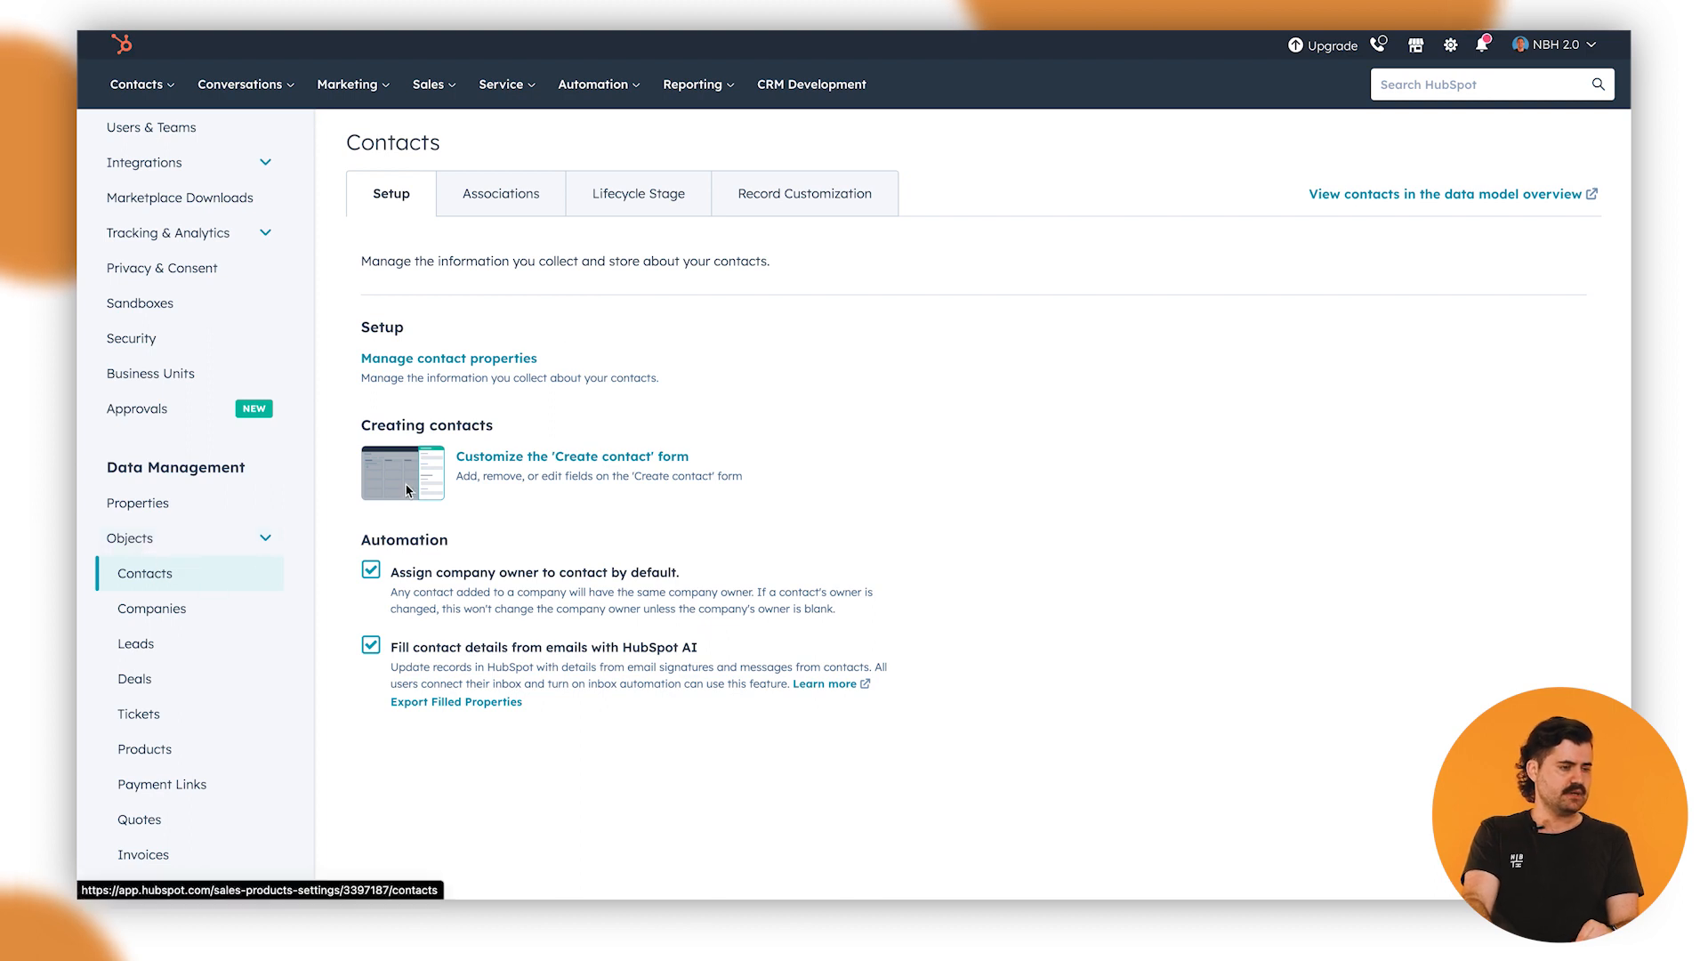
left_click(636, 194)
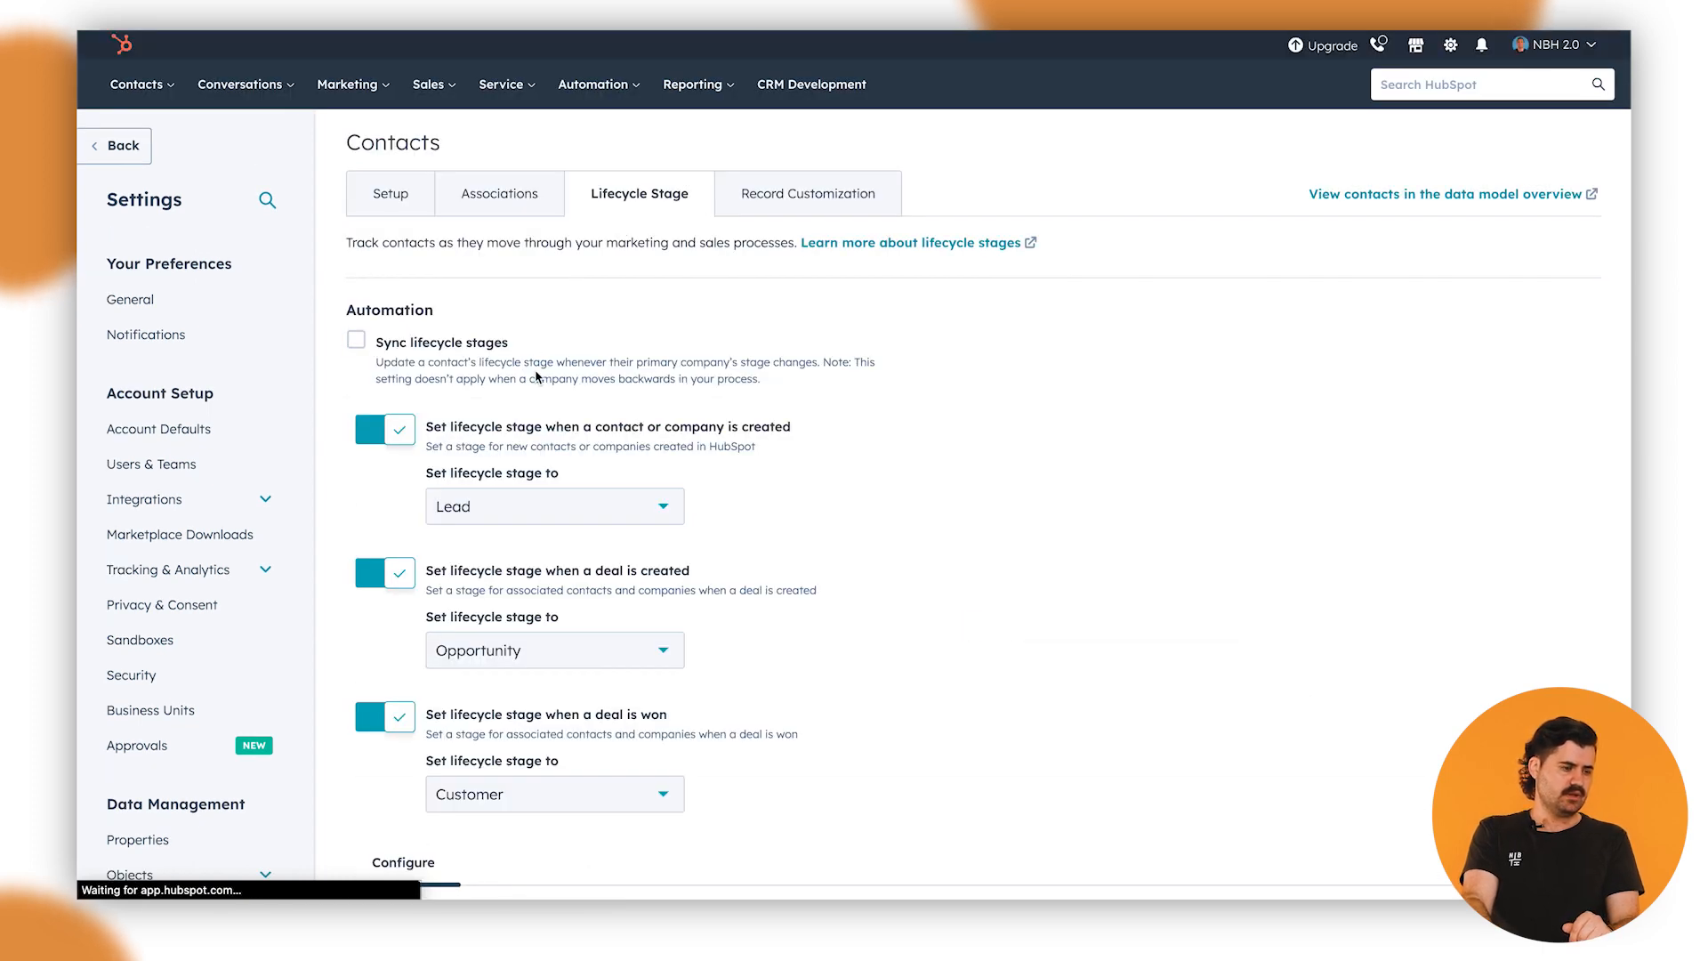
Review the lifecycle stage automation settings and the list of configured stages
scroll(831, 312, "down", 3)
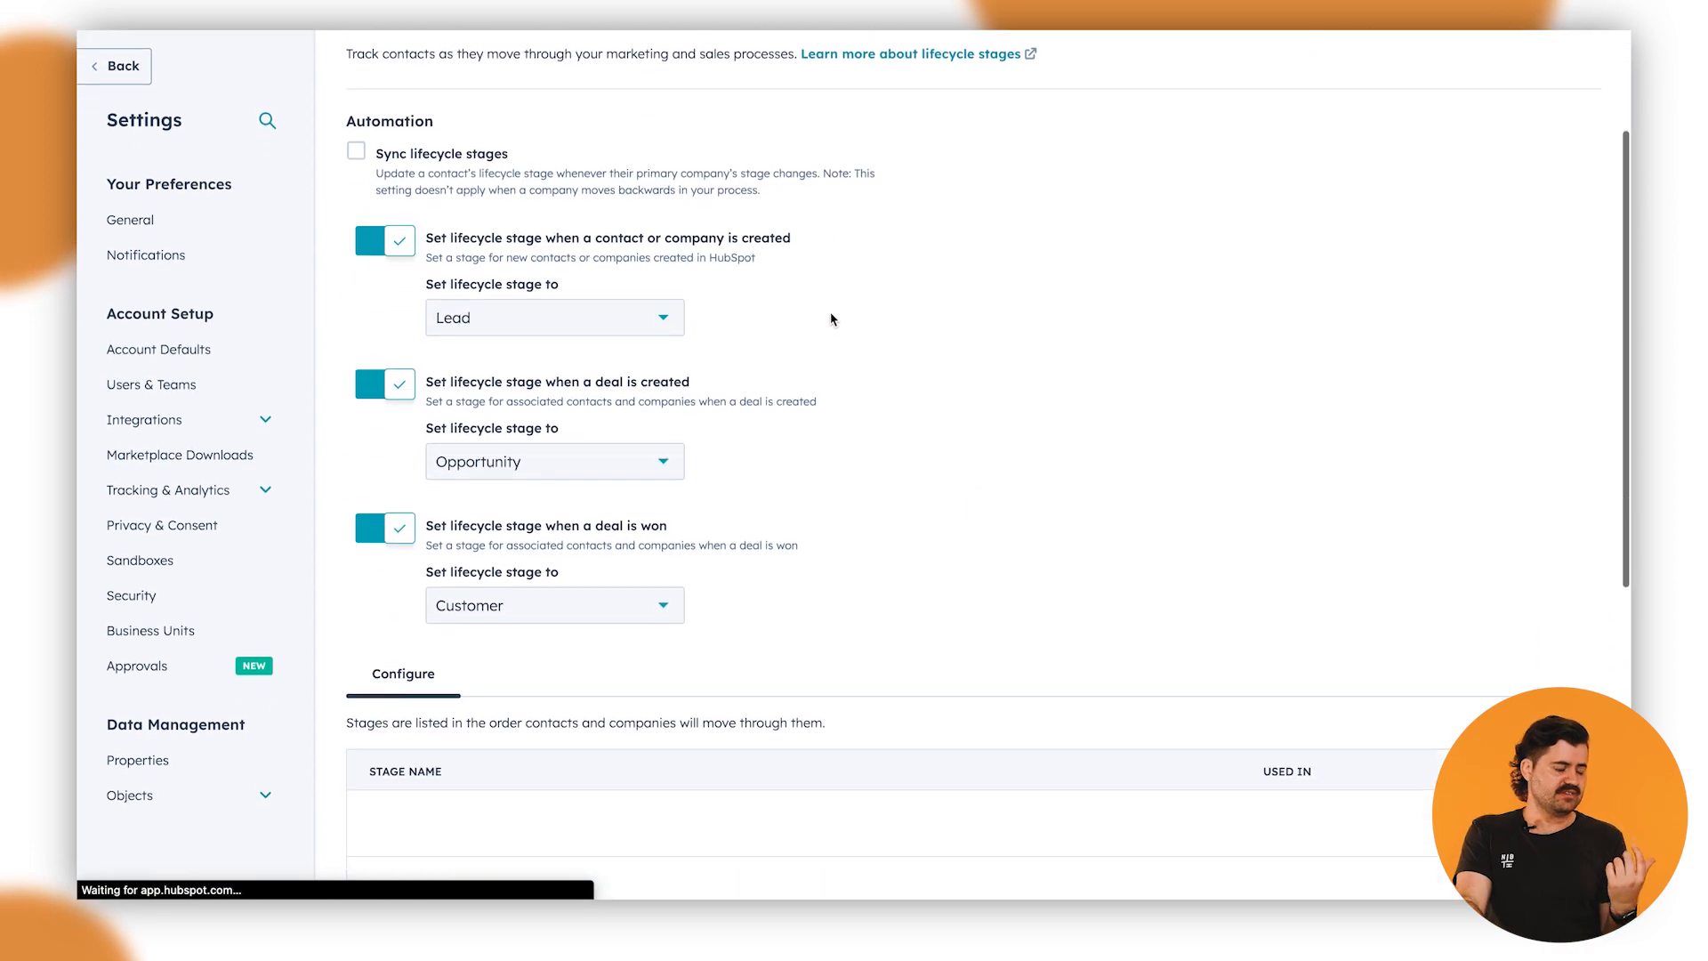
scroll(831, 303, "down", 5)
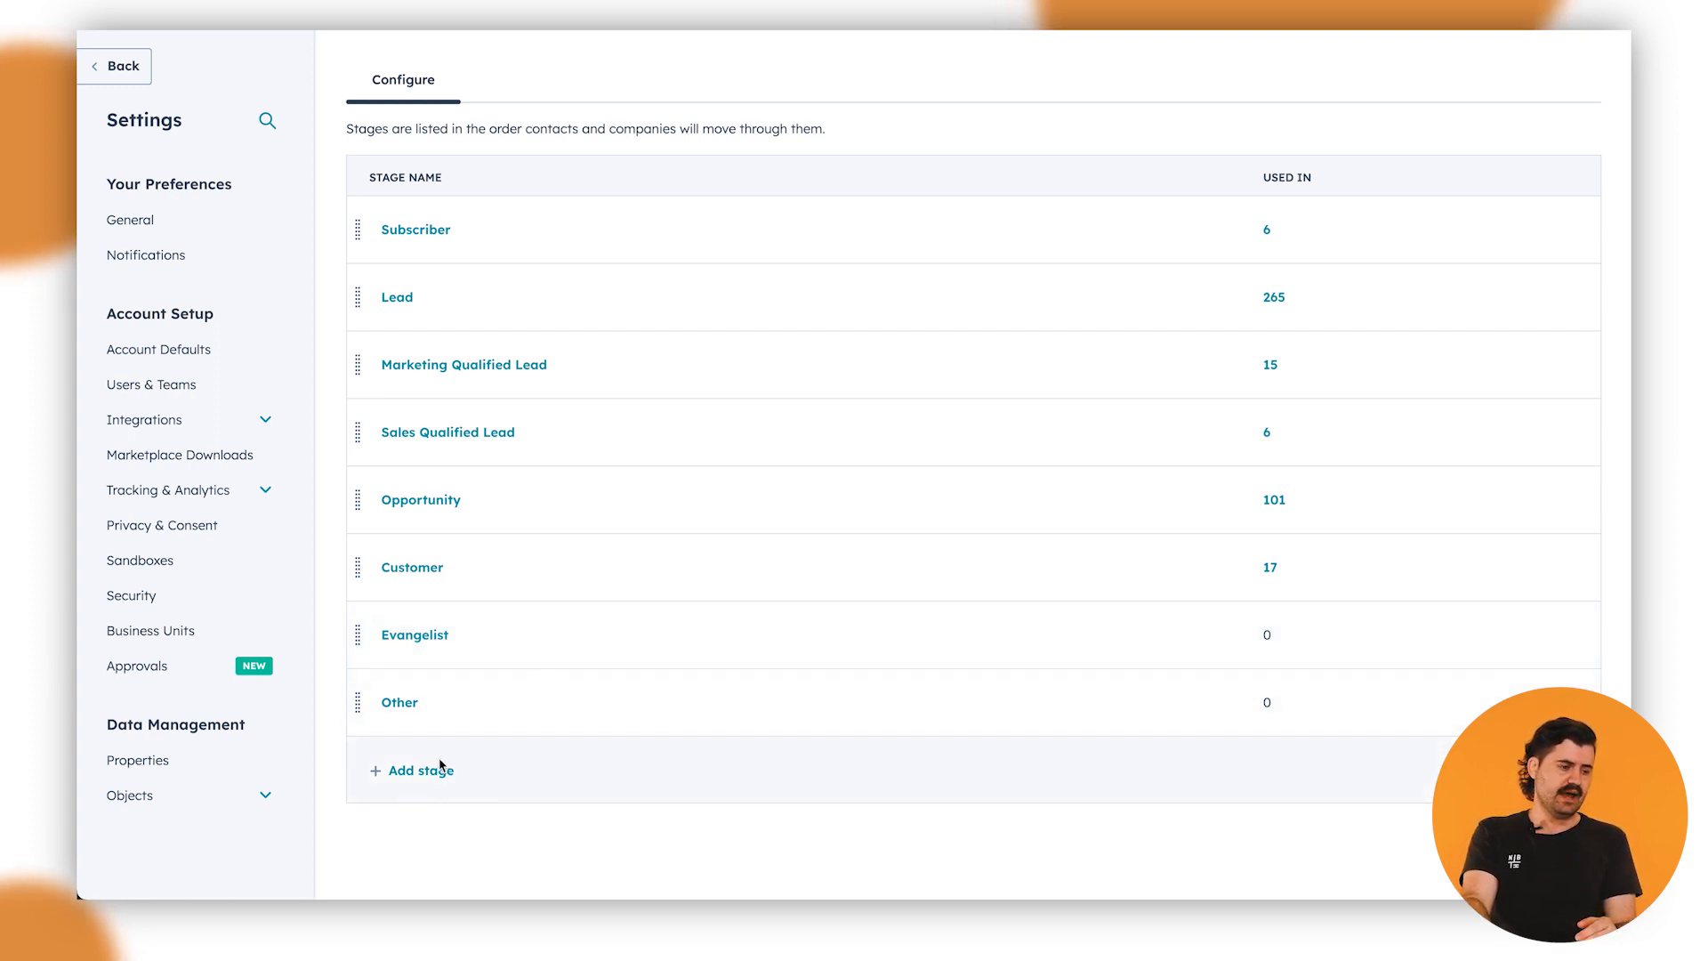
scroll(545, 667, "up", 4)
scroll(541, 665, "up", 2)
scroll(534, 685, "down", 3)
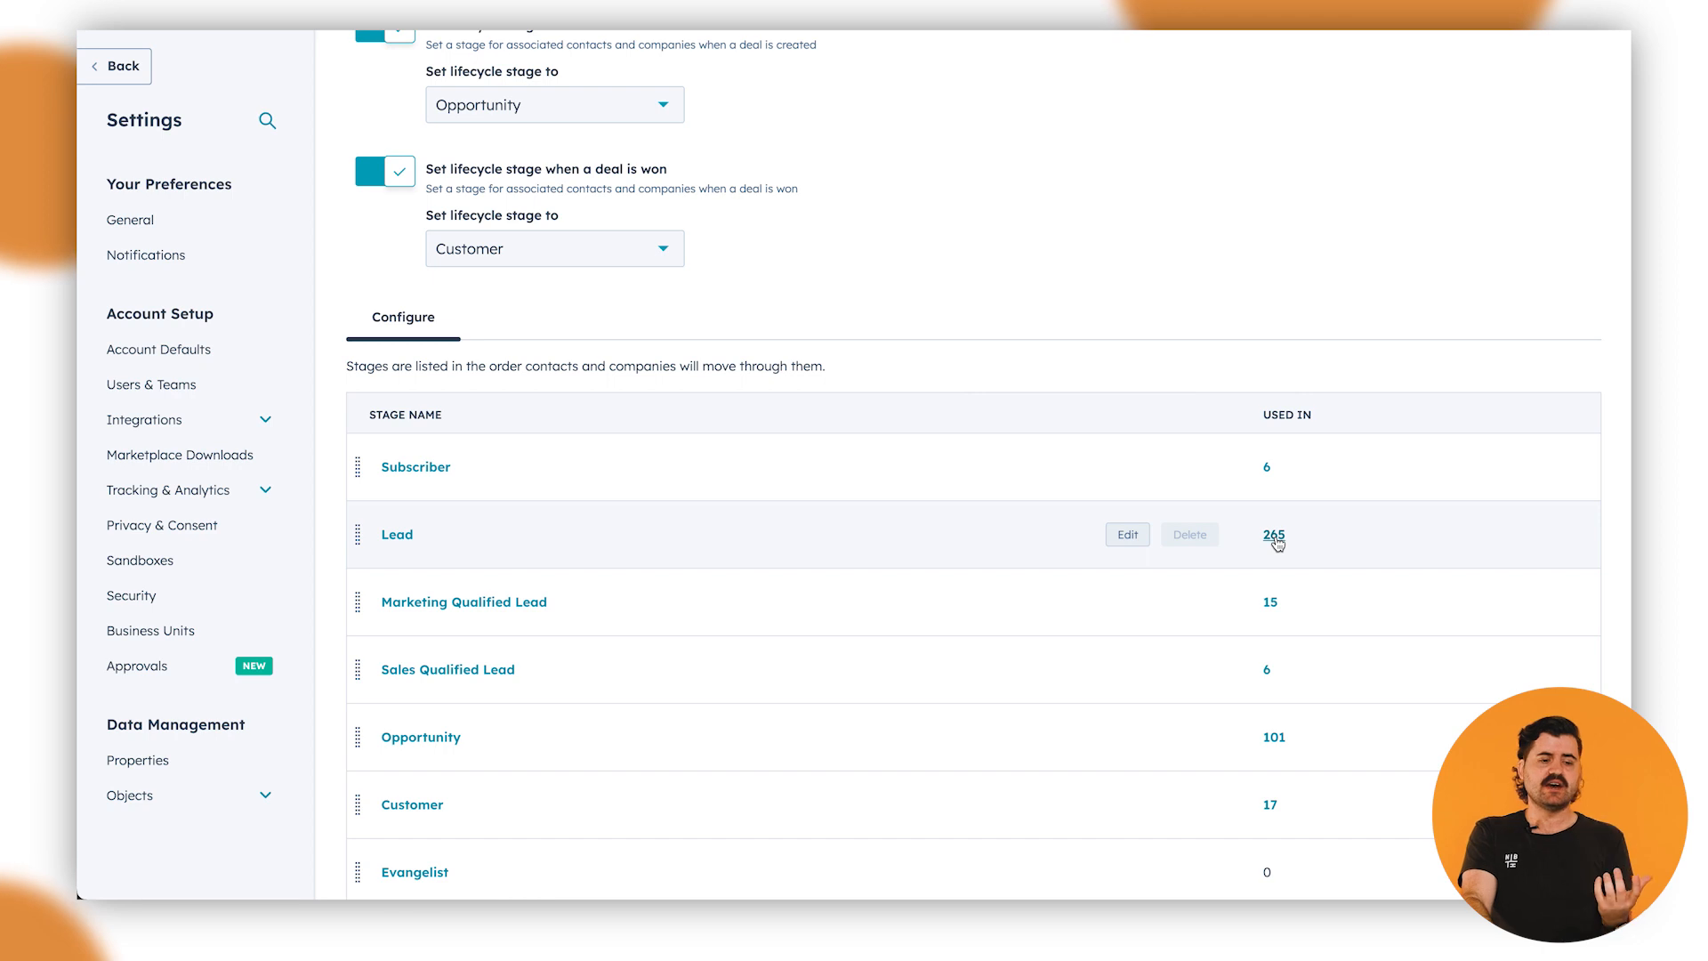
Inspect where the Lead lifecycle stage is used among contacts and companies, and return to the automation settings
left_click(1275, 540)
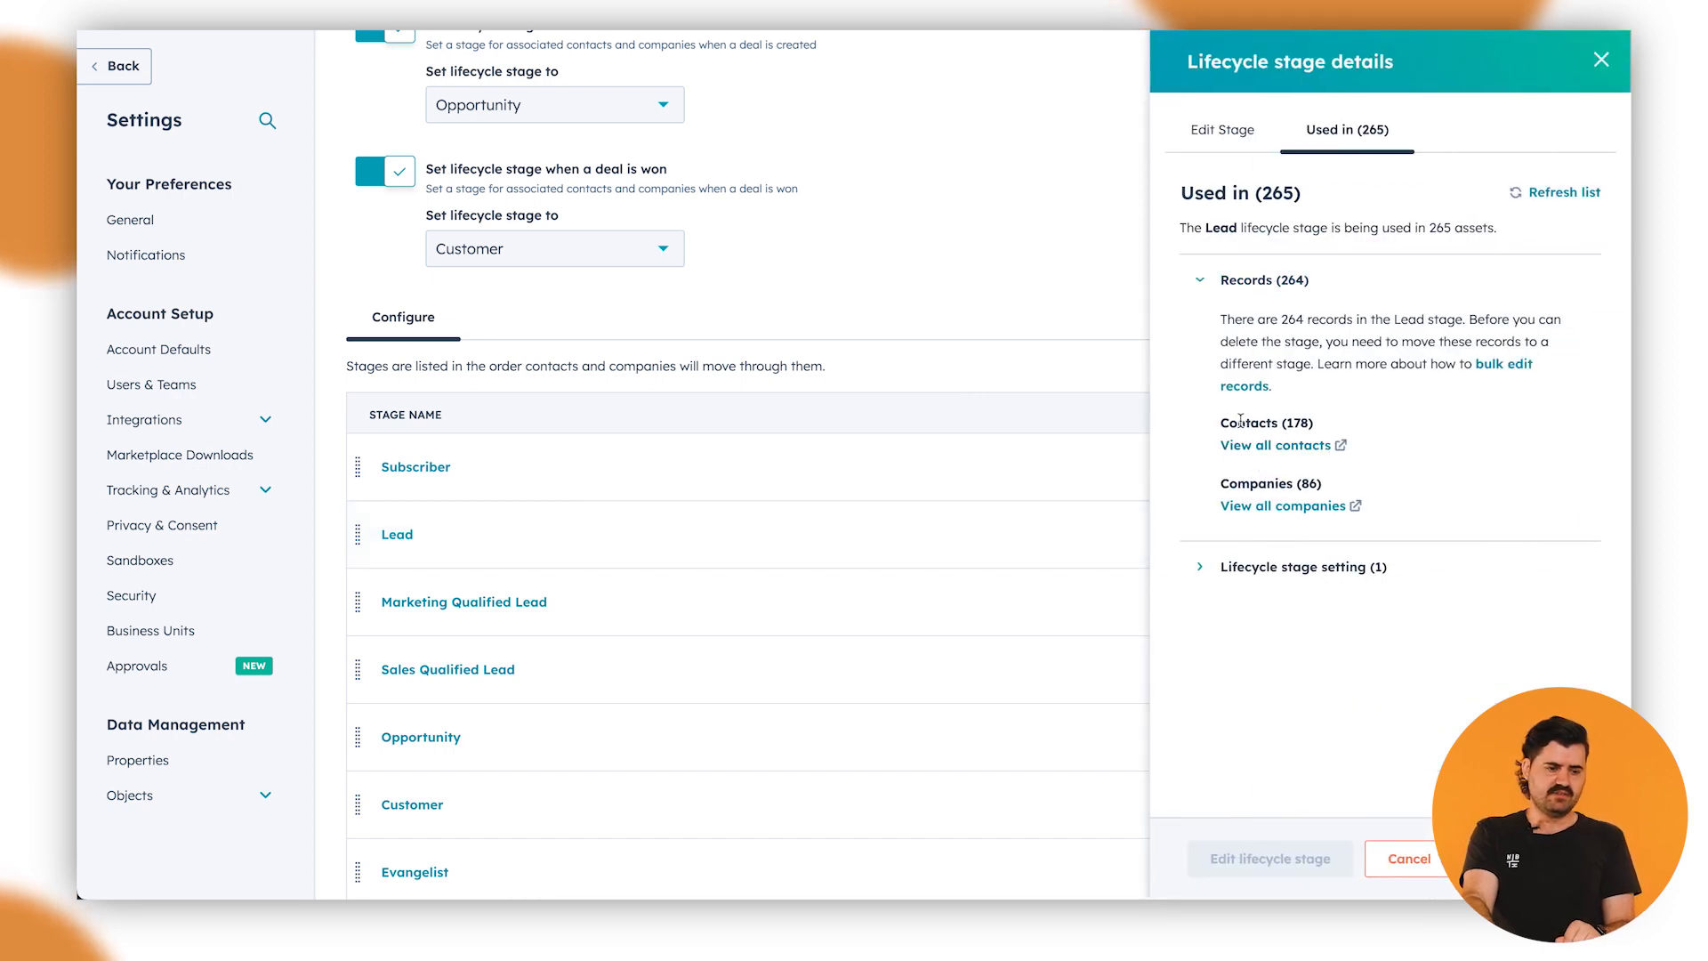
left_click_drag(1323, 485, 1272, 499)
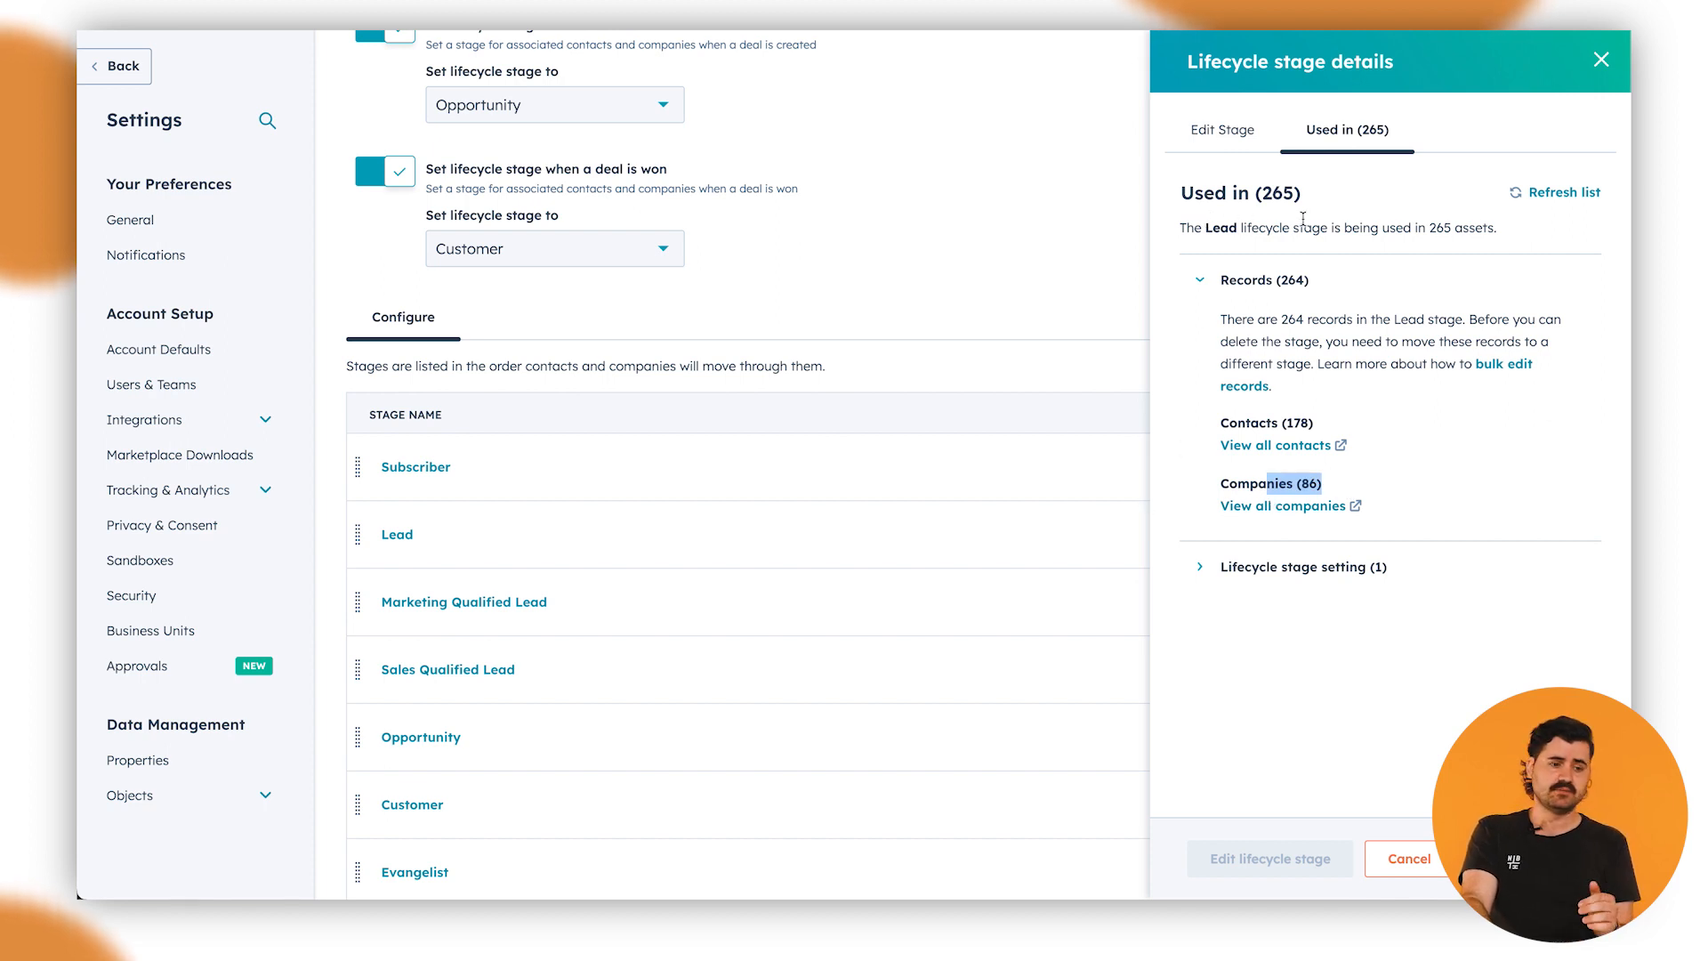
scroll(461, 611, "up", 4)
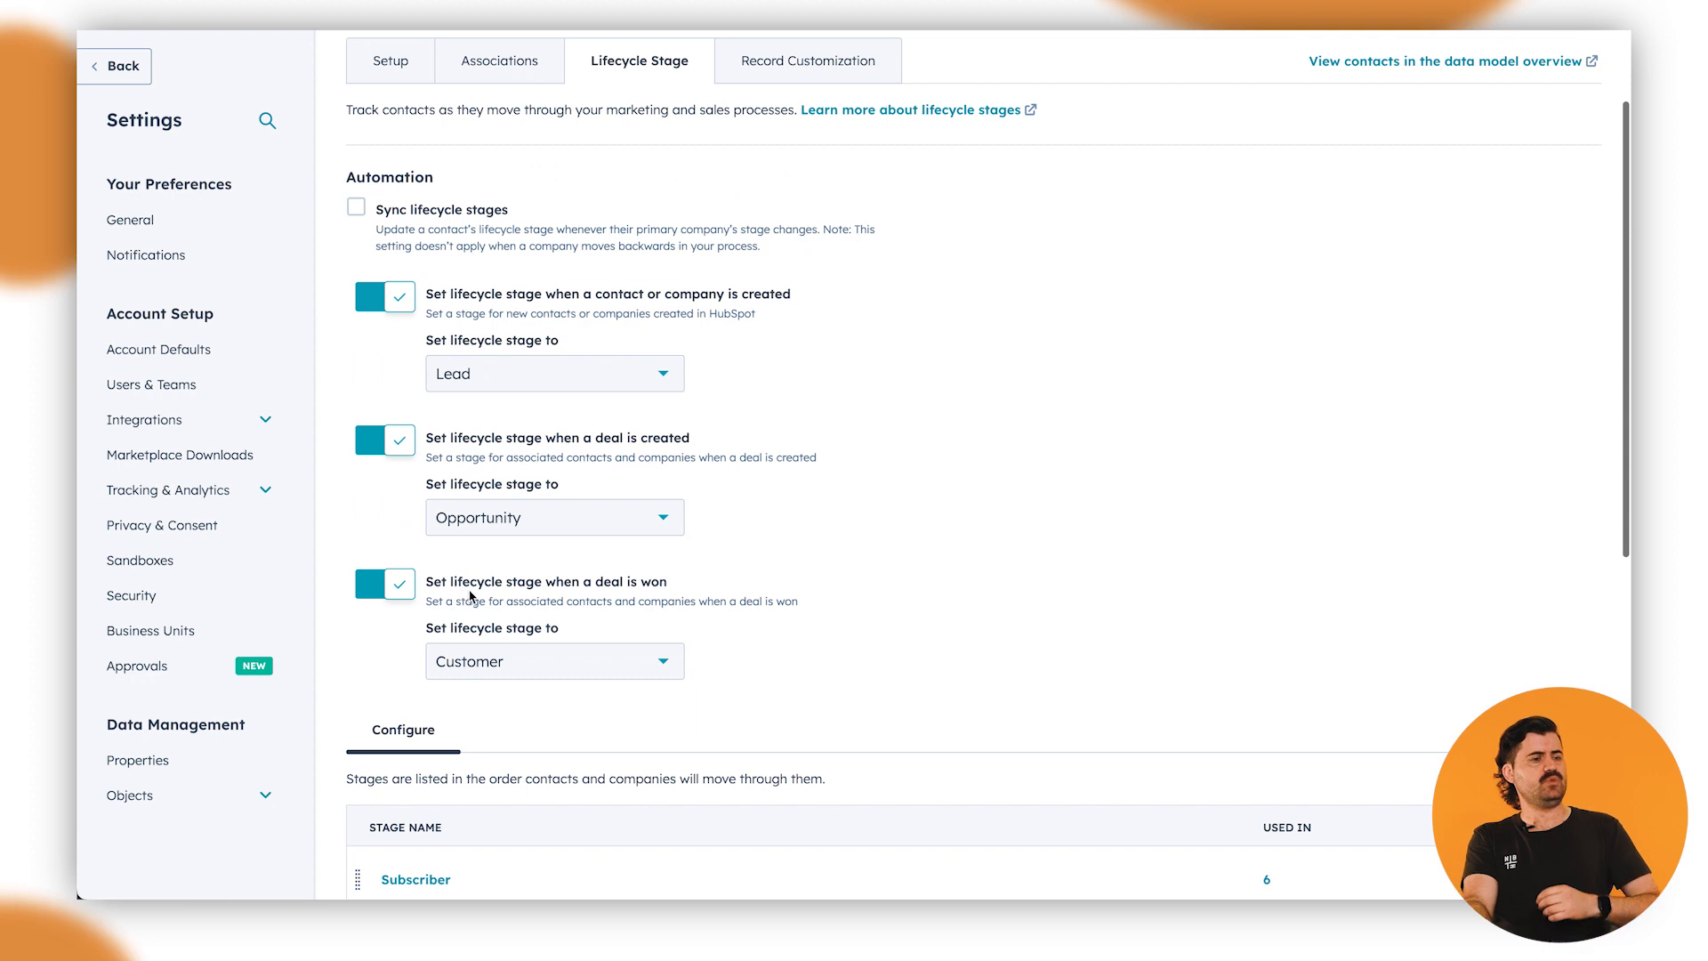
Read the description of the Sync lifecycle stages option and the automation settings beneath it
scroll(469, 595, "up", 1)
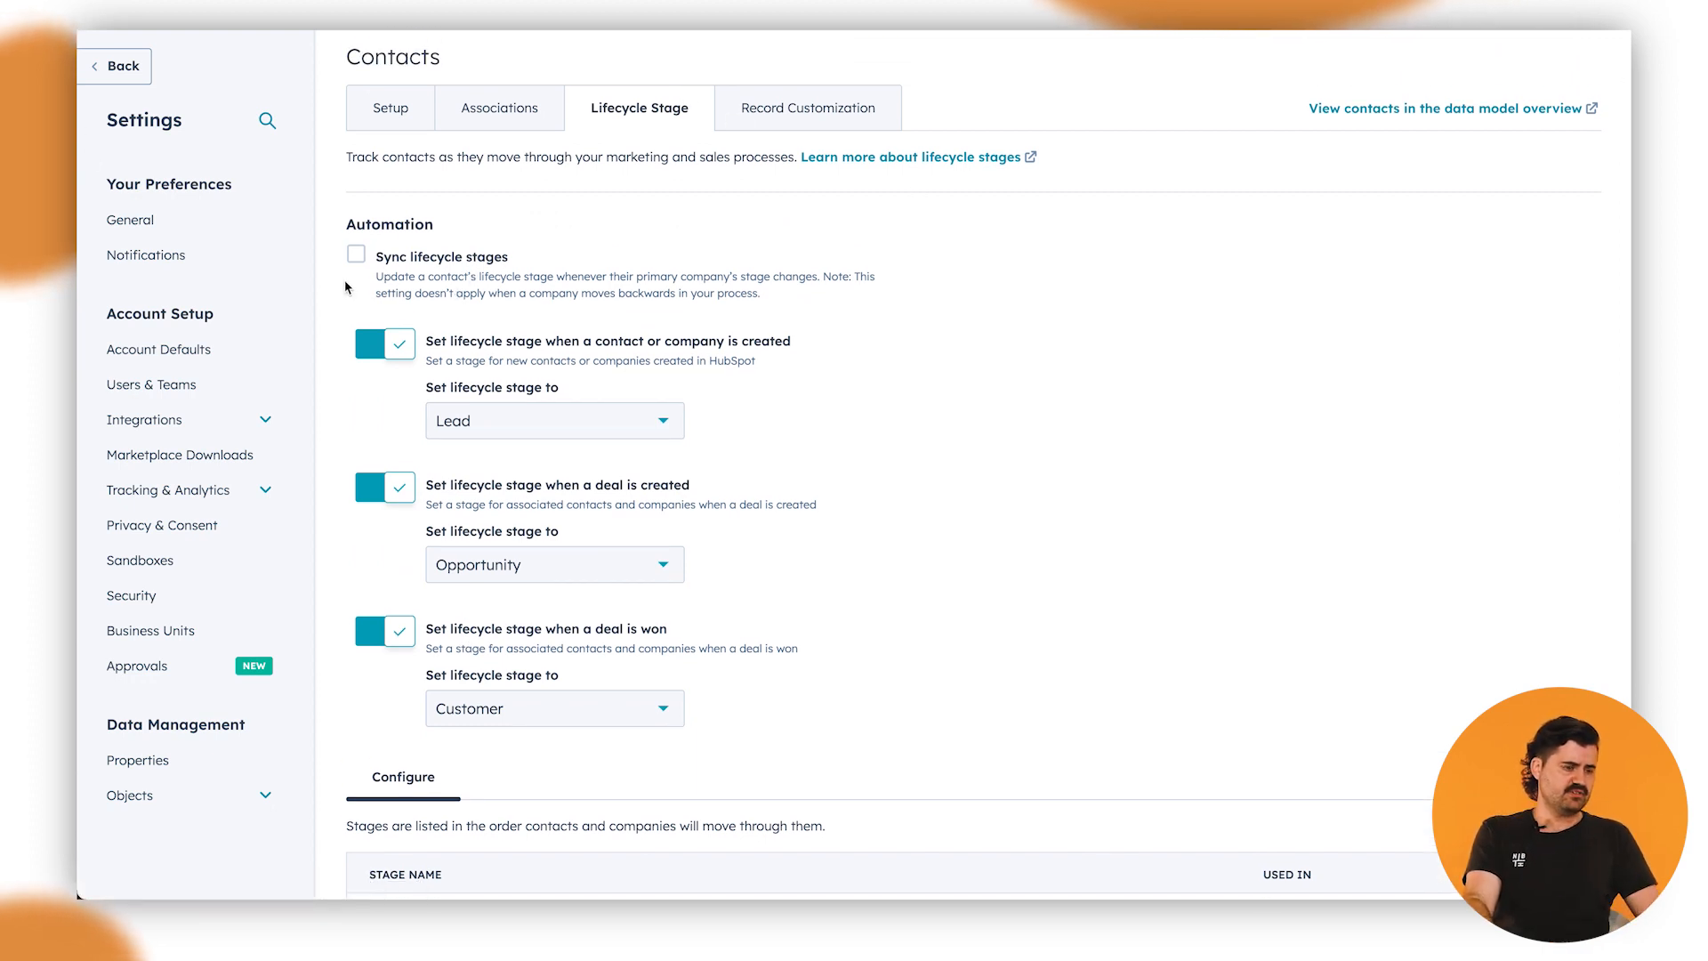
left_click_drag(392, 277, 601, 280)
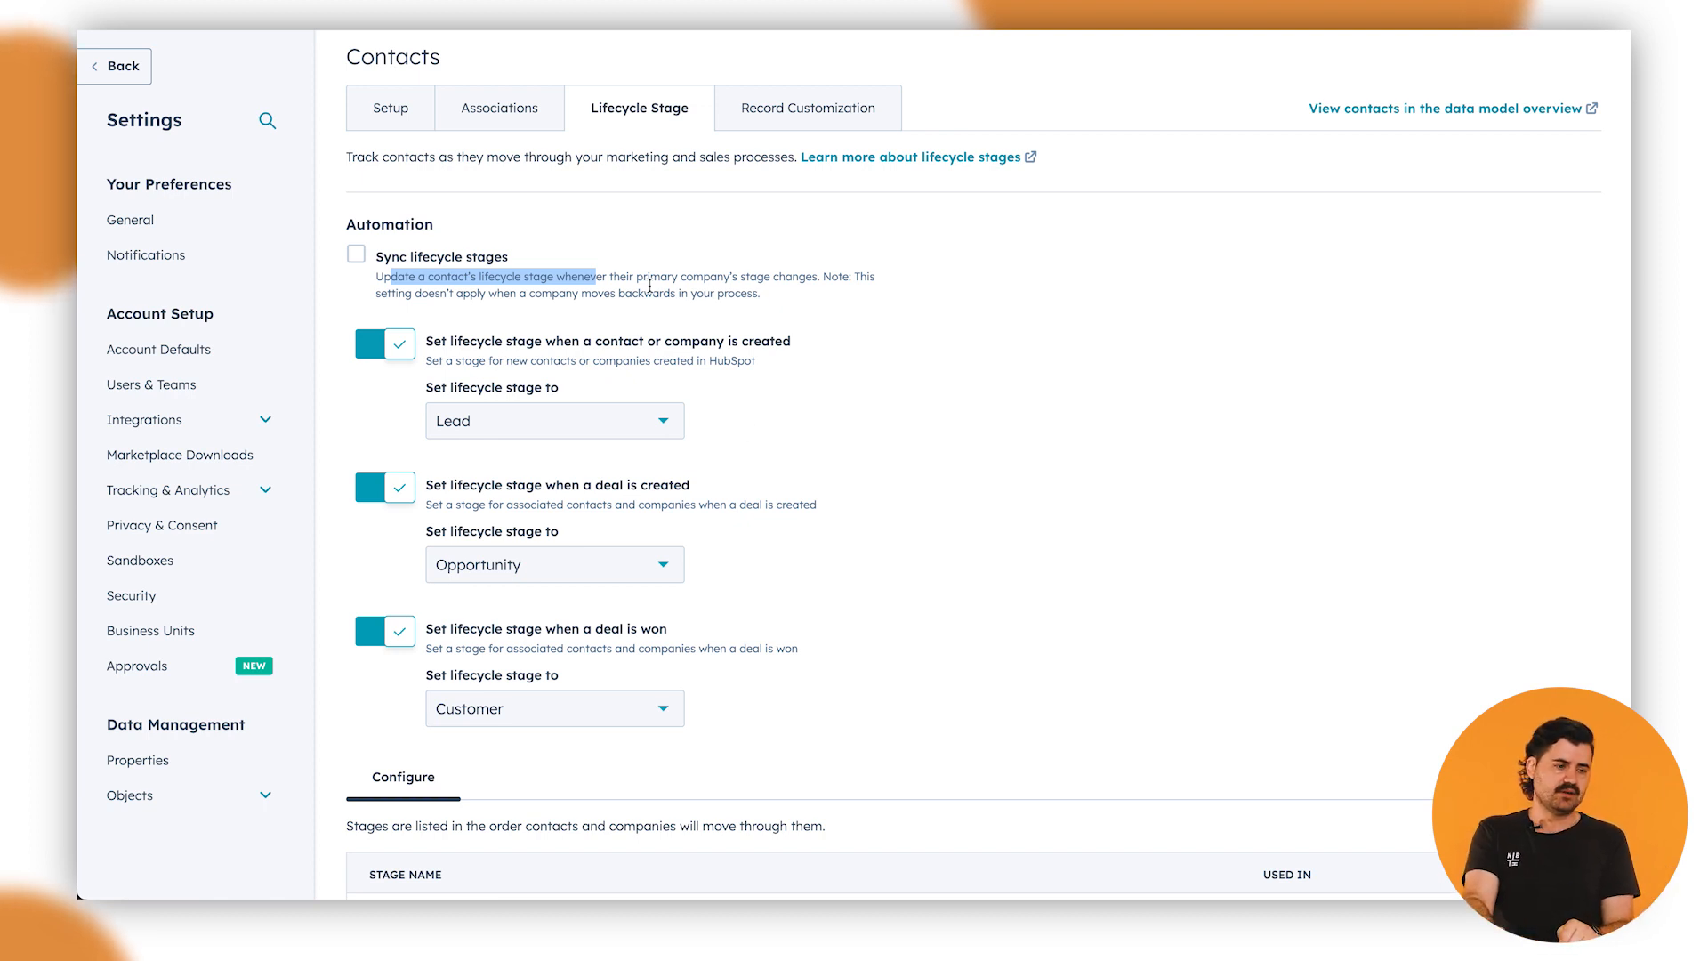
left_click(610, 279)
left_click_drag(500, 276, 721, 272)
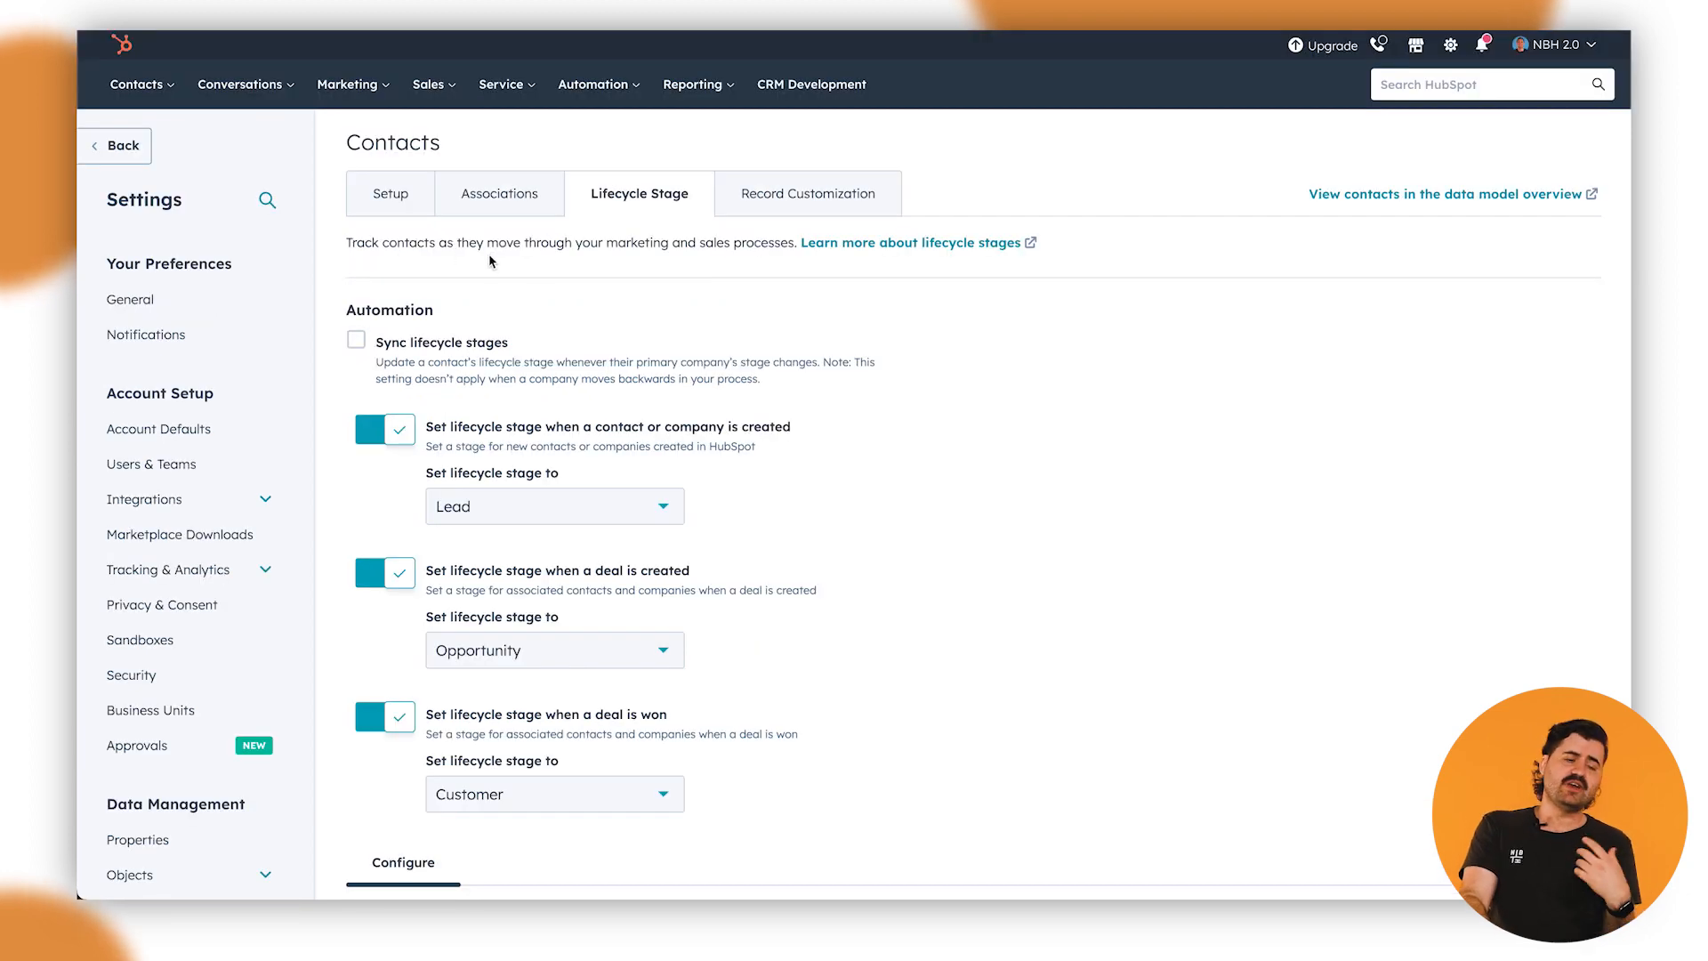
left_click_drag(777, 242, 1137, 256)
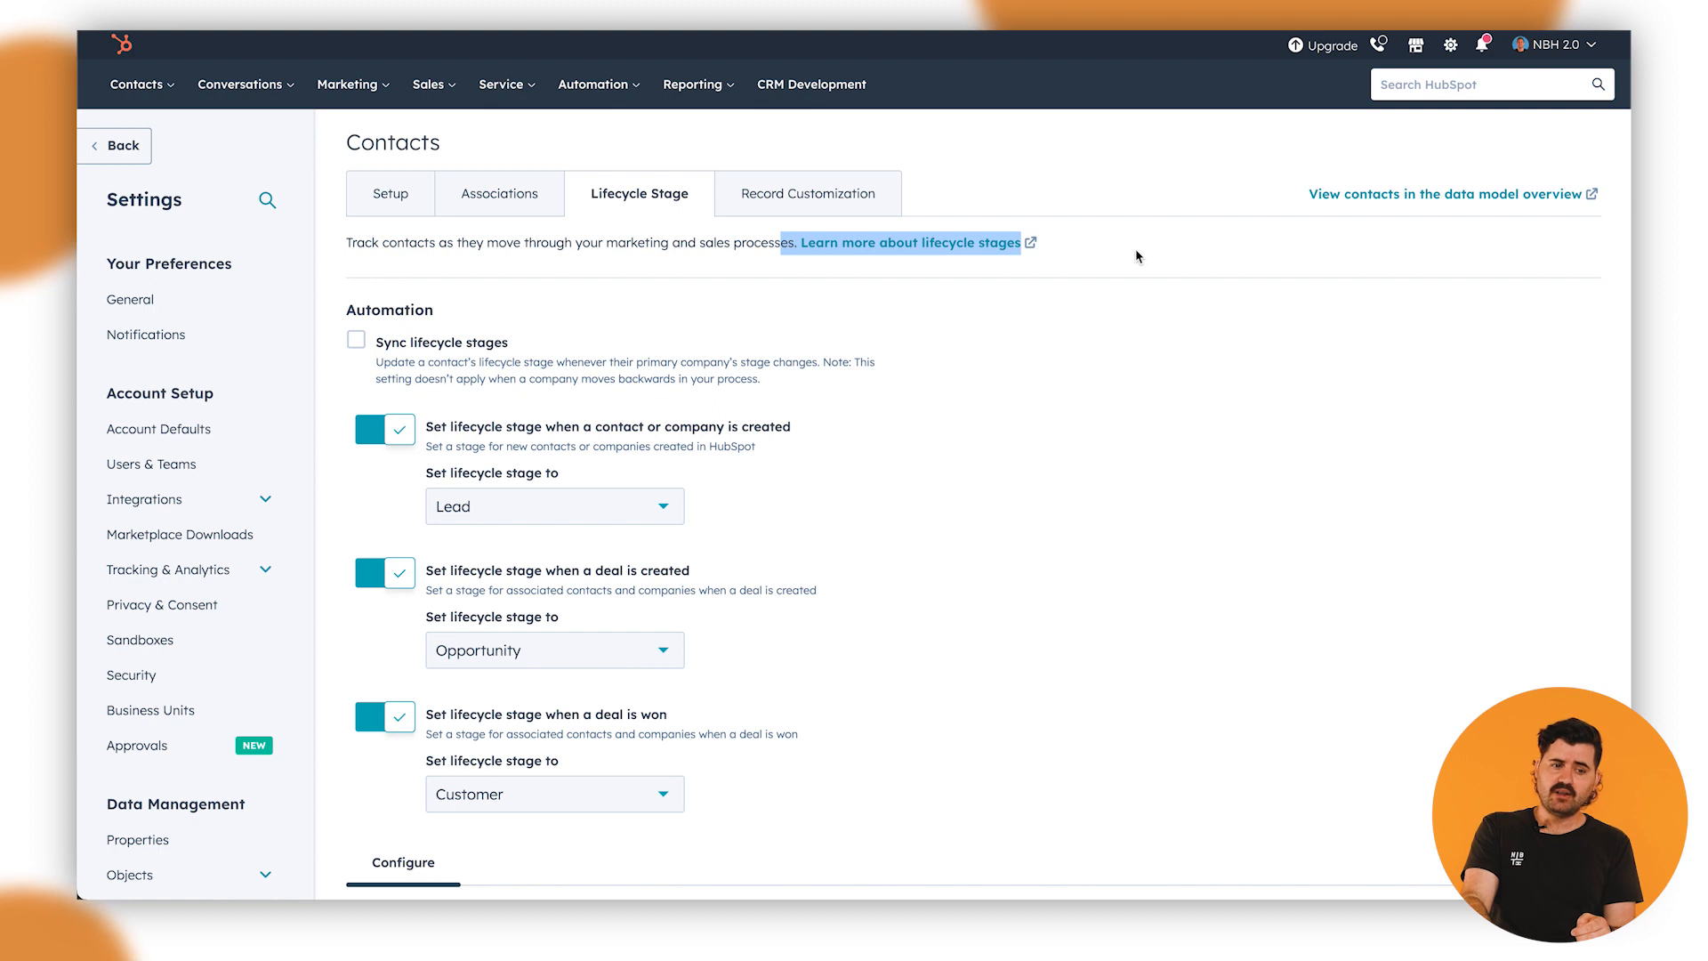
left_click(658, 339)
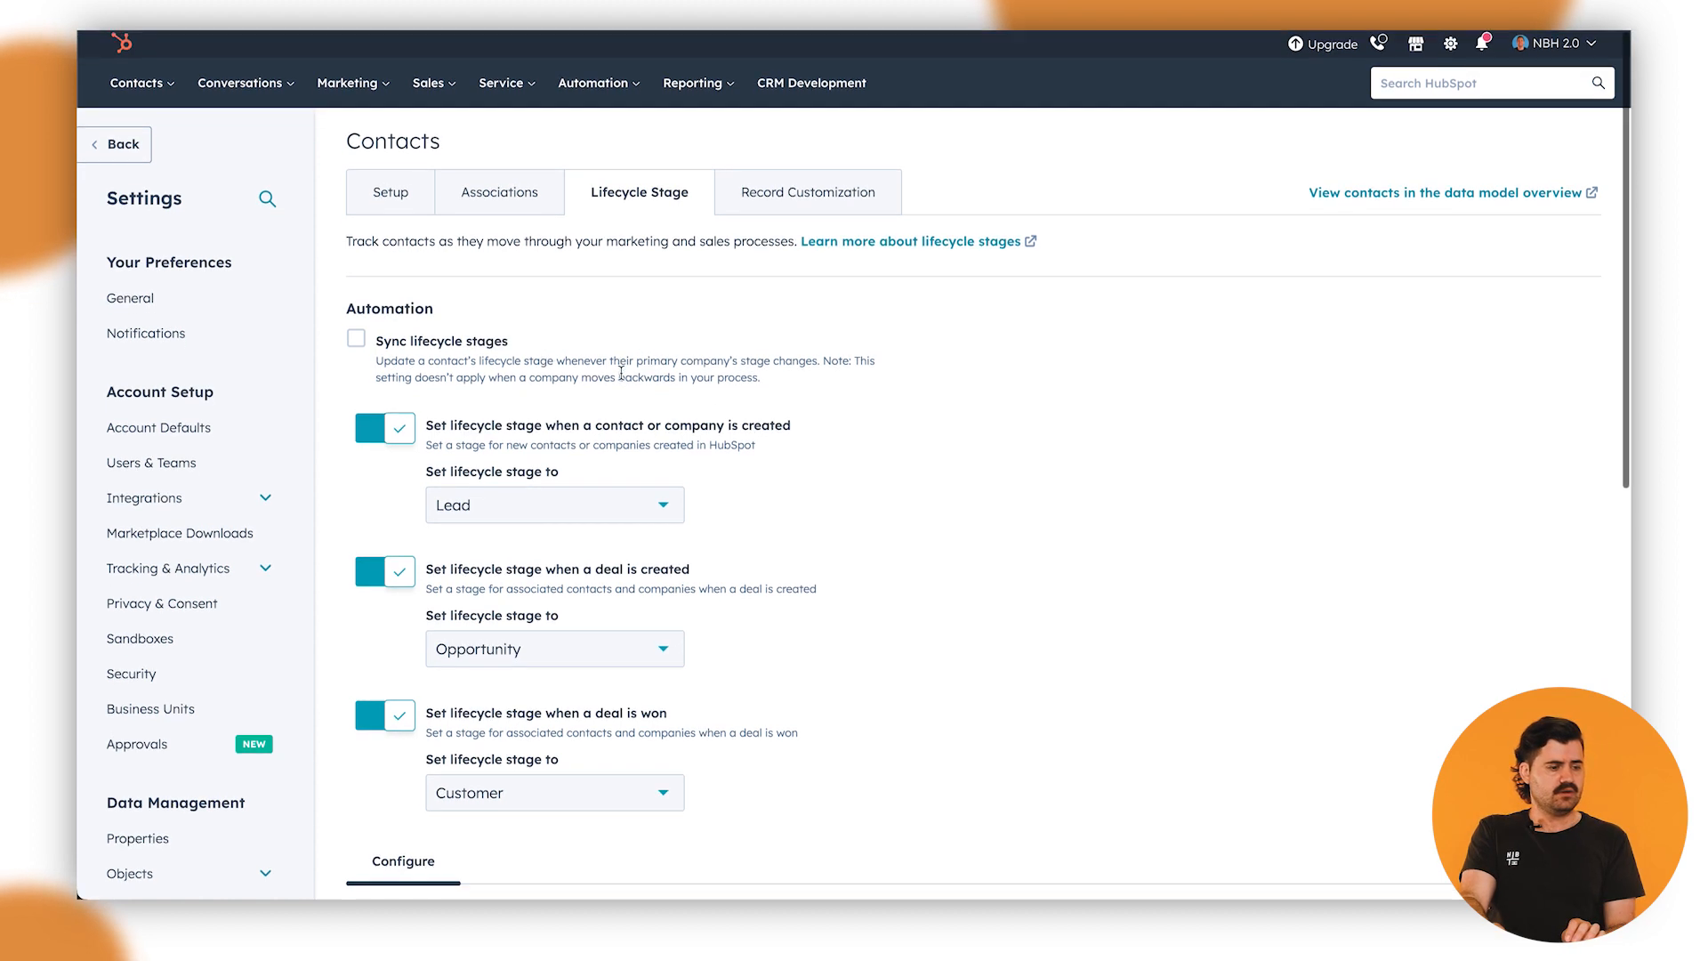
scroll(620, 375, "down", 1)
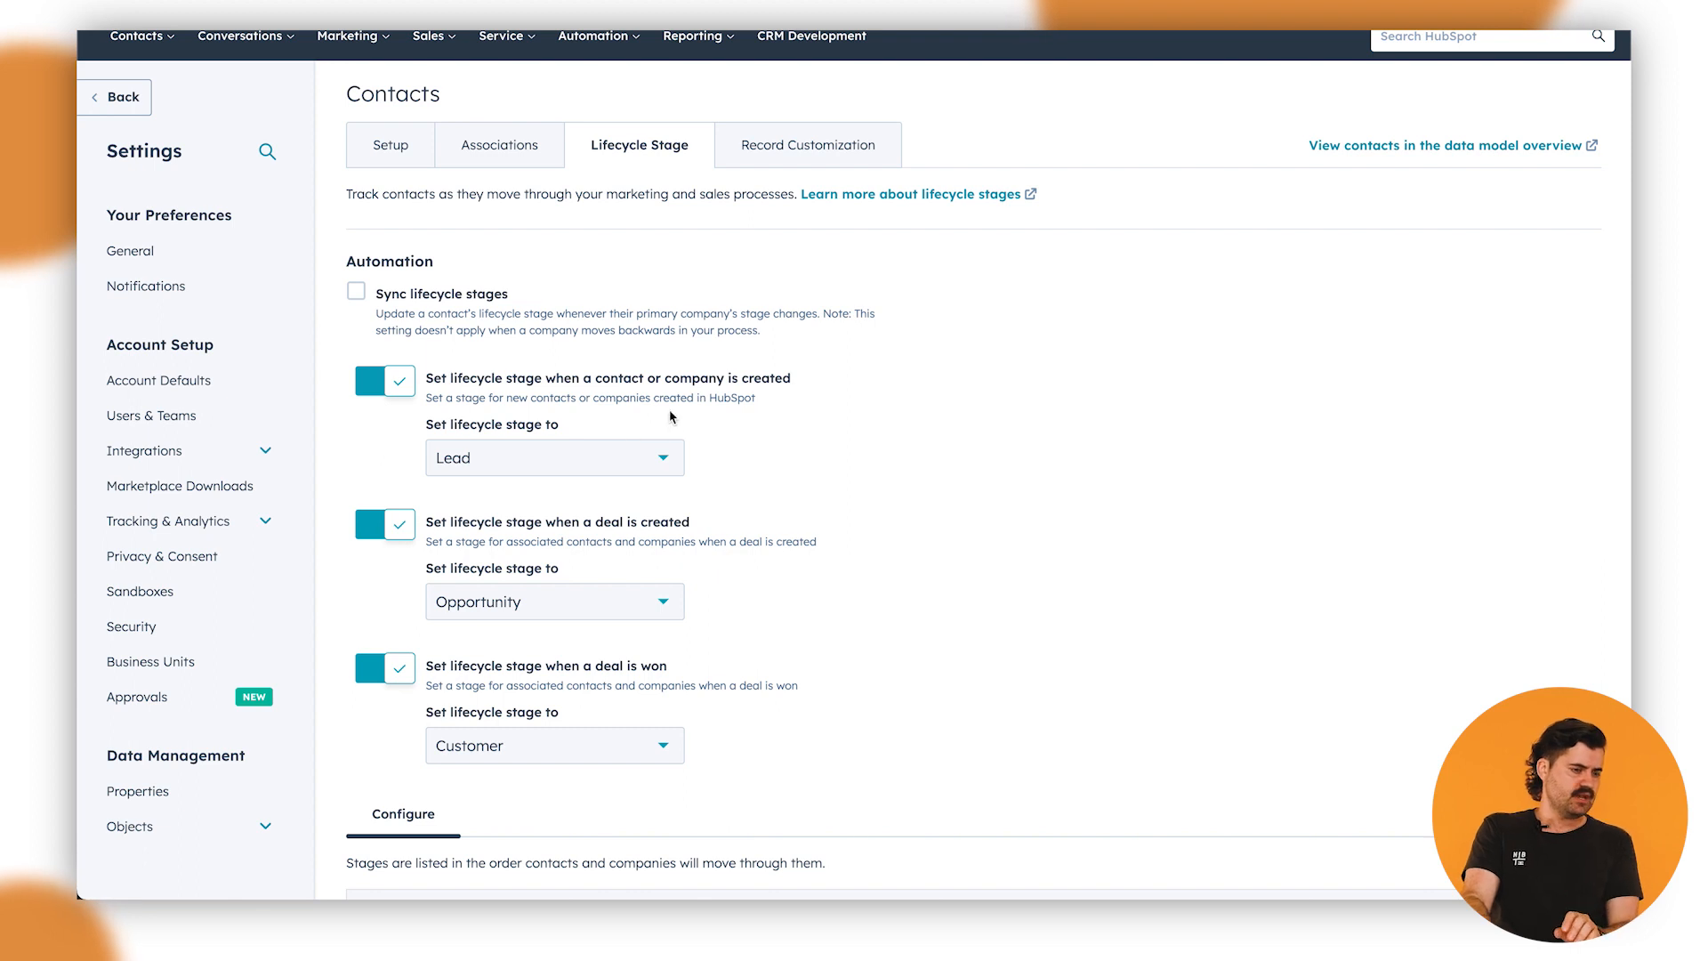
scroll(666, 416, "down", 3)
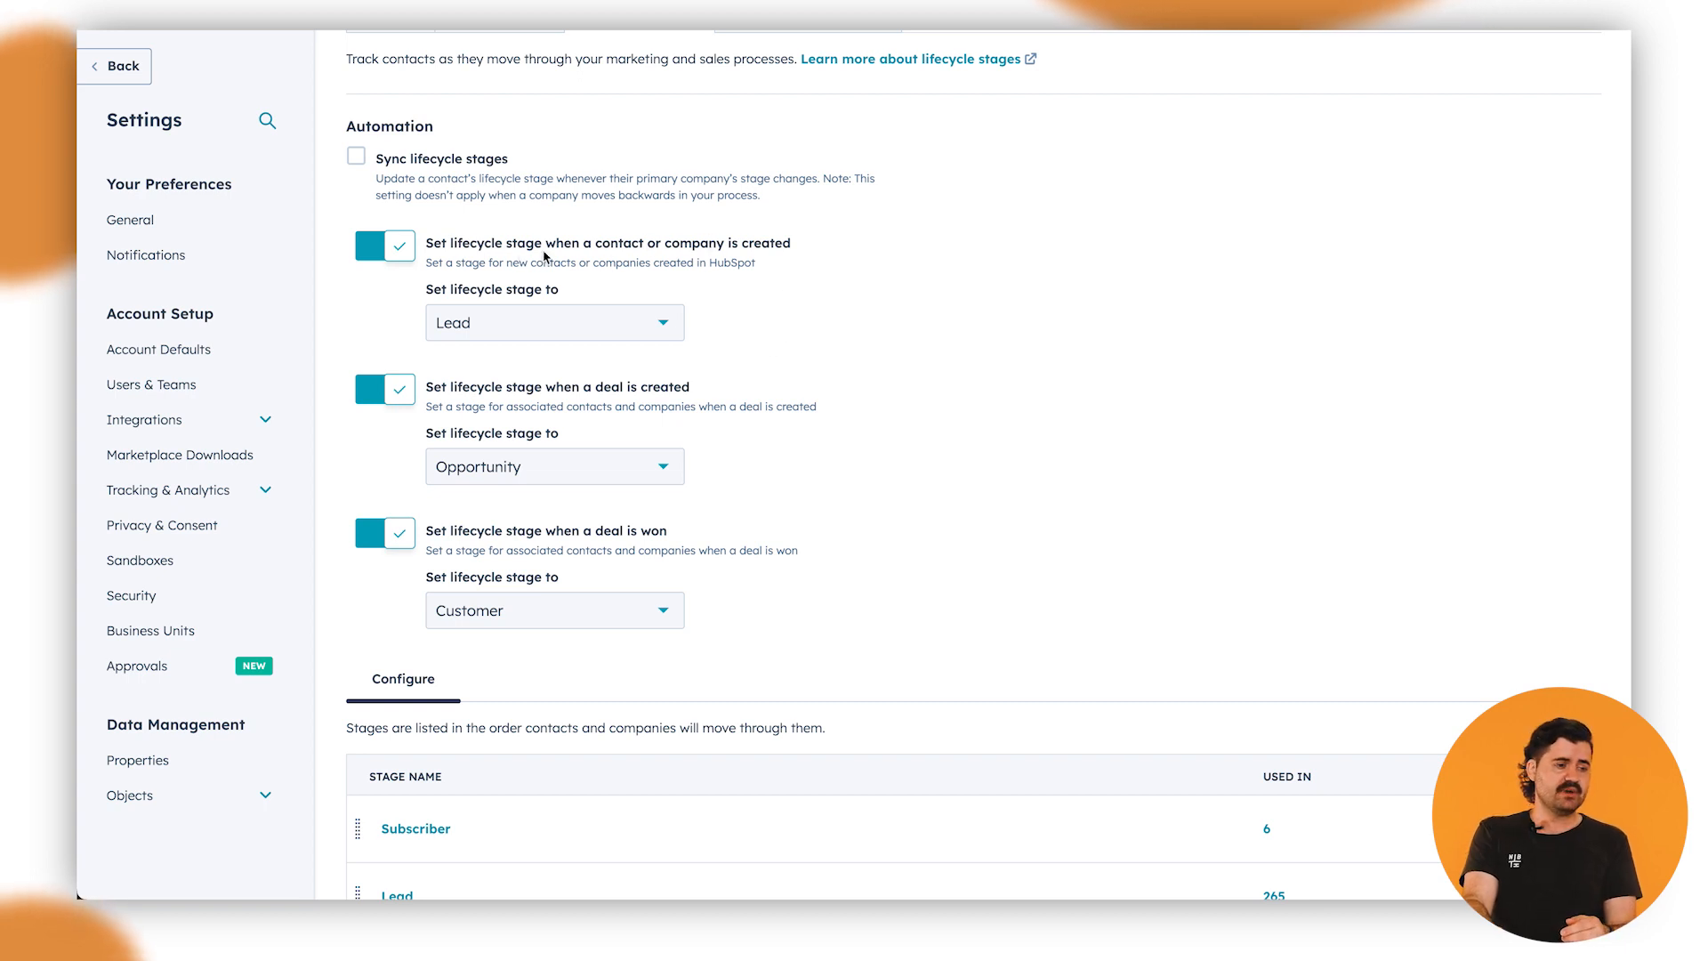
Check the stage choices for the automations on contact or company creation, deal creation and deal won, keeping the current selections
left_click(597, 326)
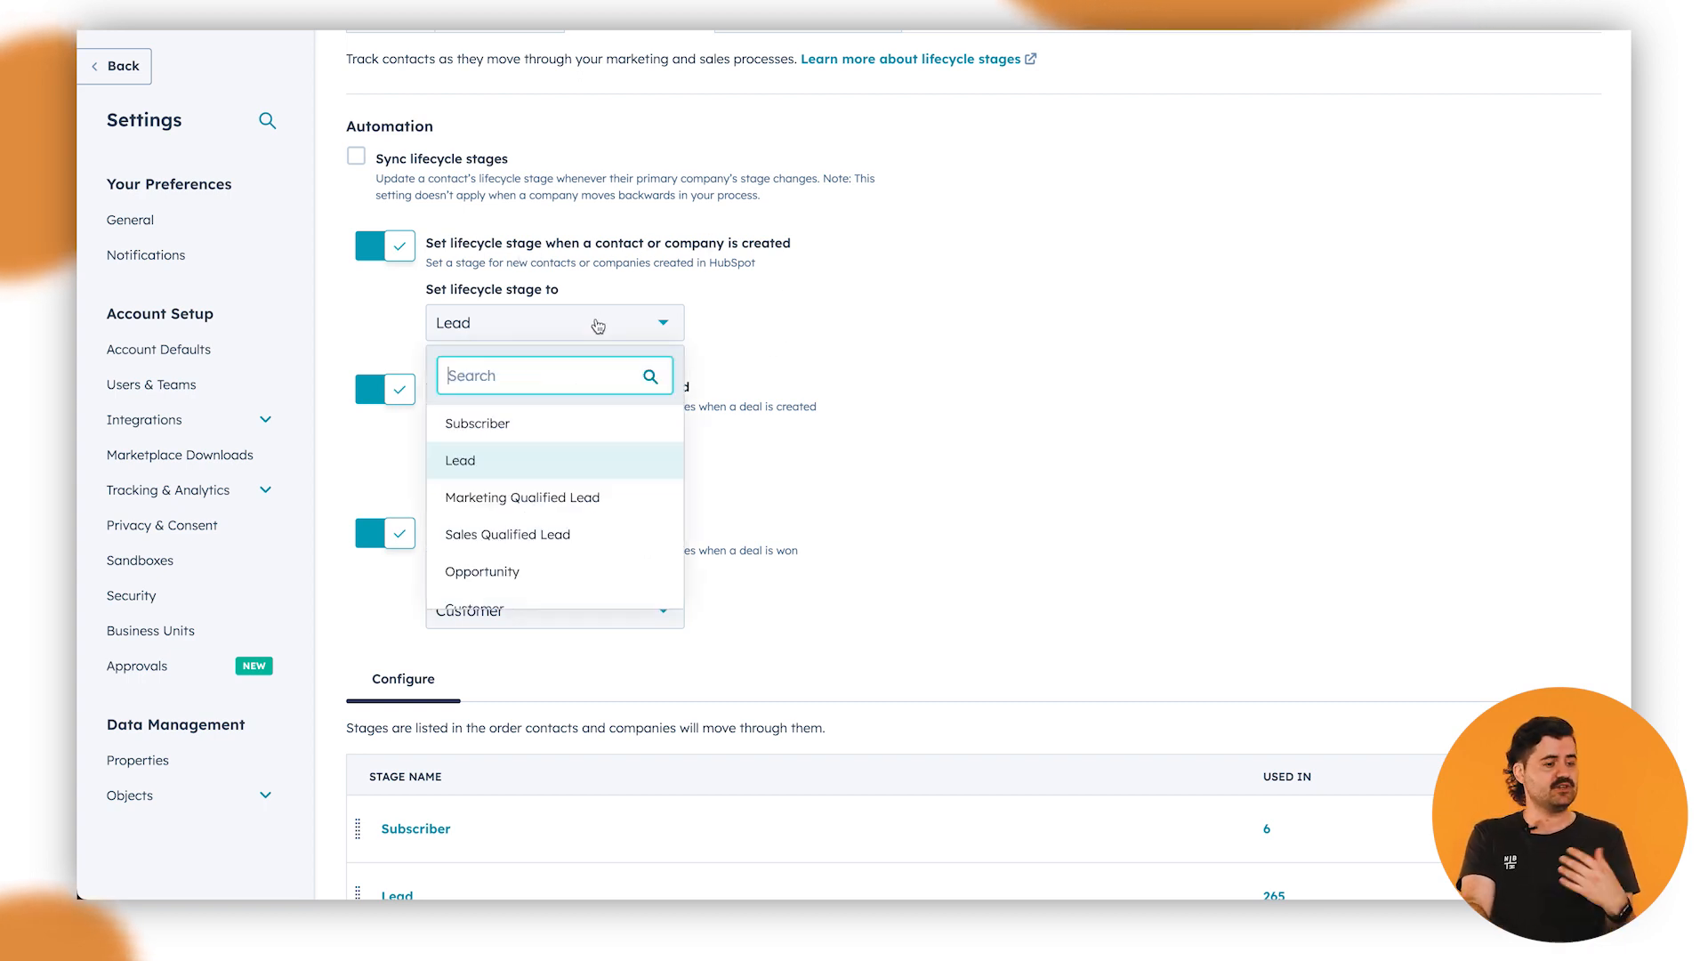
left_click(498, 561)
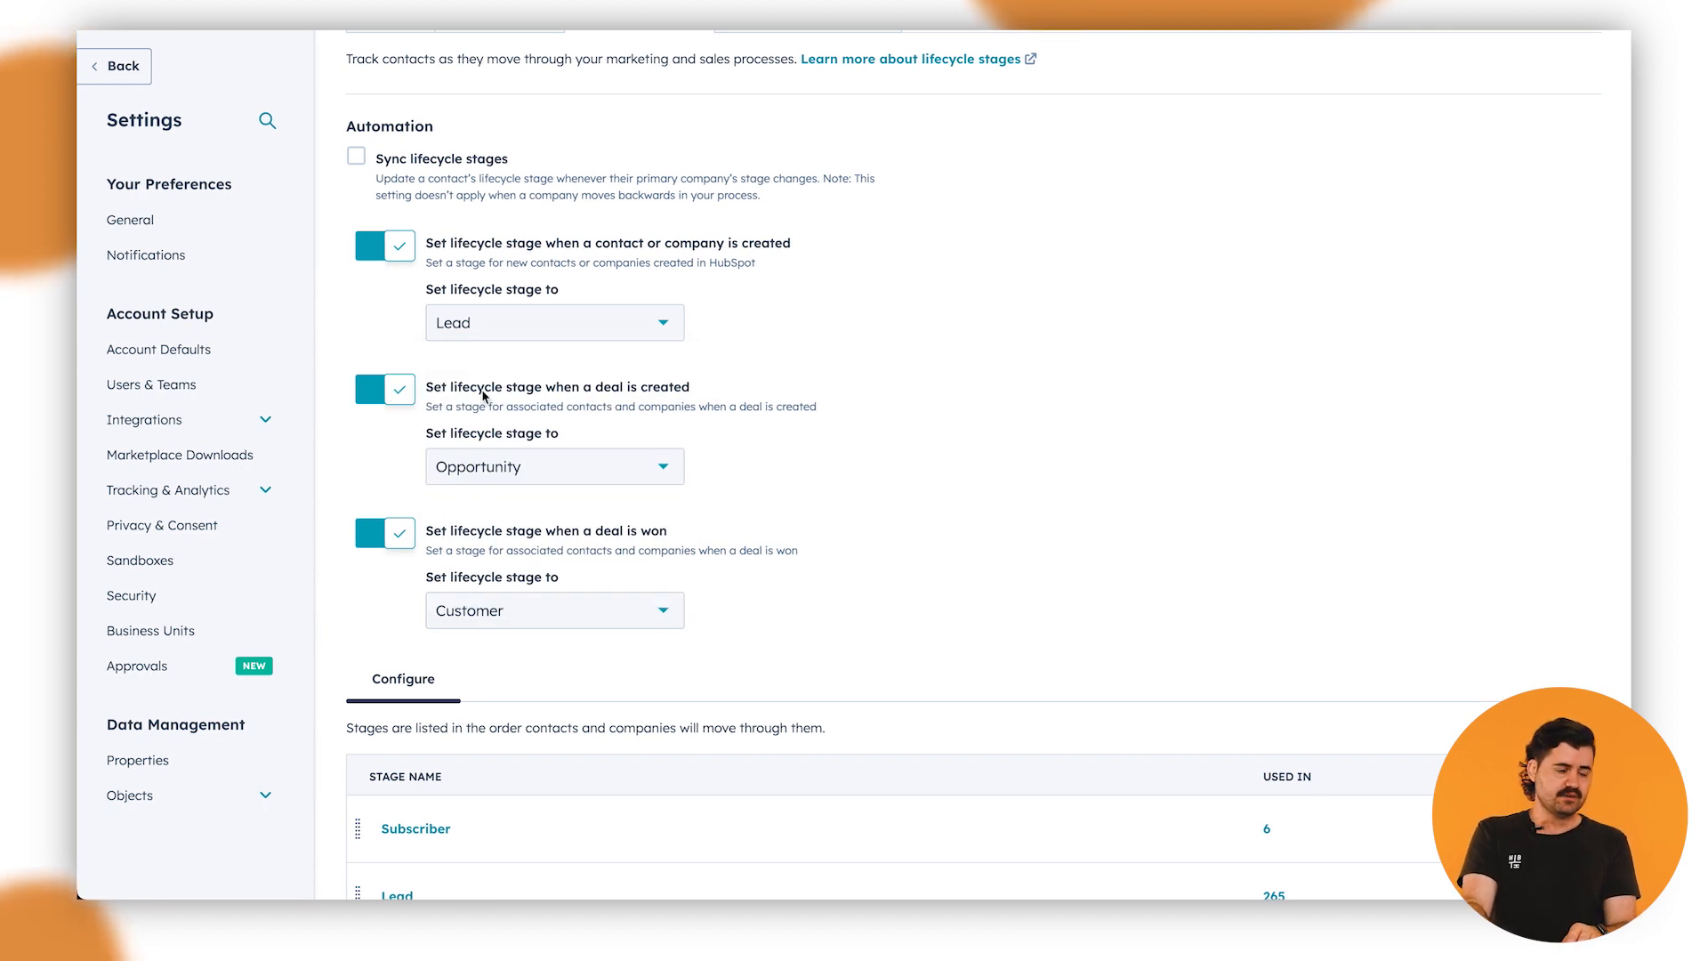
scroll(485, 396, "up", 1)
scroll(498, 409, "down", 1)
left_click(515, 464)
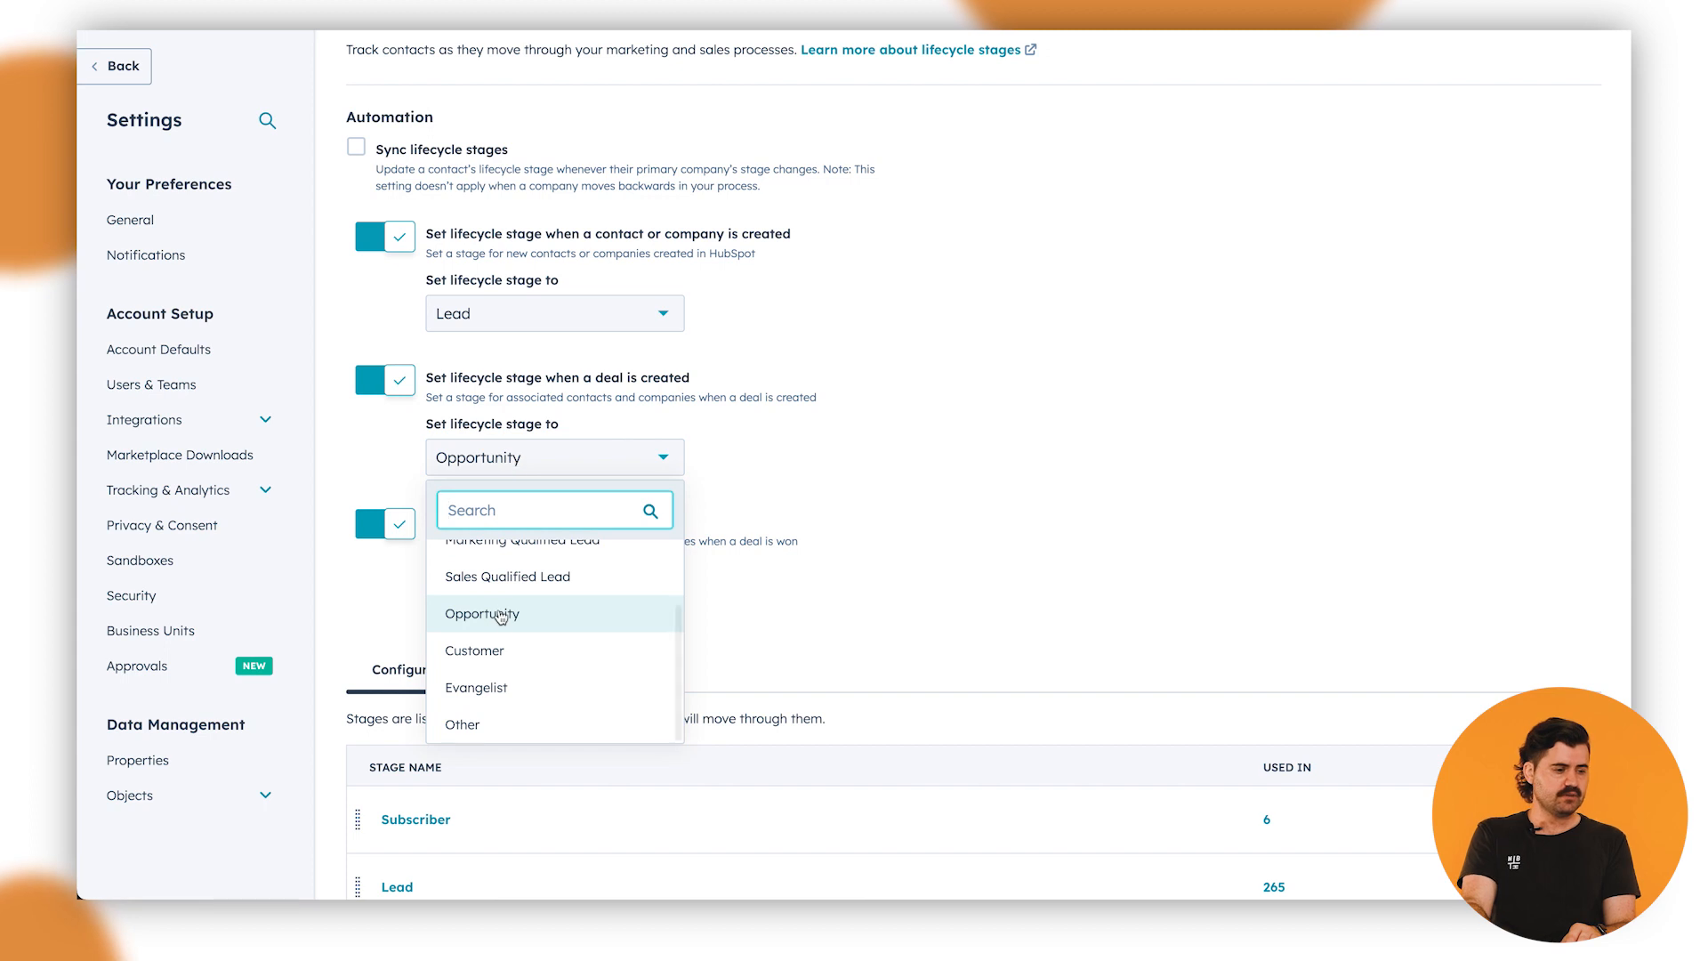
left_click(870, 556)
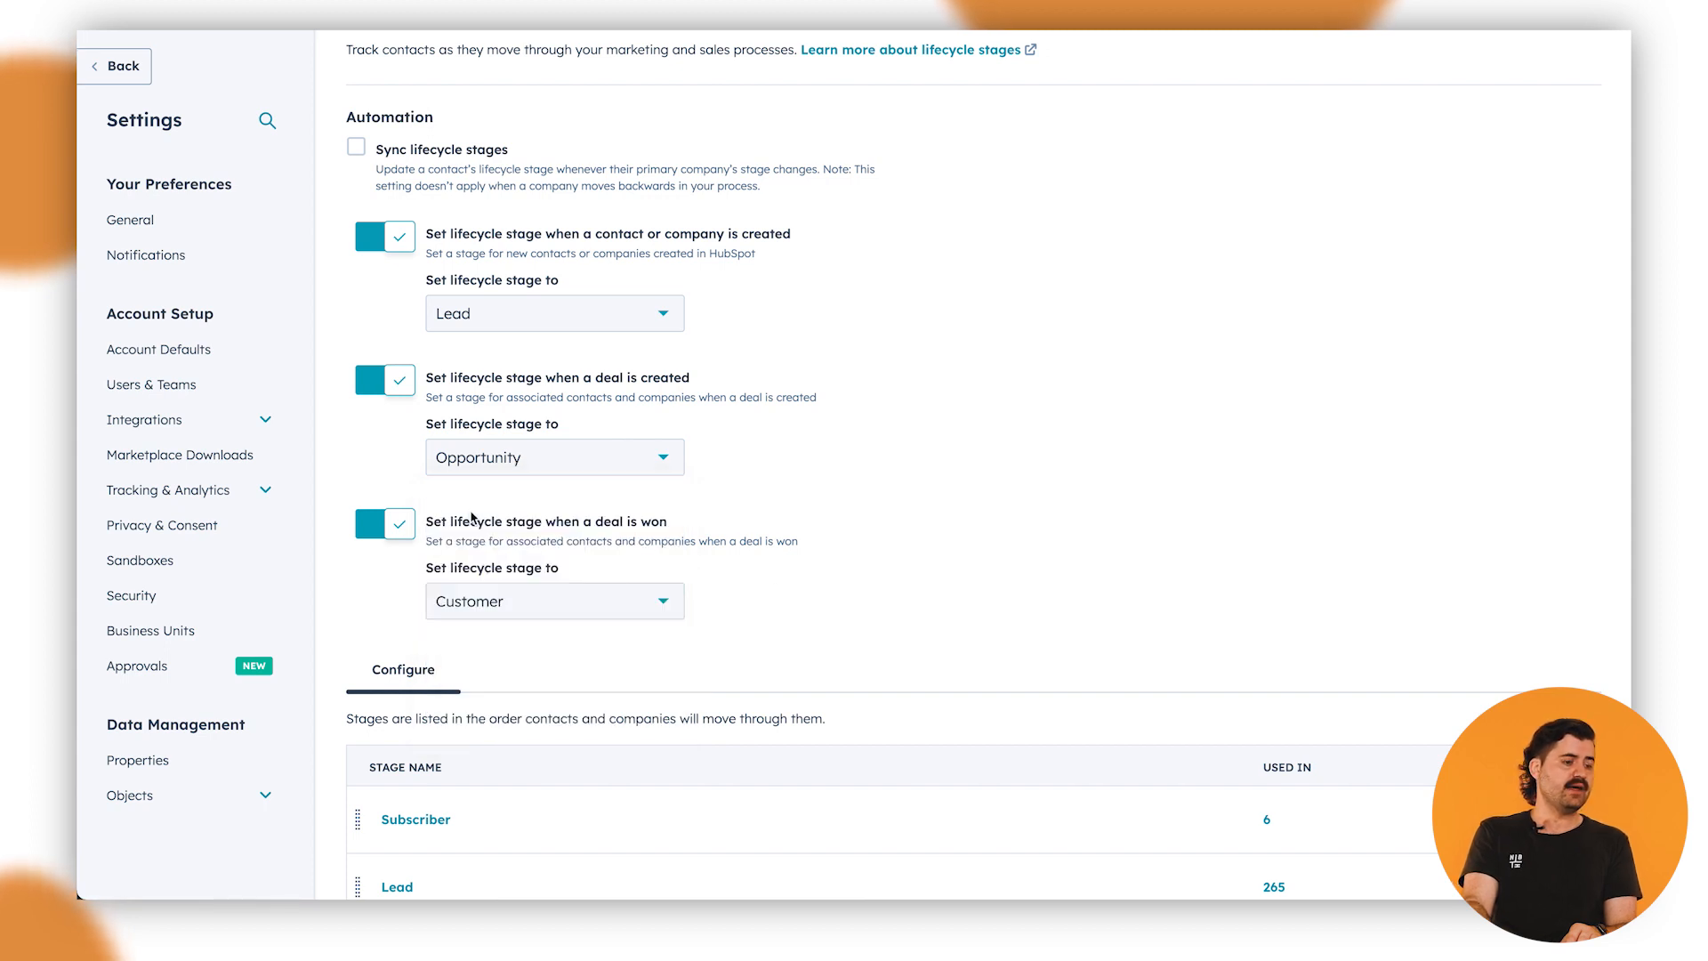
left_click(514, 606)
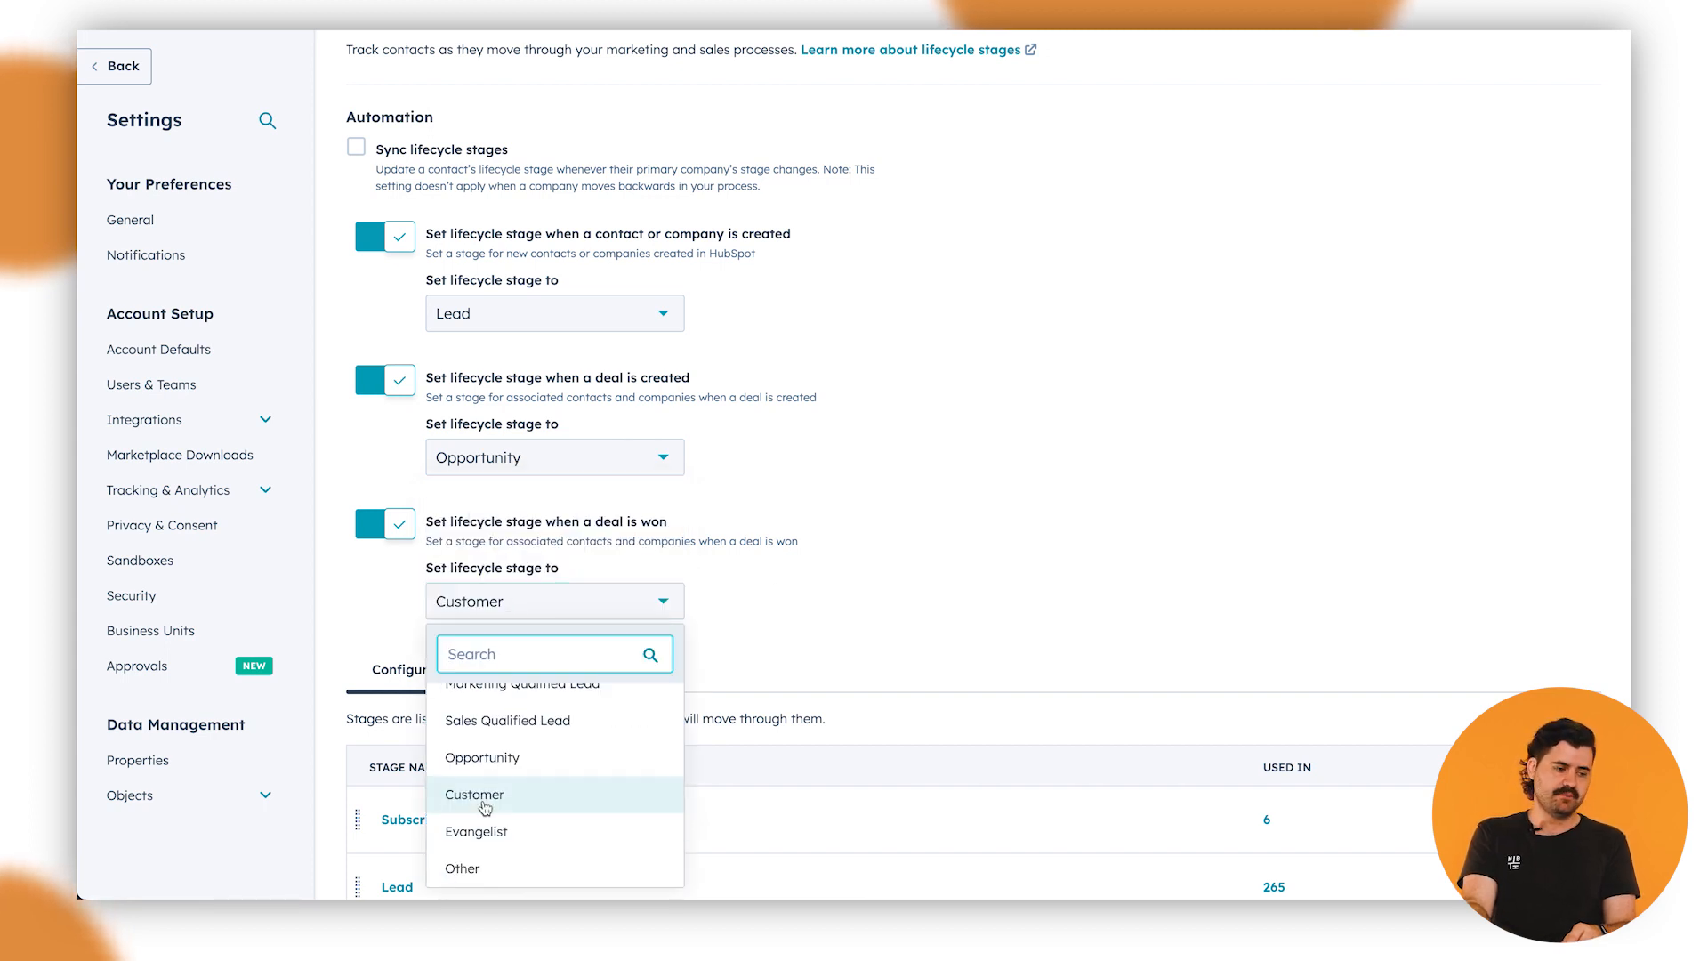
left_click(896, 575)
Compare the stage choices of the deal won automation with the configured stage list, keeping the Customer selection
scroll(507, 645, "down", 1)
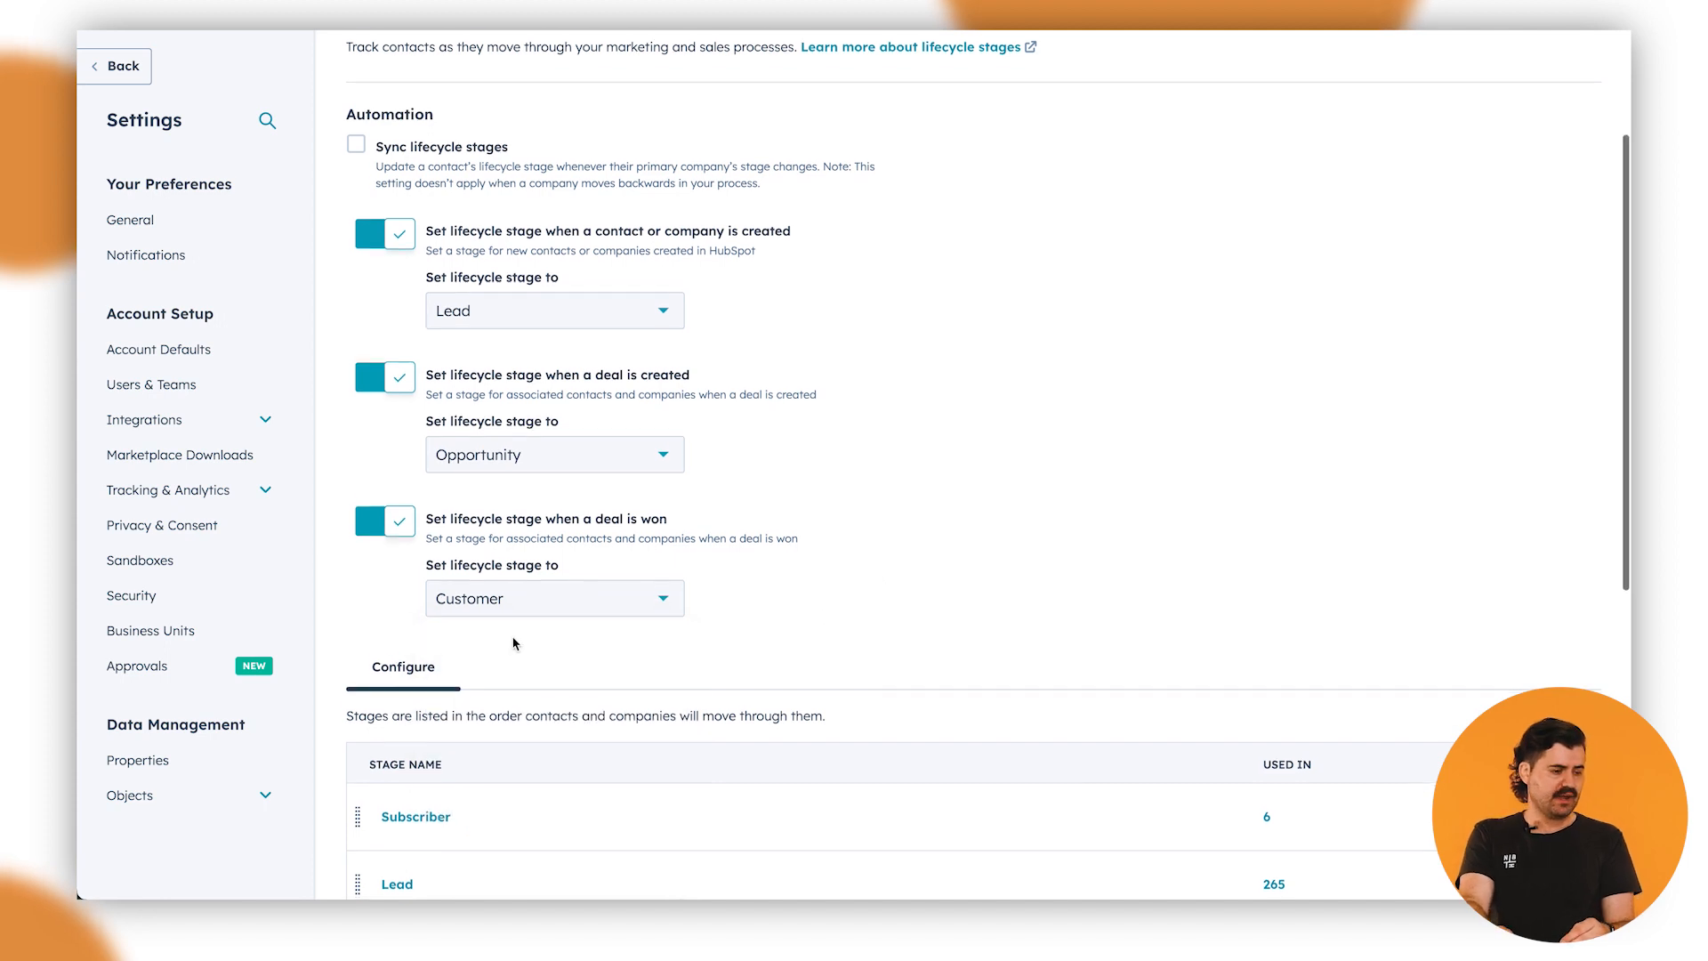
scroll(517, 641, "down", 1)
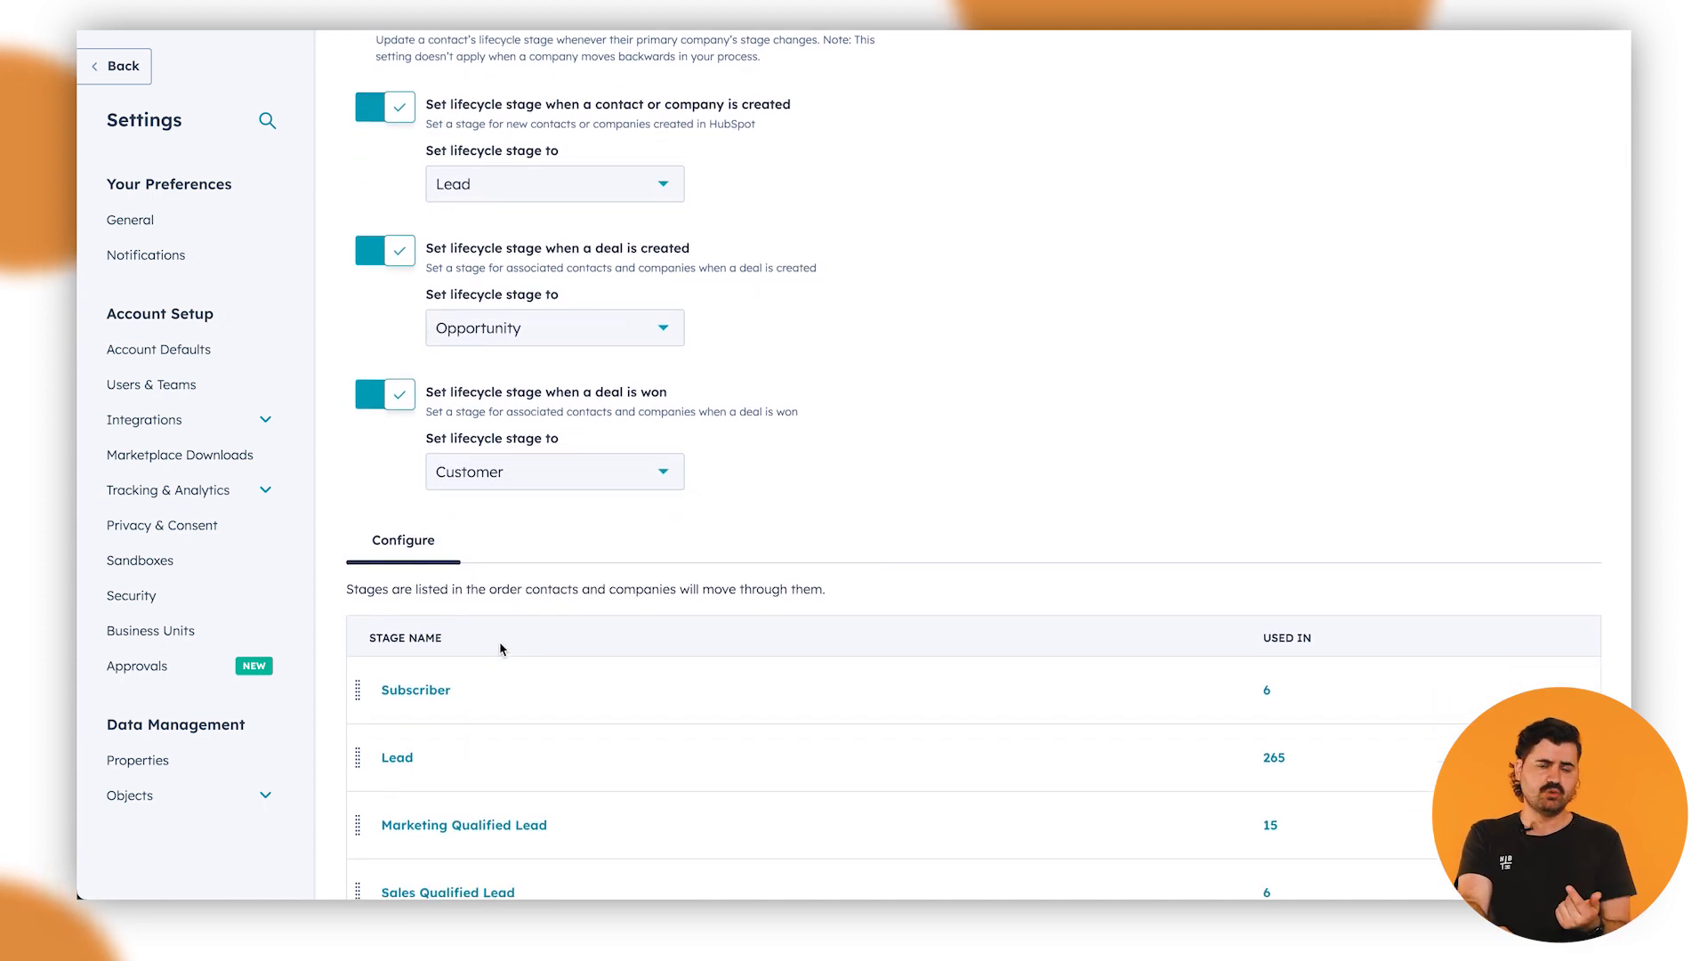
scroll(528, 637, "down", 1)
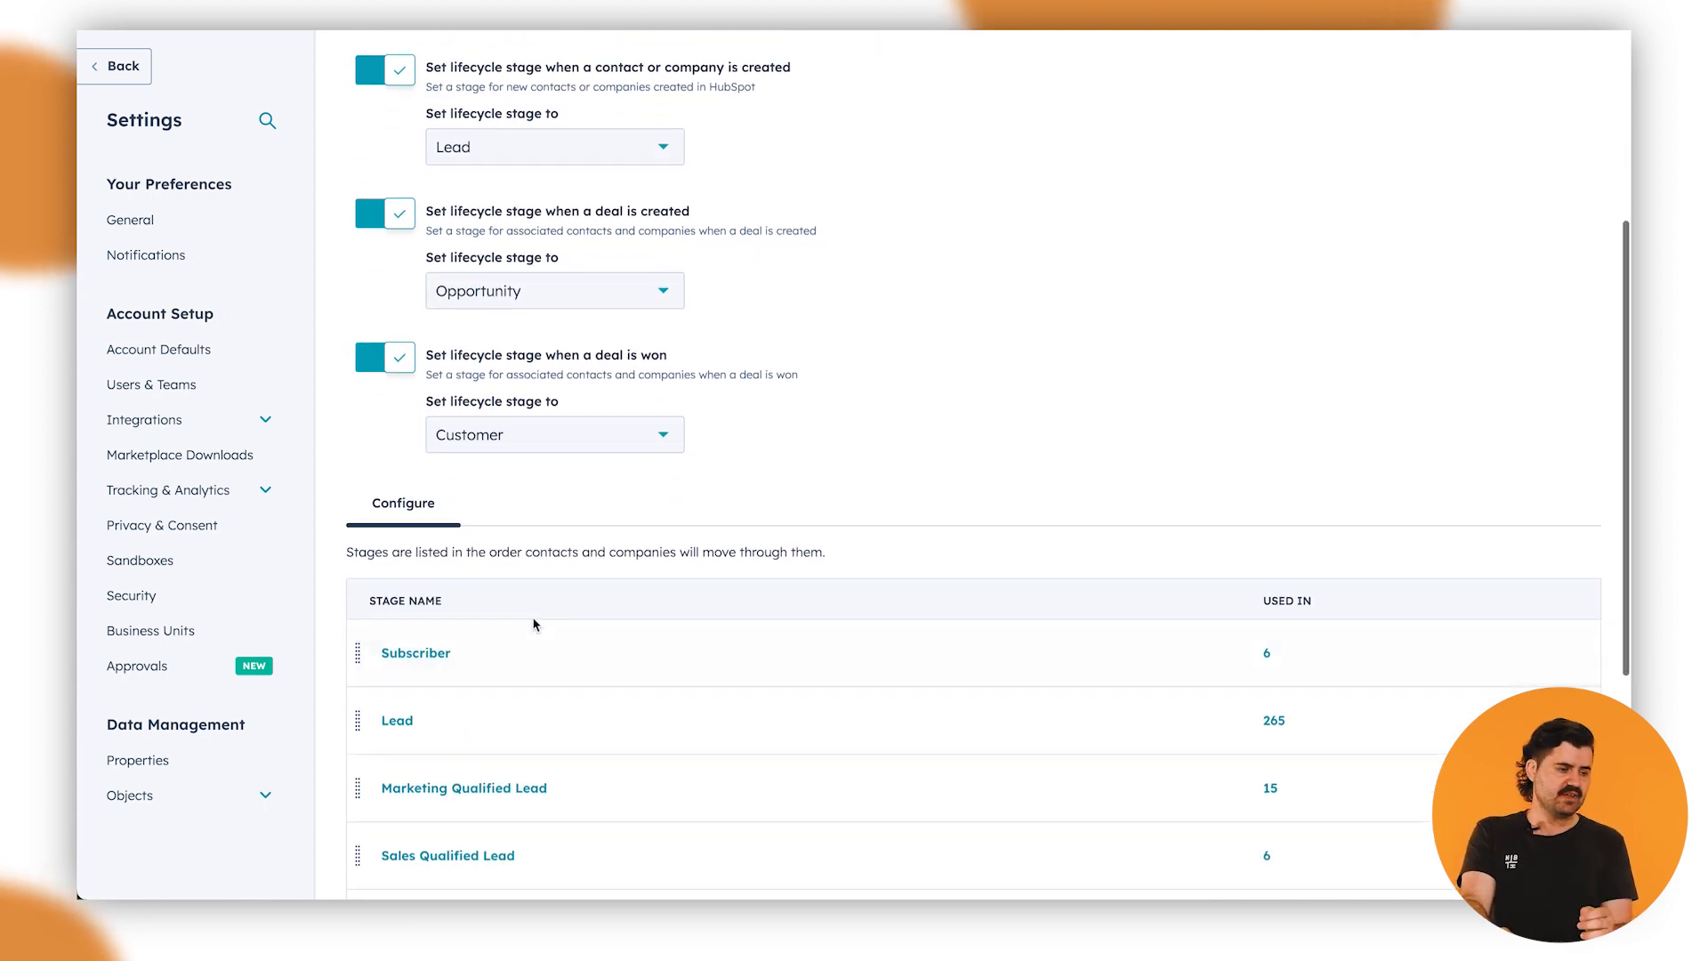
left_click(620, 443)
left_click(663, 436)
left_click(657, 439)
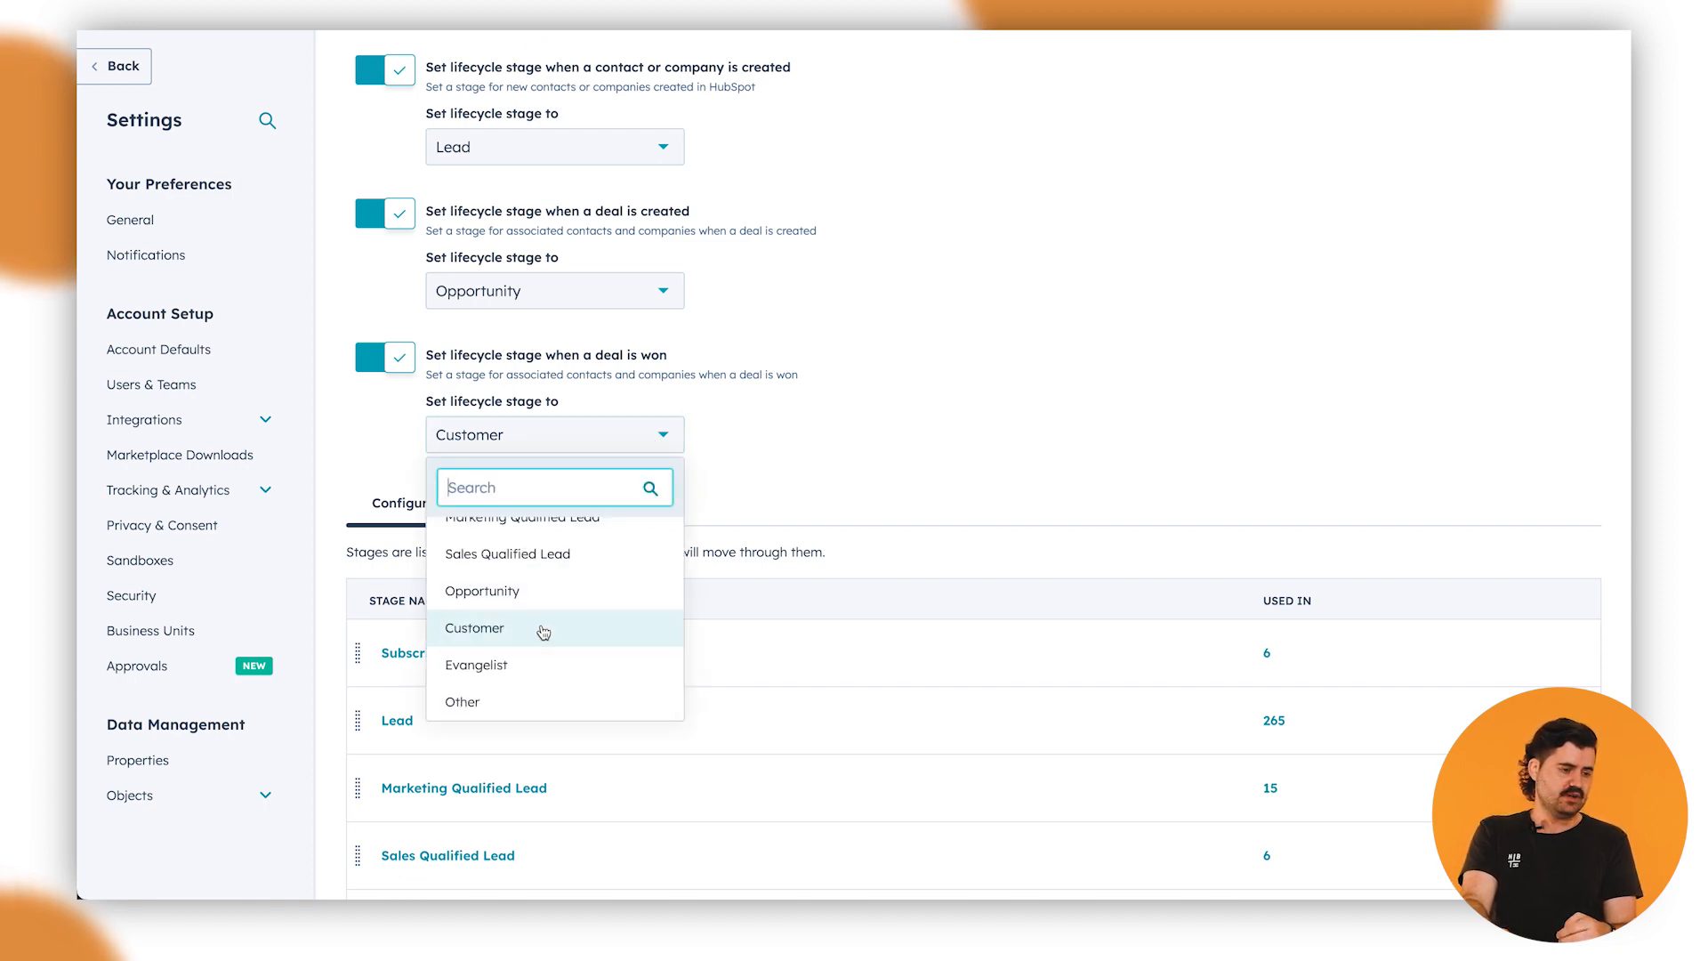
left_click(942, 405)
Create a lifecycle stage named Invoice Paid, place it between Opportunity and Customer, and save the stage order
scroll(862, 449, "down", 5)
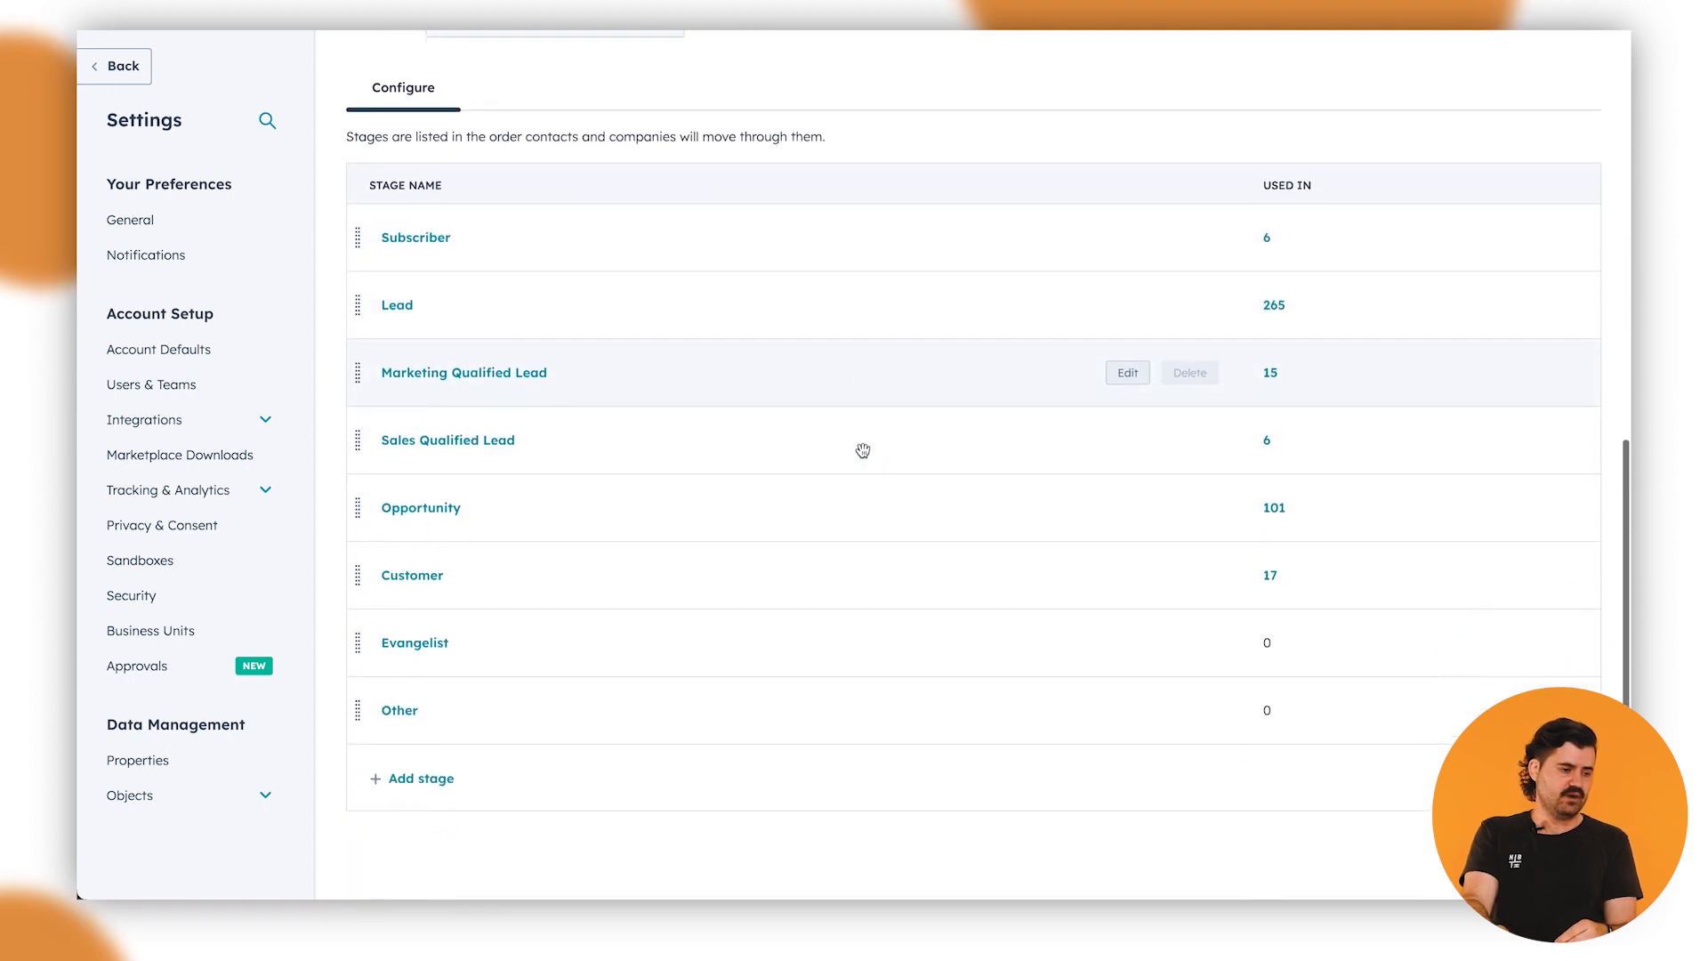
left_click(411, 775)
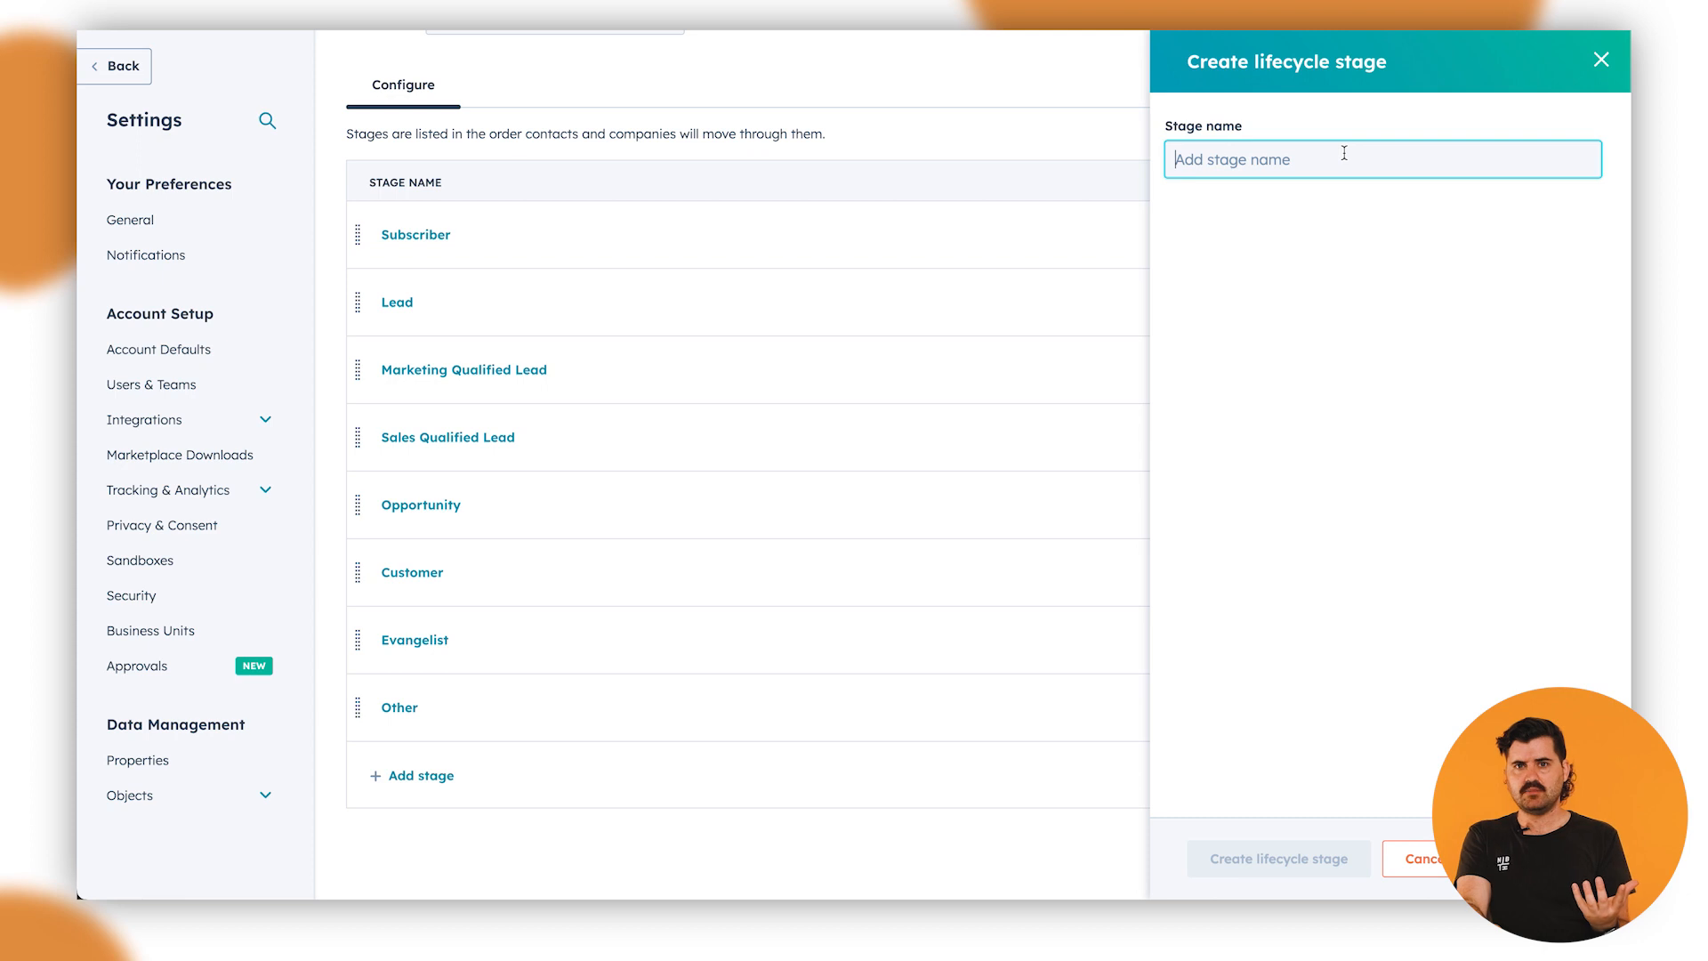
type("Invoice Paid")
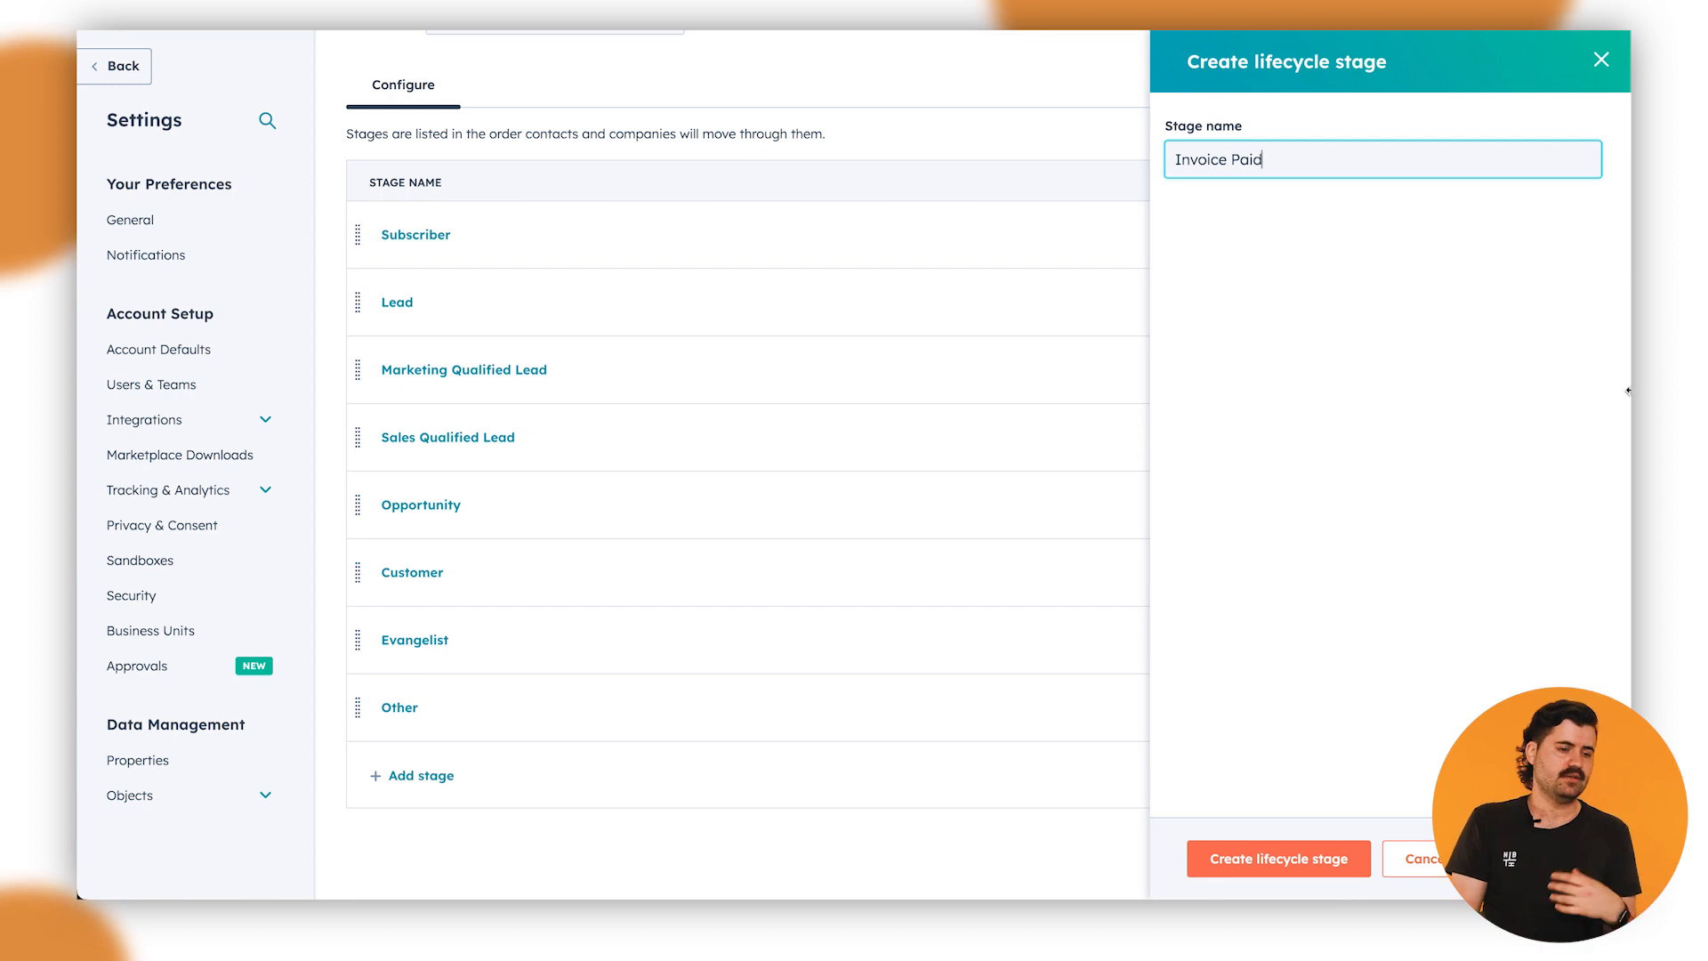
left_click(1287, 860)
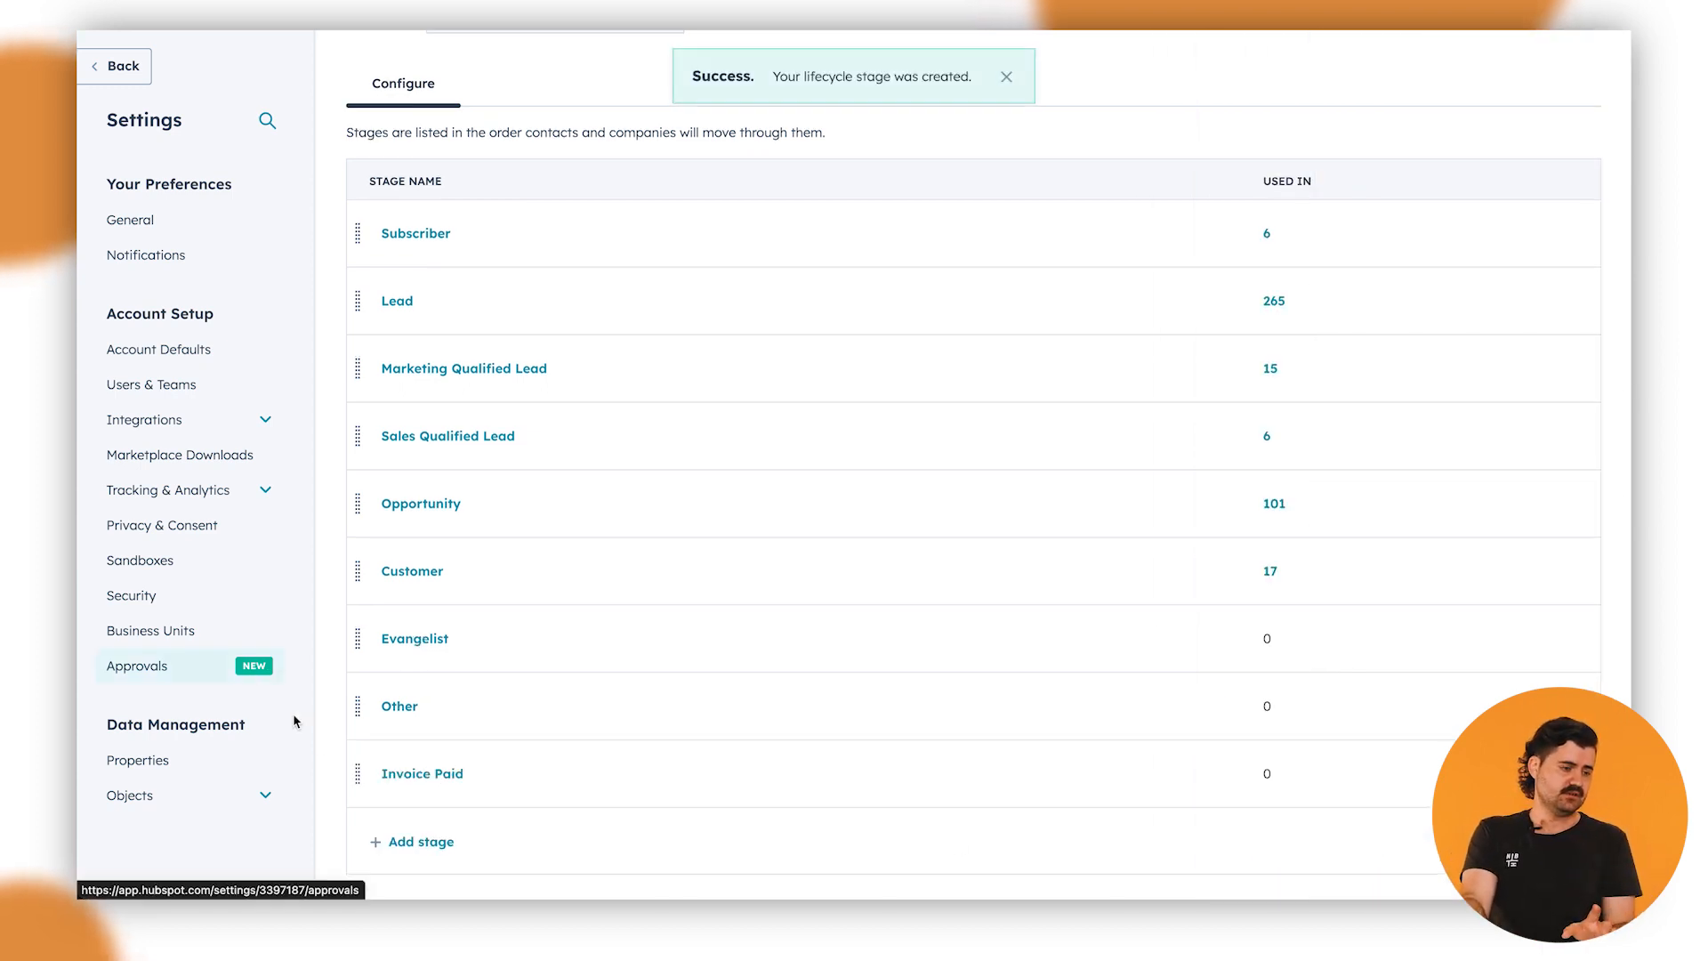
left_click_drag(356, 773, 356, 560)
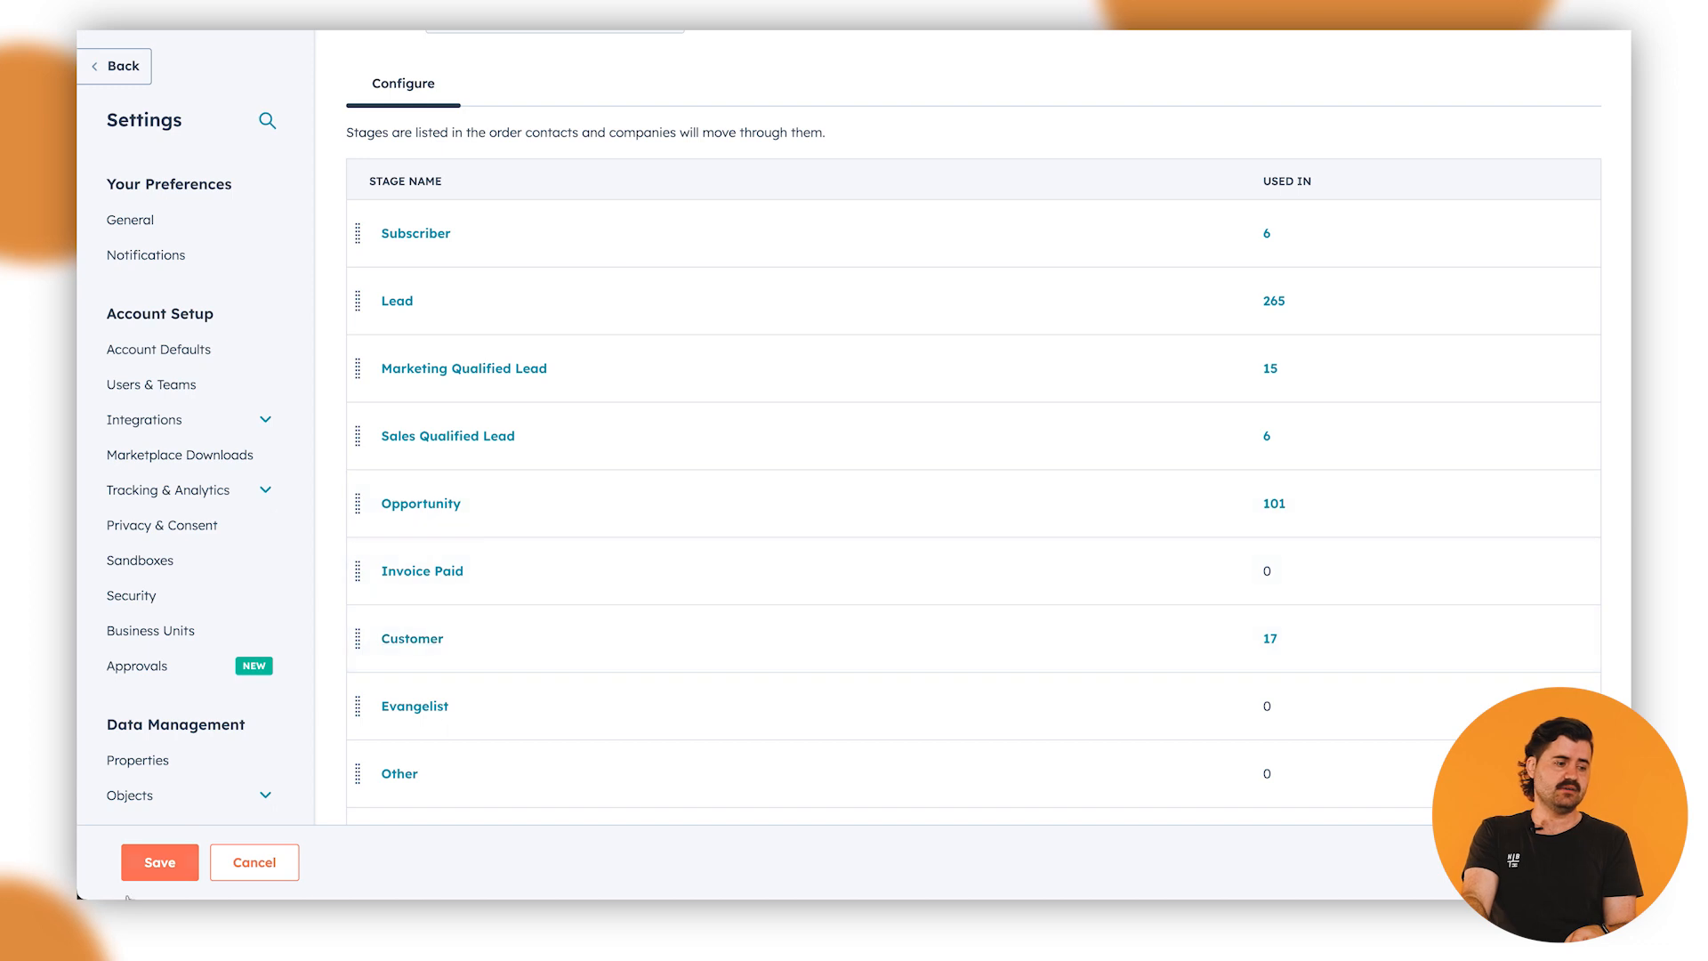
left_click(160, 863)
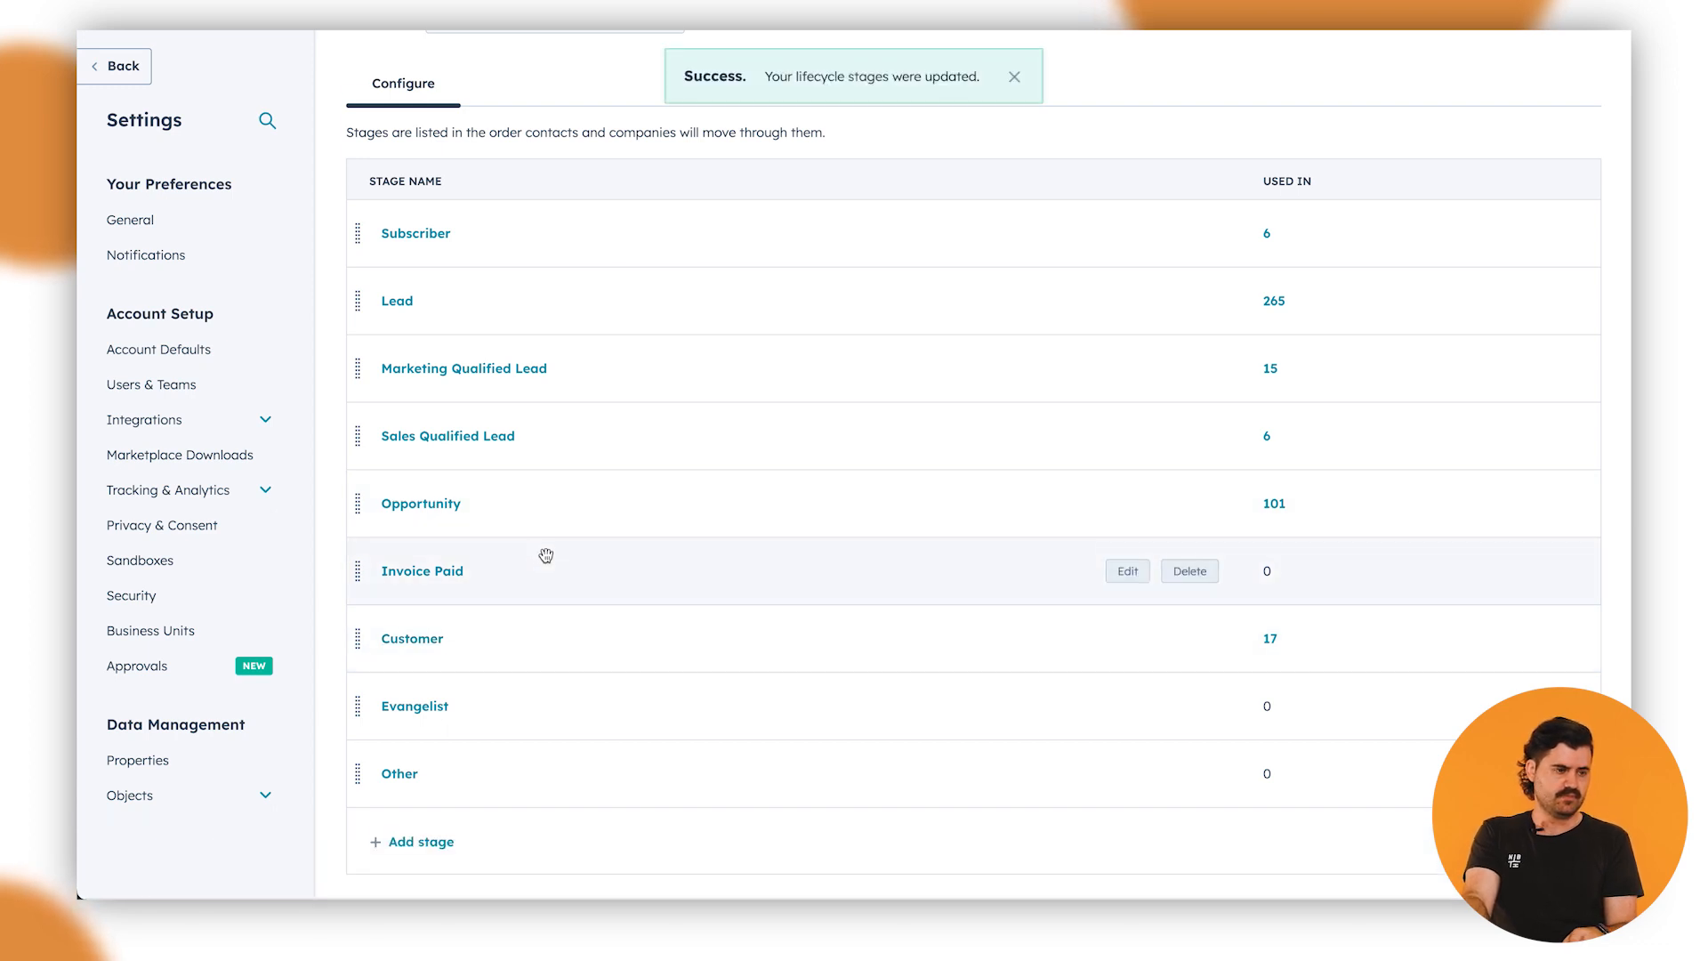
Check the stage choices for the contact or company creation and deal creation automations, keeping Lead and Opportunity
scroll(545, 556, "down", 2)
scroll(507, 698, "up", 7)
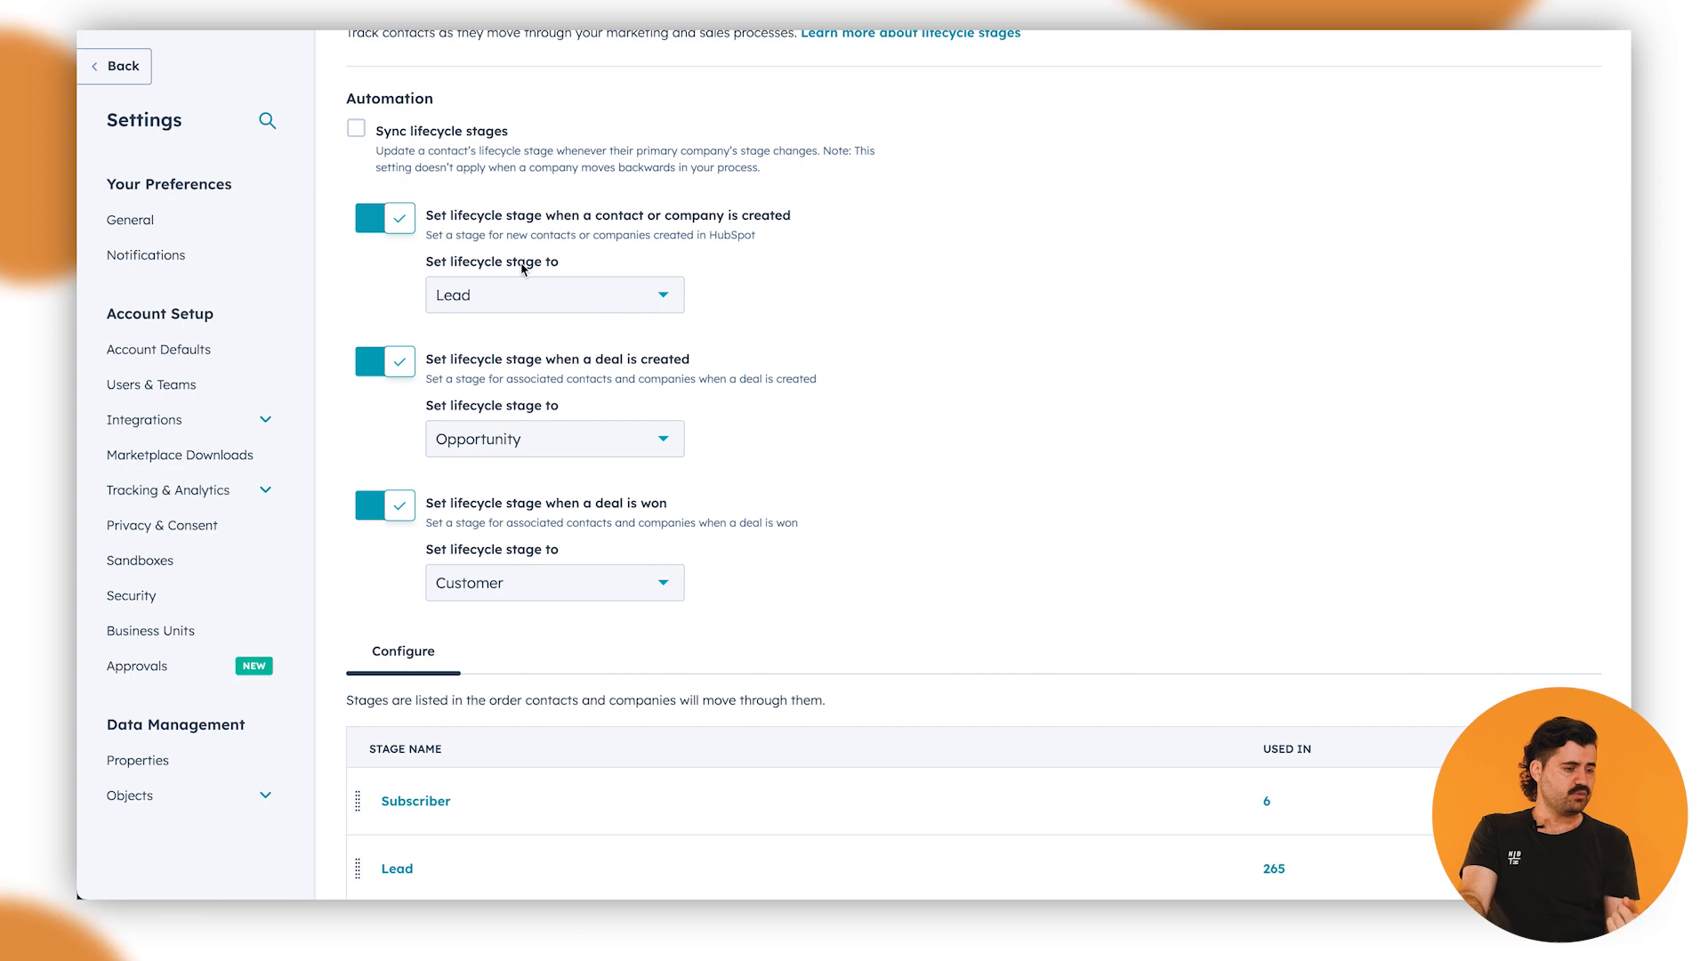
left_click(593, 295)
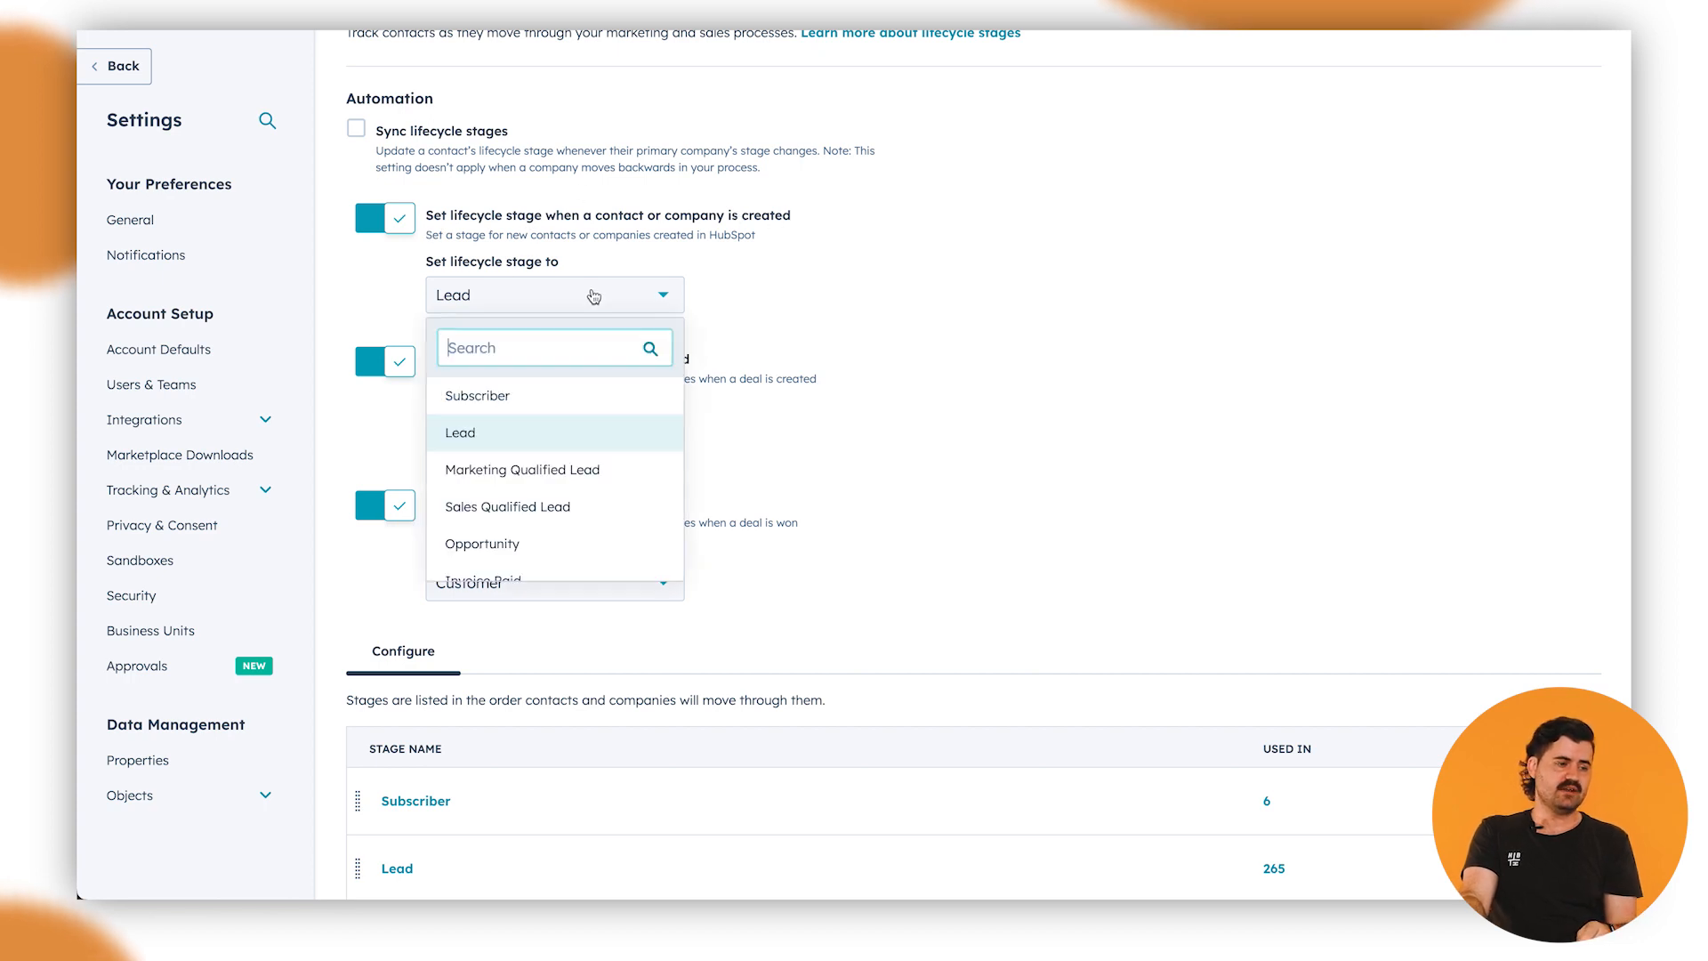
left_click(490, 435)
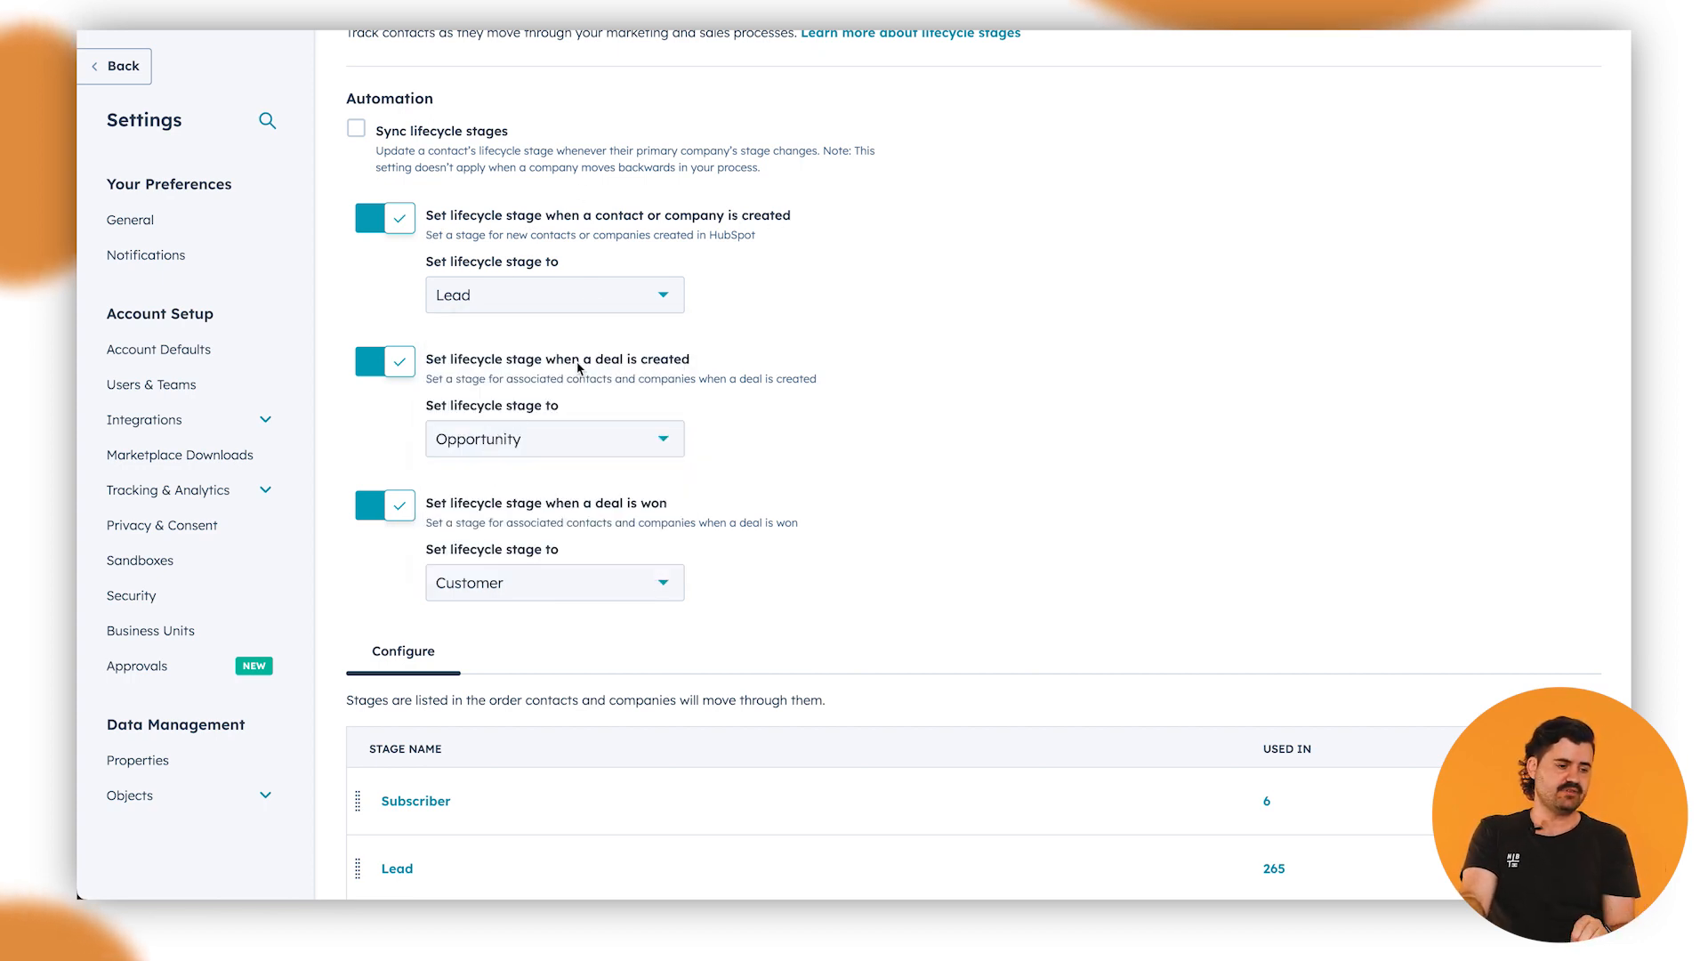
left_click(557, 436)
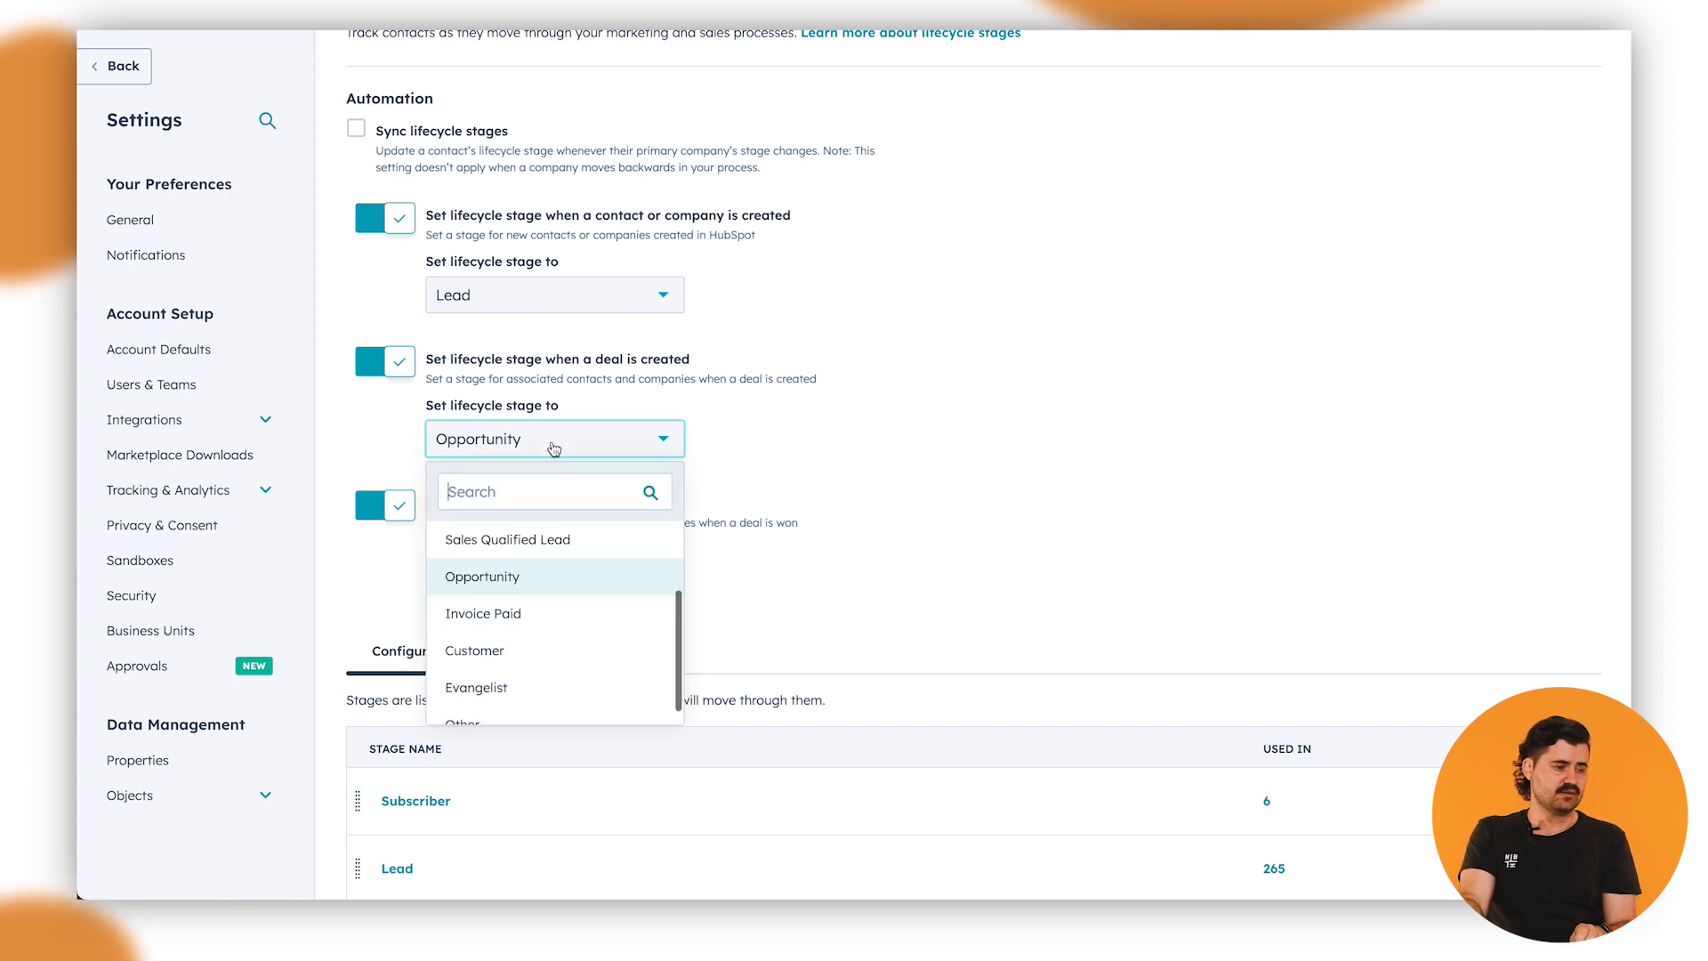
left_click(535, 583)
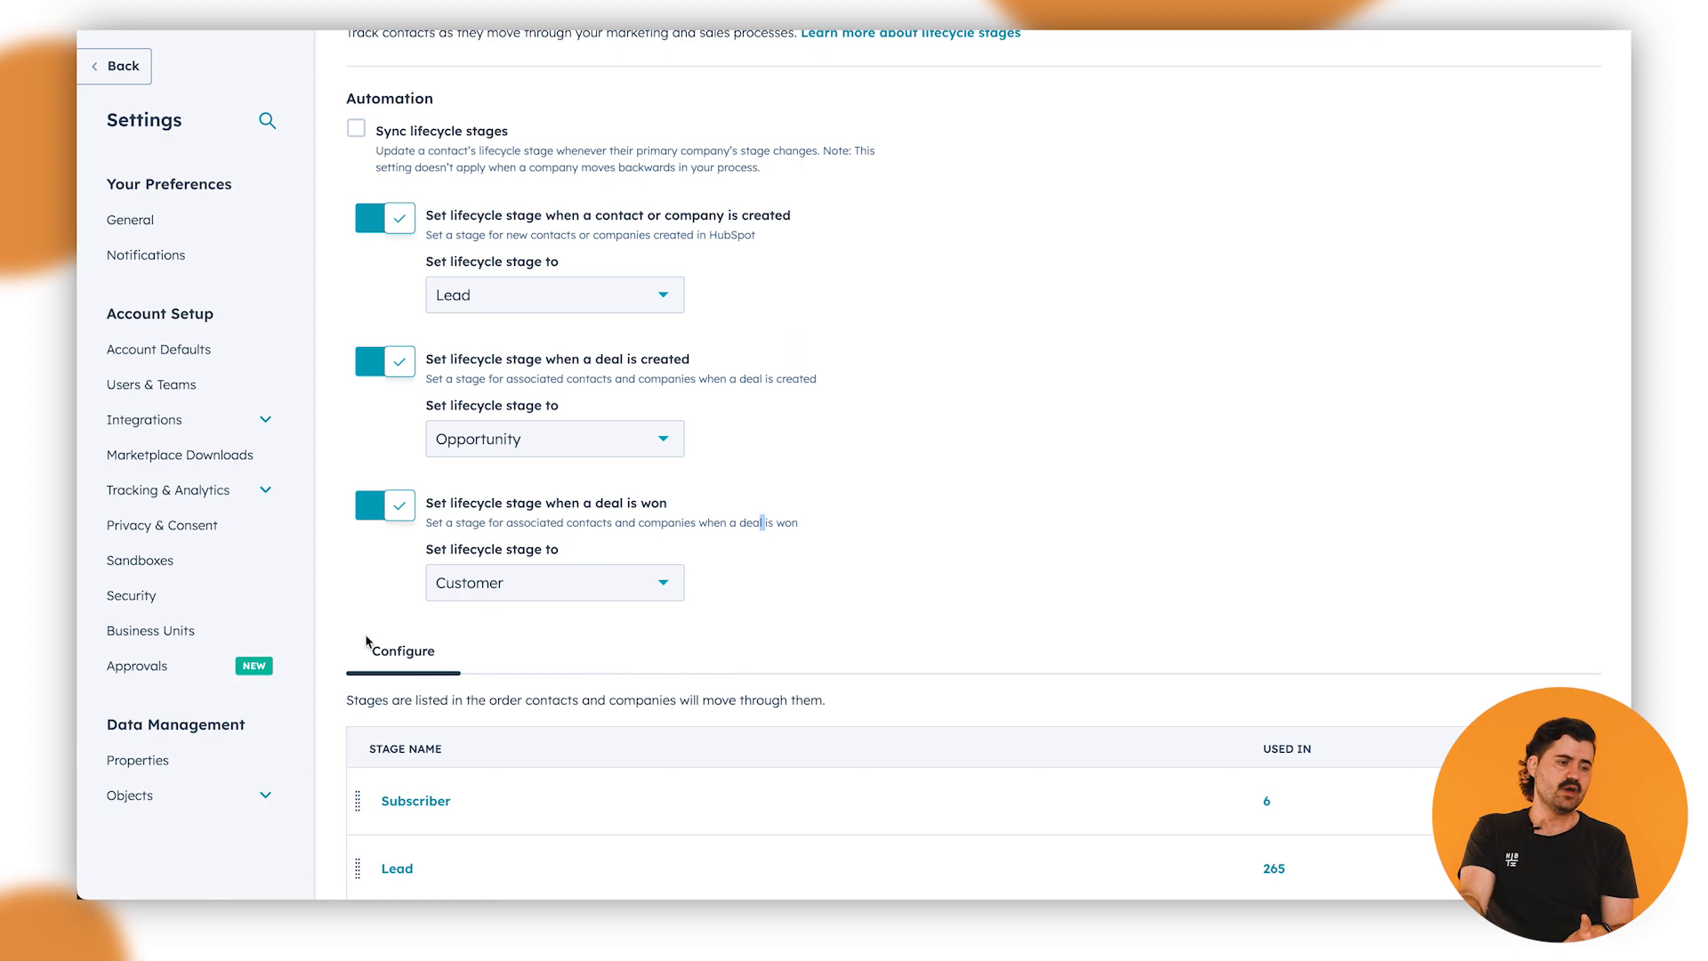
Set the lifecycle stage applied when a deal is won to Invoice Paid and save the settings
left_click(461, 597)
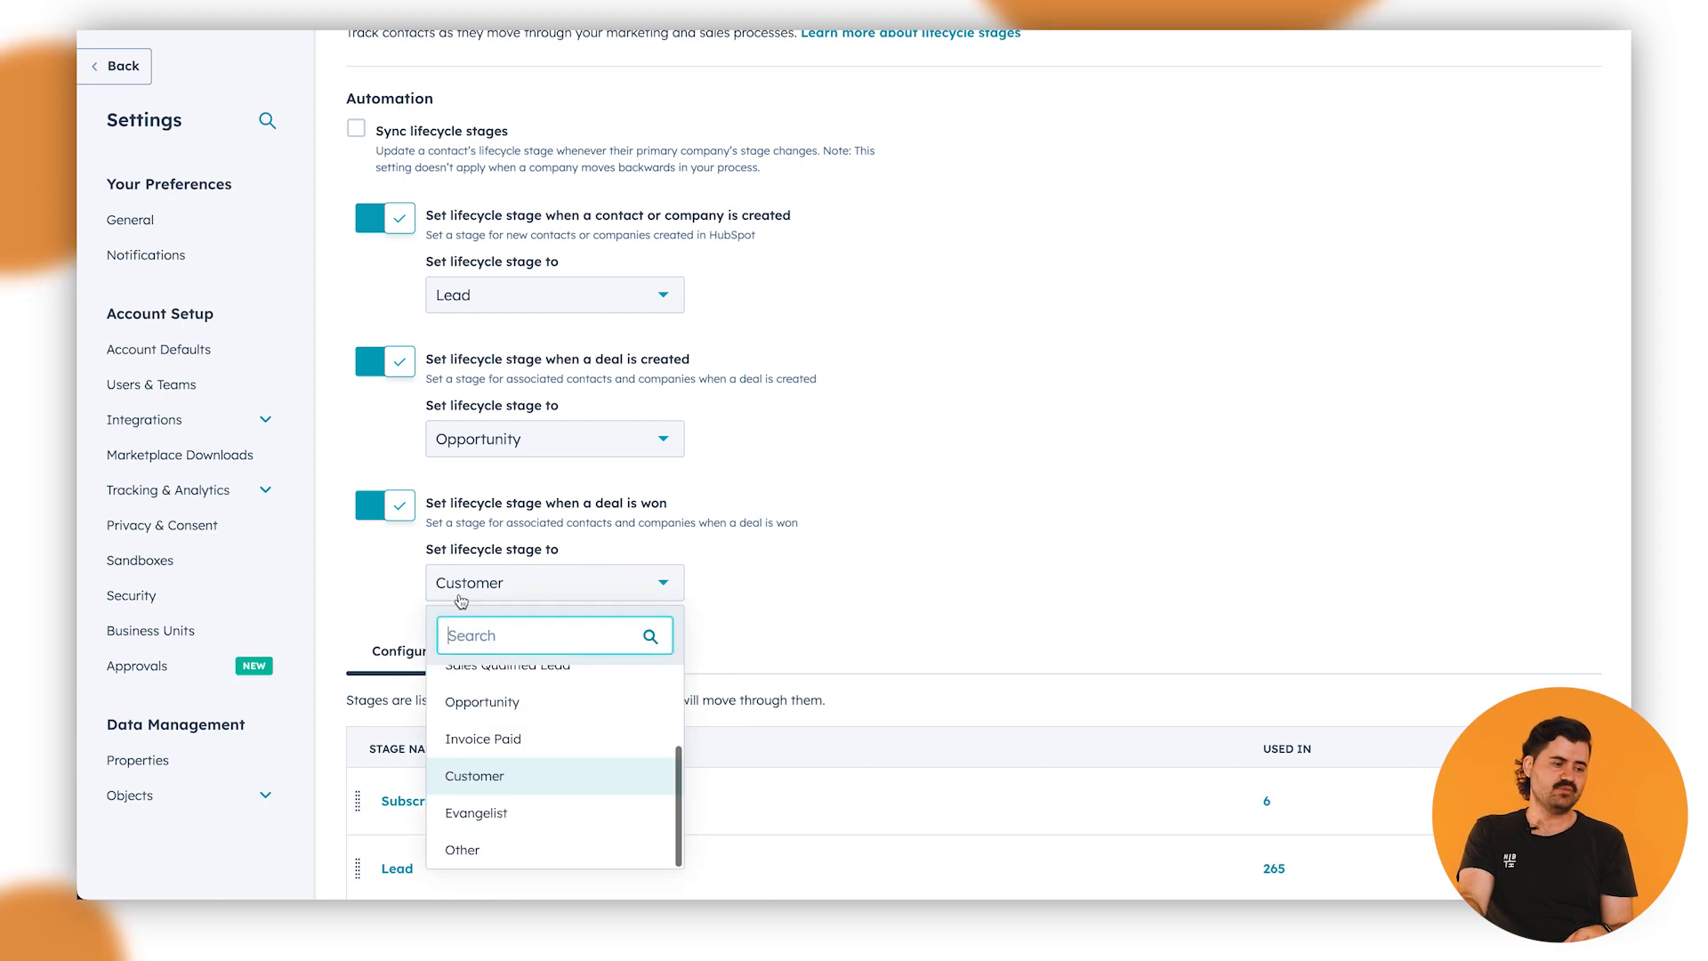
left_click(525, 742)
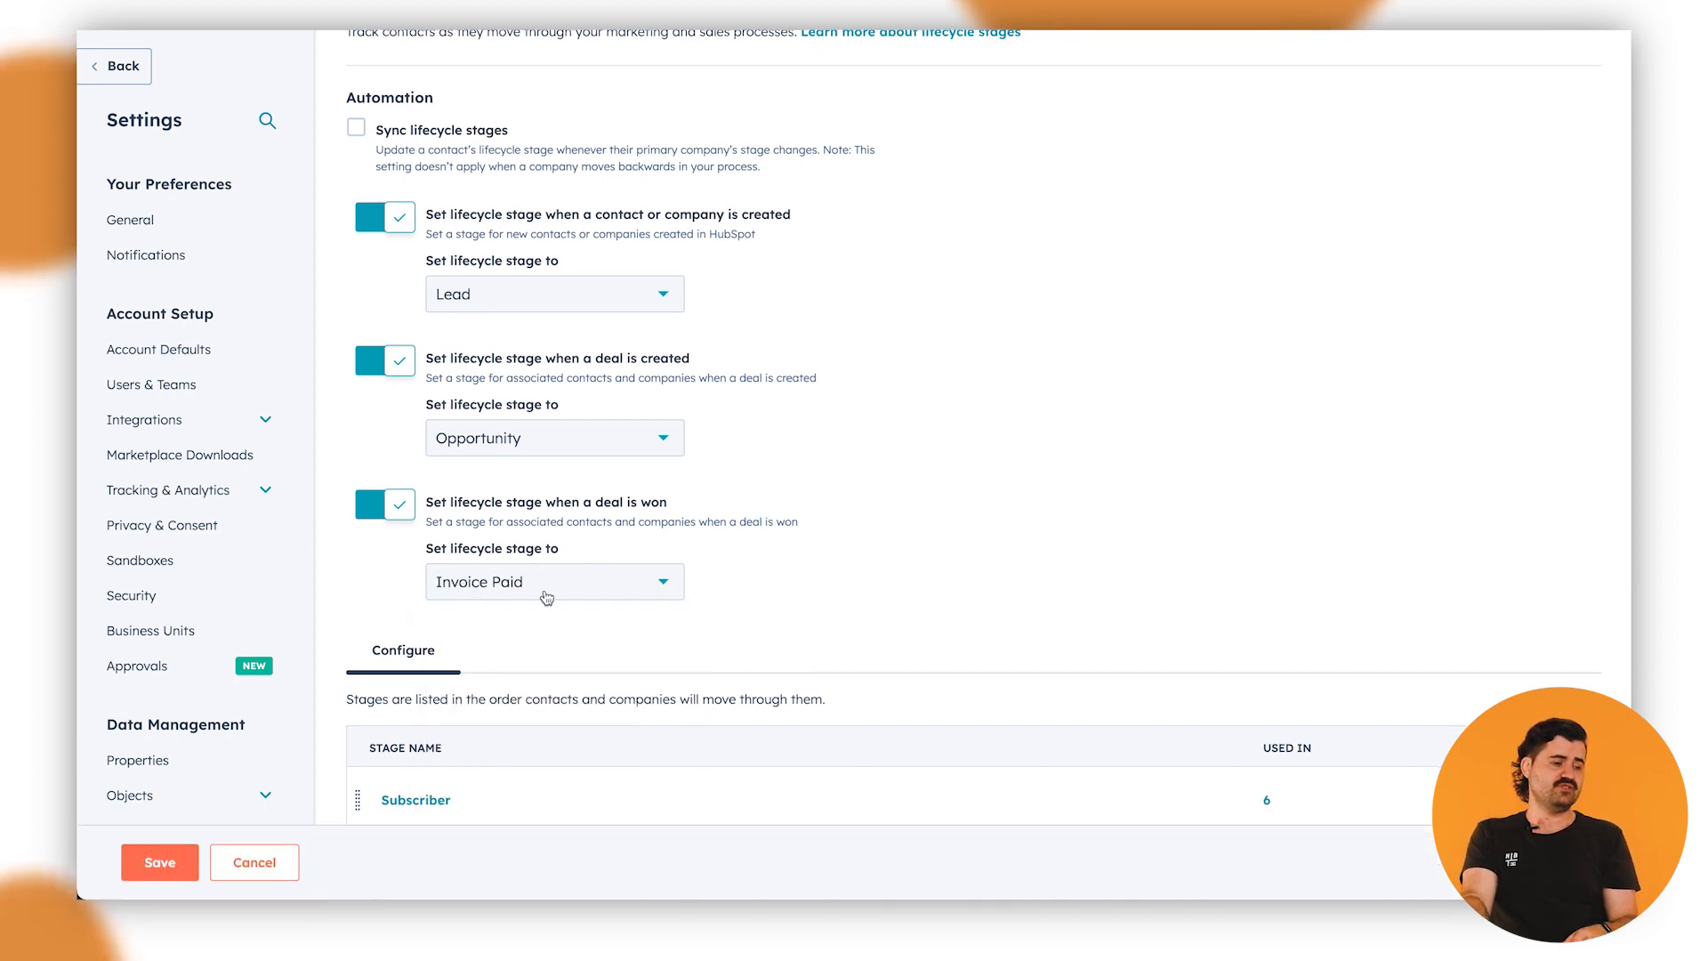
scroll(569, 648, "down", 2)
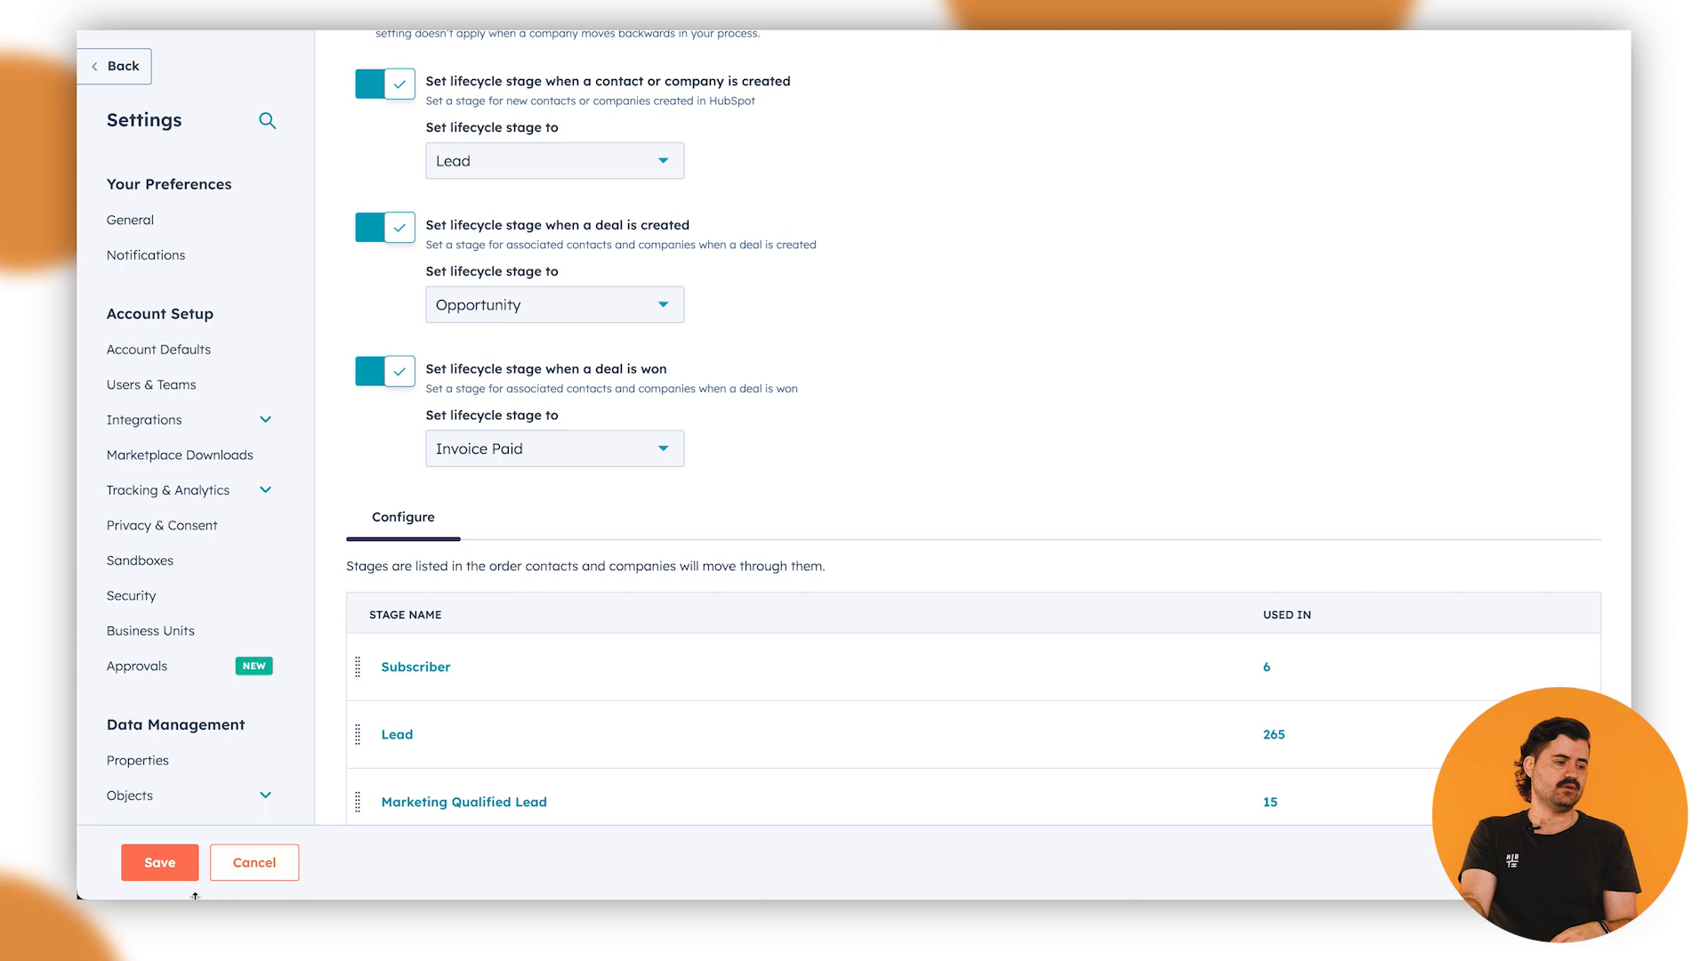
left_click(168, 864)
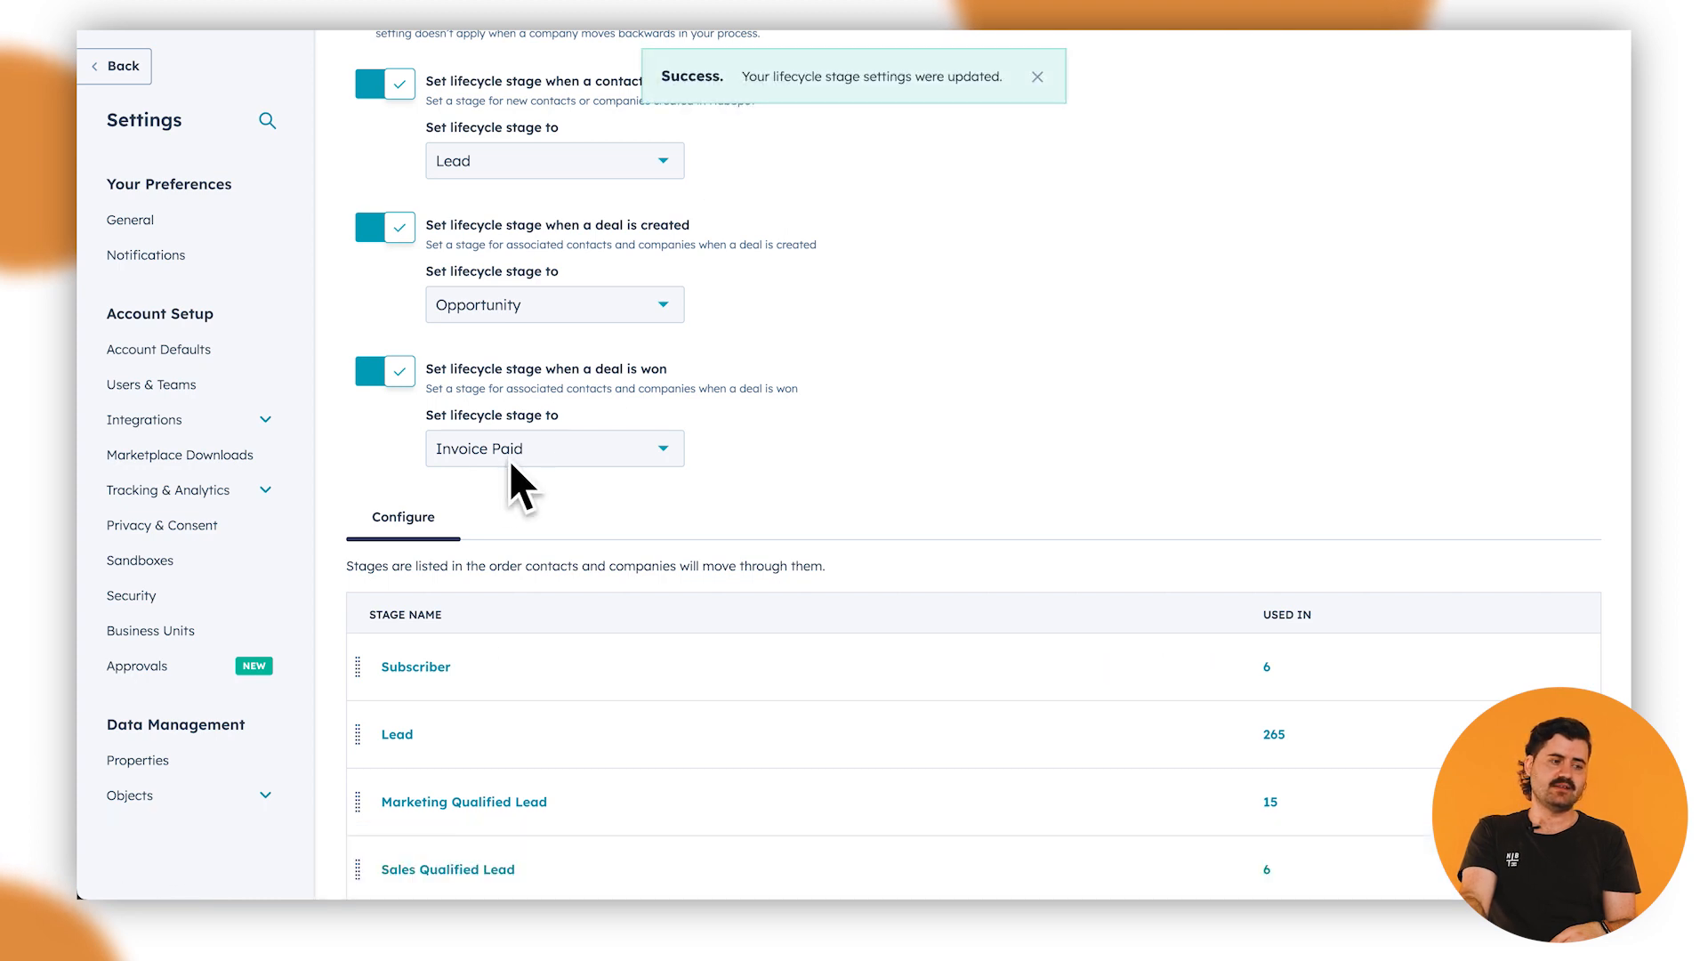
Review the configured stages and automation settings, and view the blank form for a new lifecycle stage without creating one
scroll(637, 481, "down", 5)
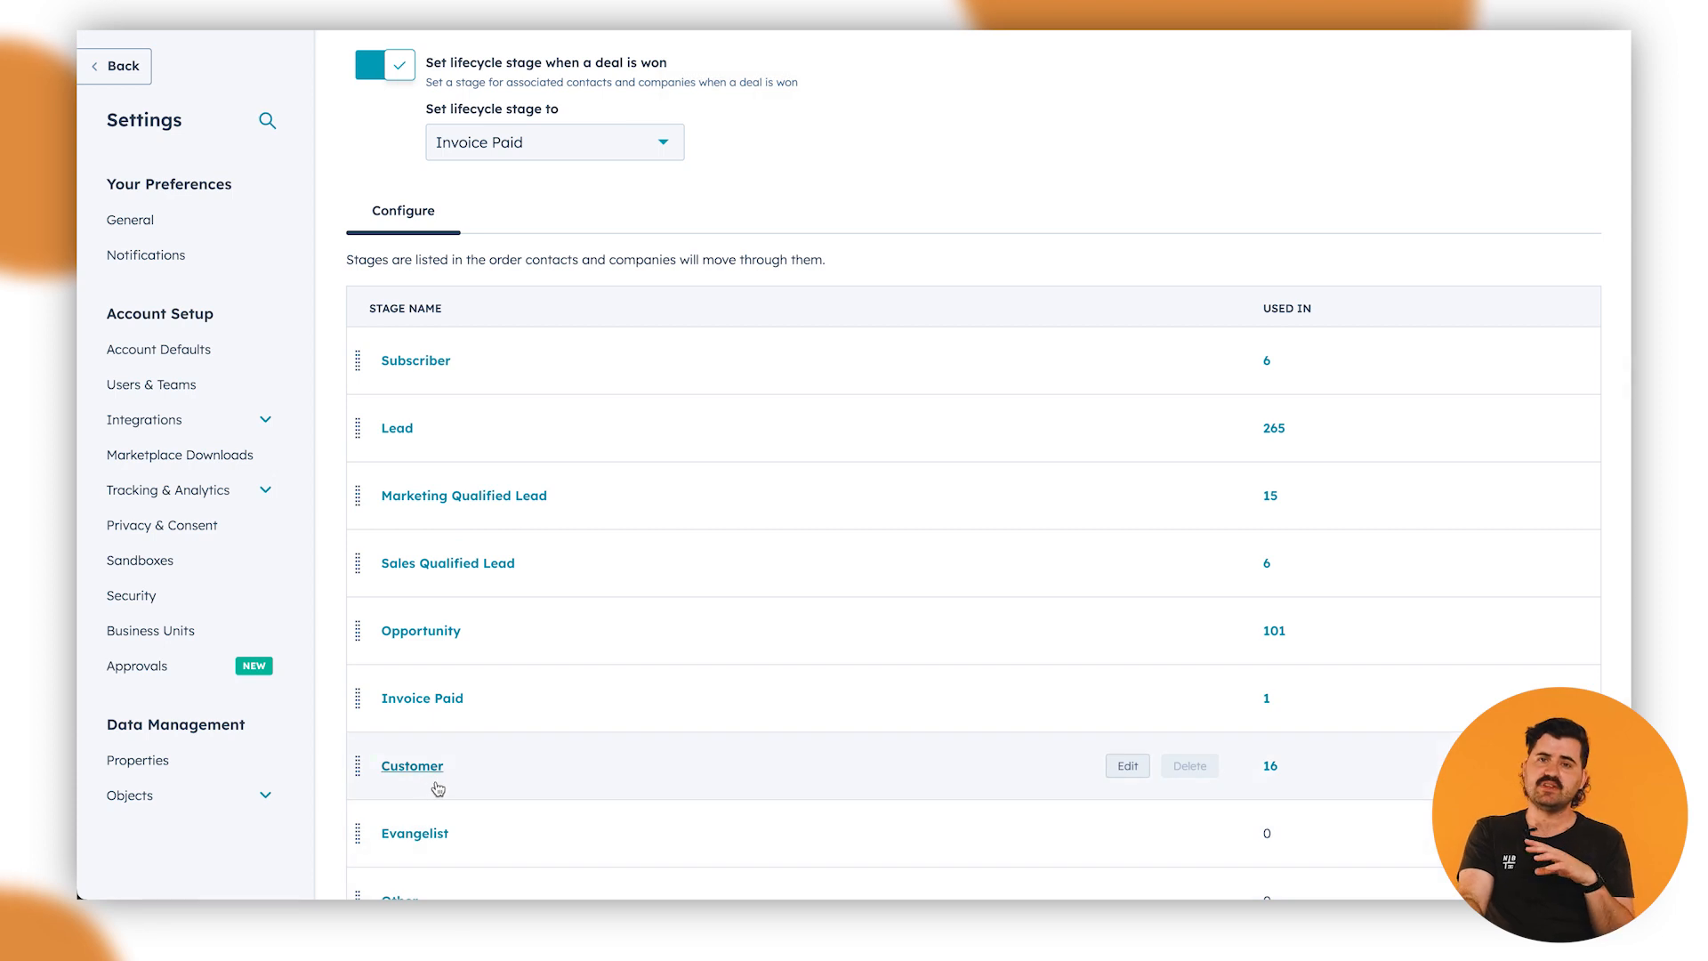
scroll(654, 567, "down", 1)
scroll(653, 567, "down", 1)
scroll(637, 582, "up", 6)
scroll(634, 594, "up", 1)
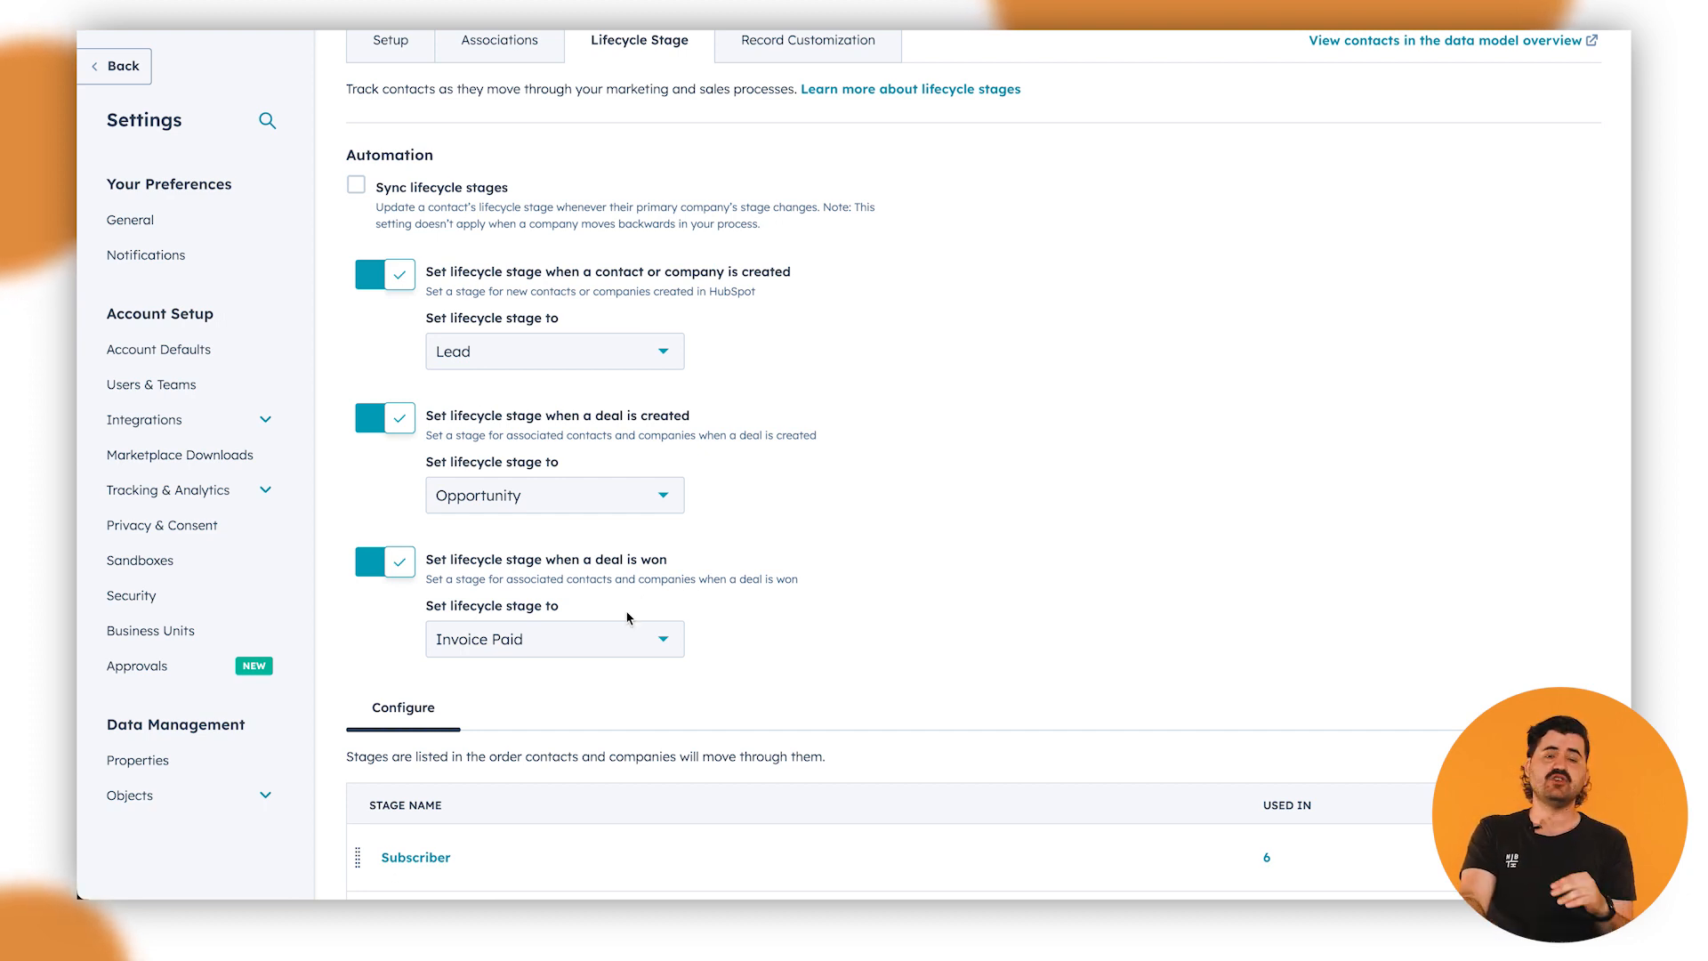
scroll(670, 631, "down", 8)
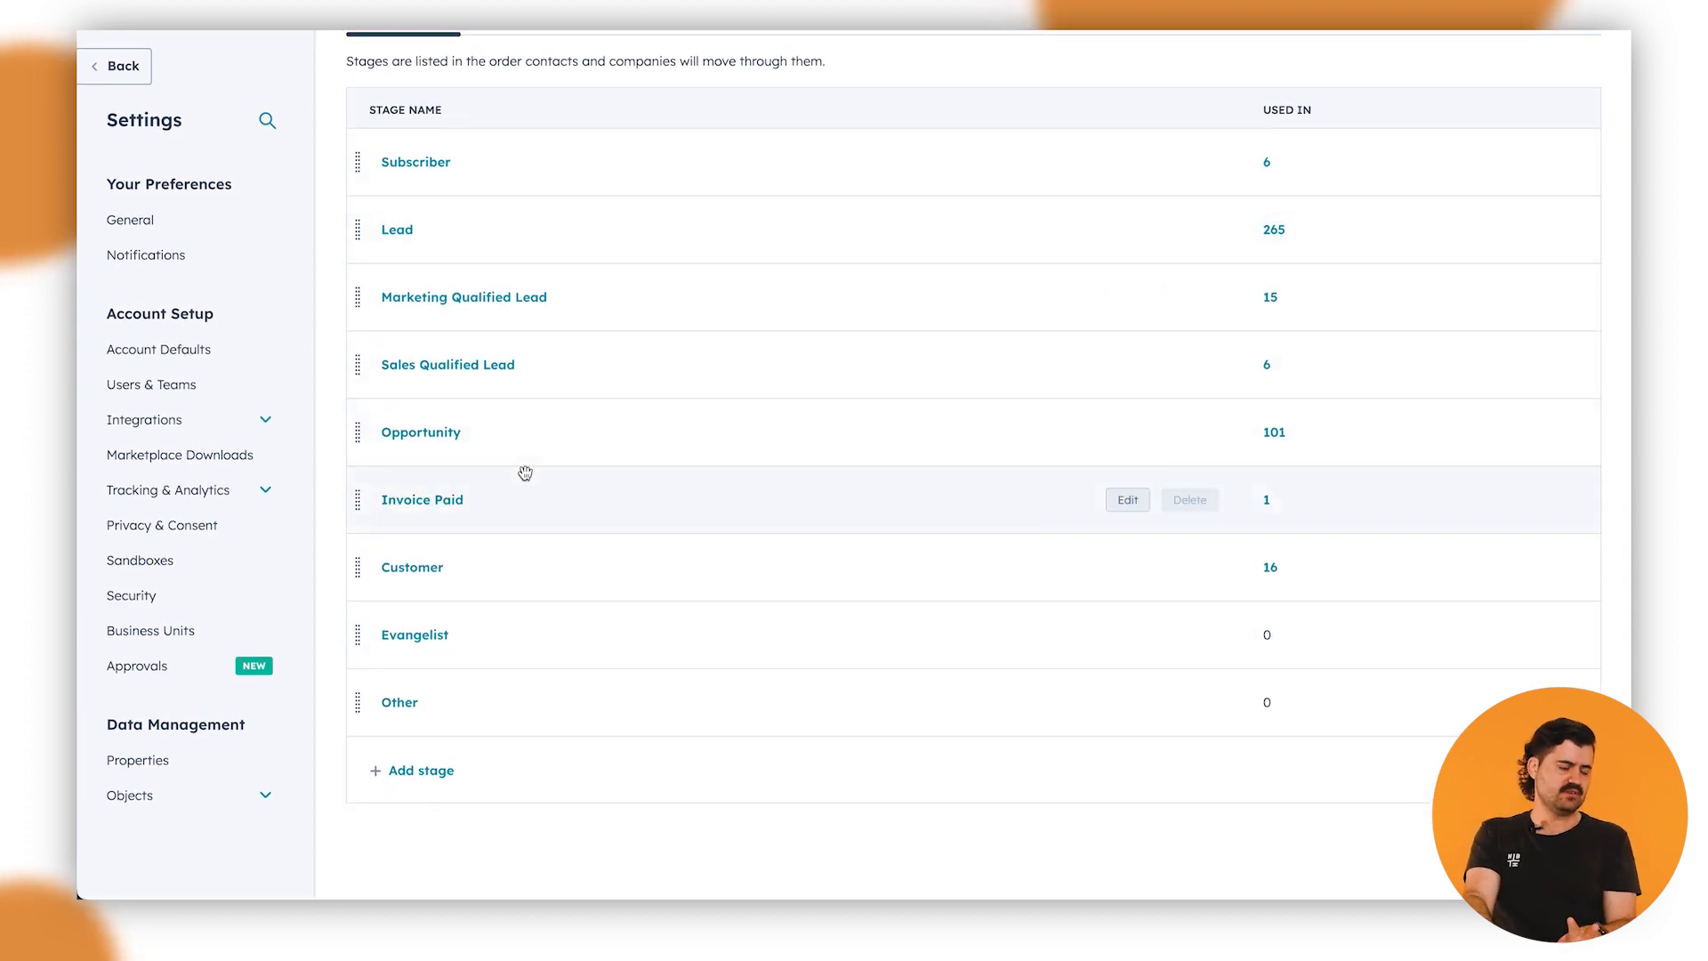
left_click(421, 770)
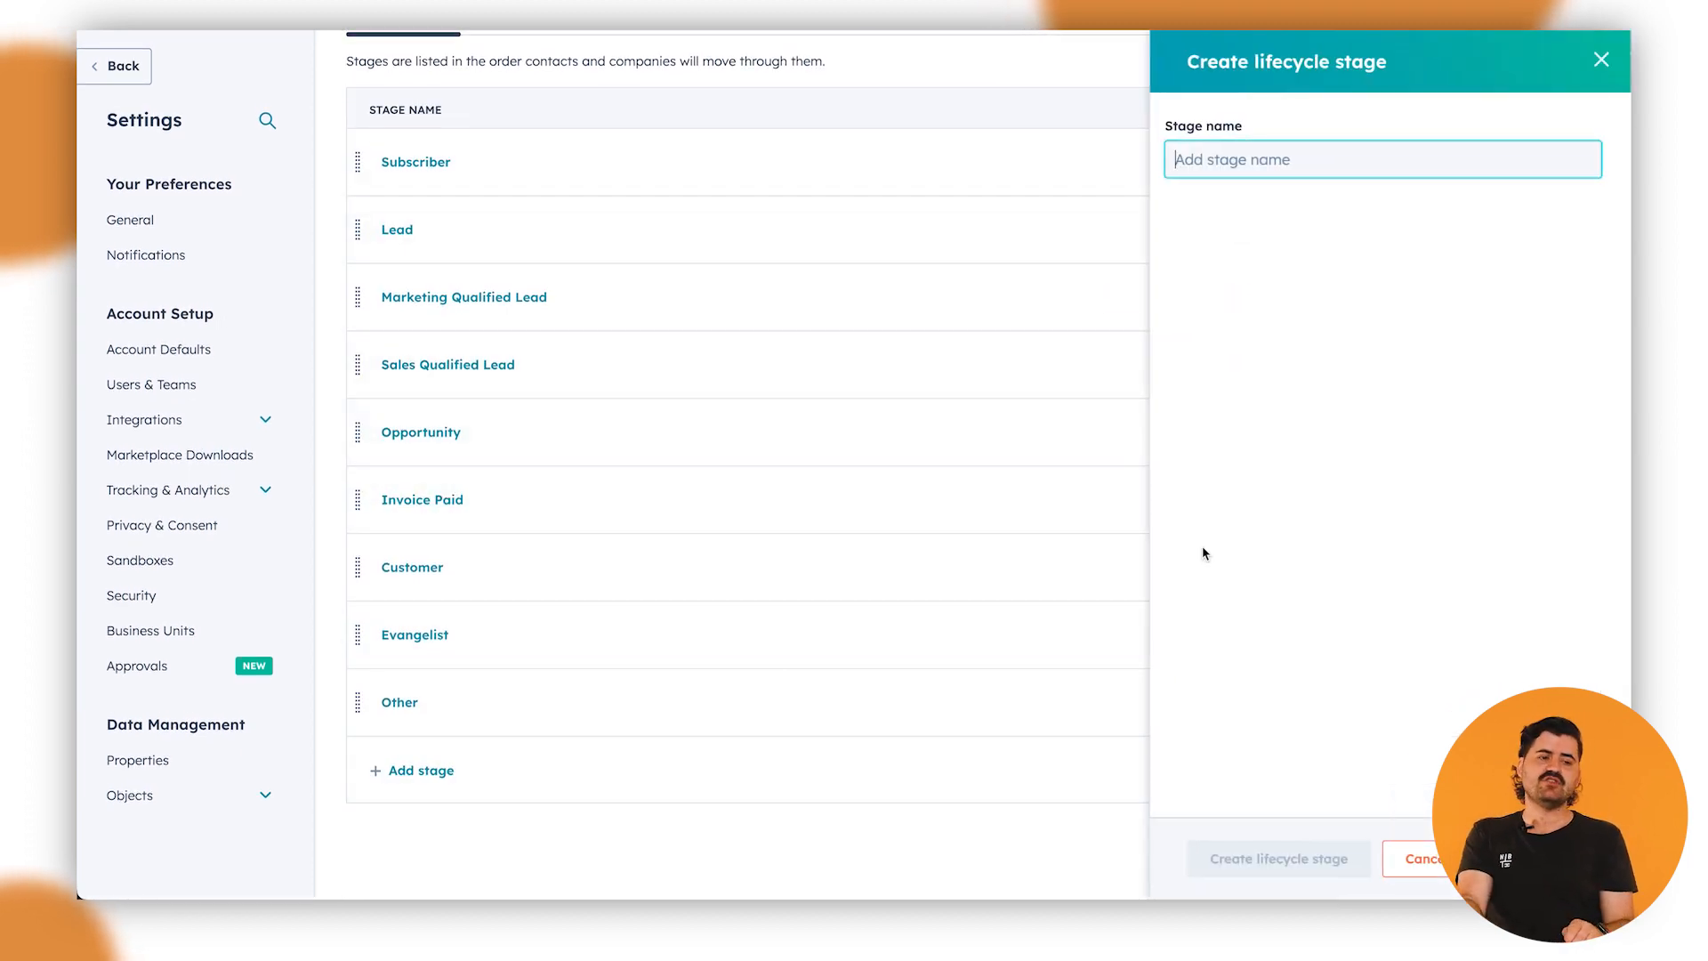
left_click(1602, 60)
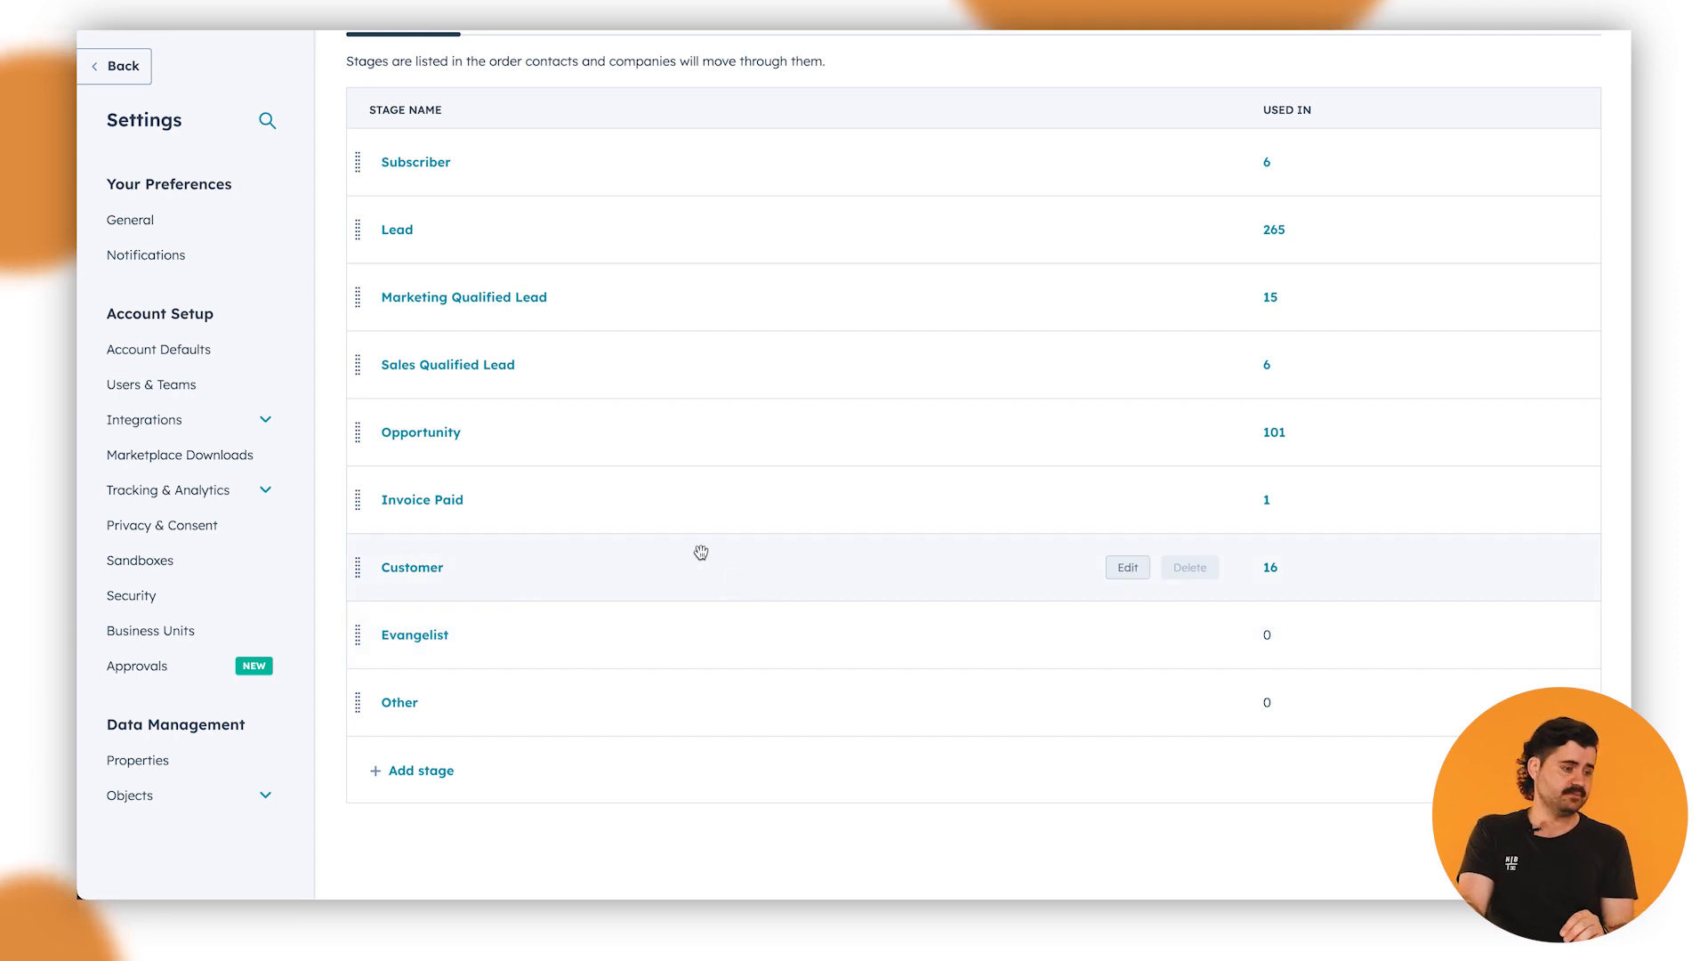
Turn off the automation that sets the lifecycle stage when a deal is created, and save the settings
scroll(574, 602, "up", 8)
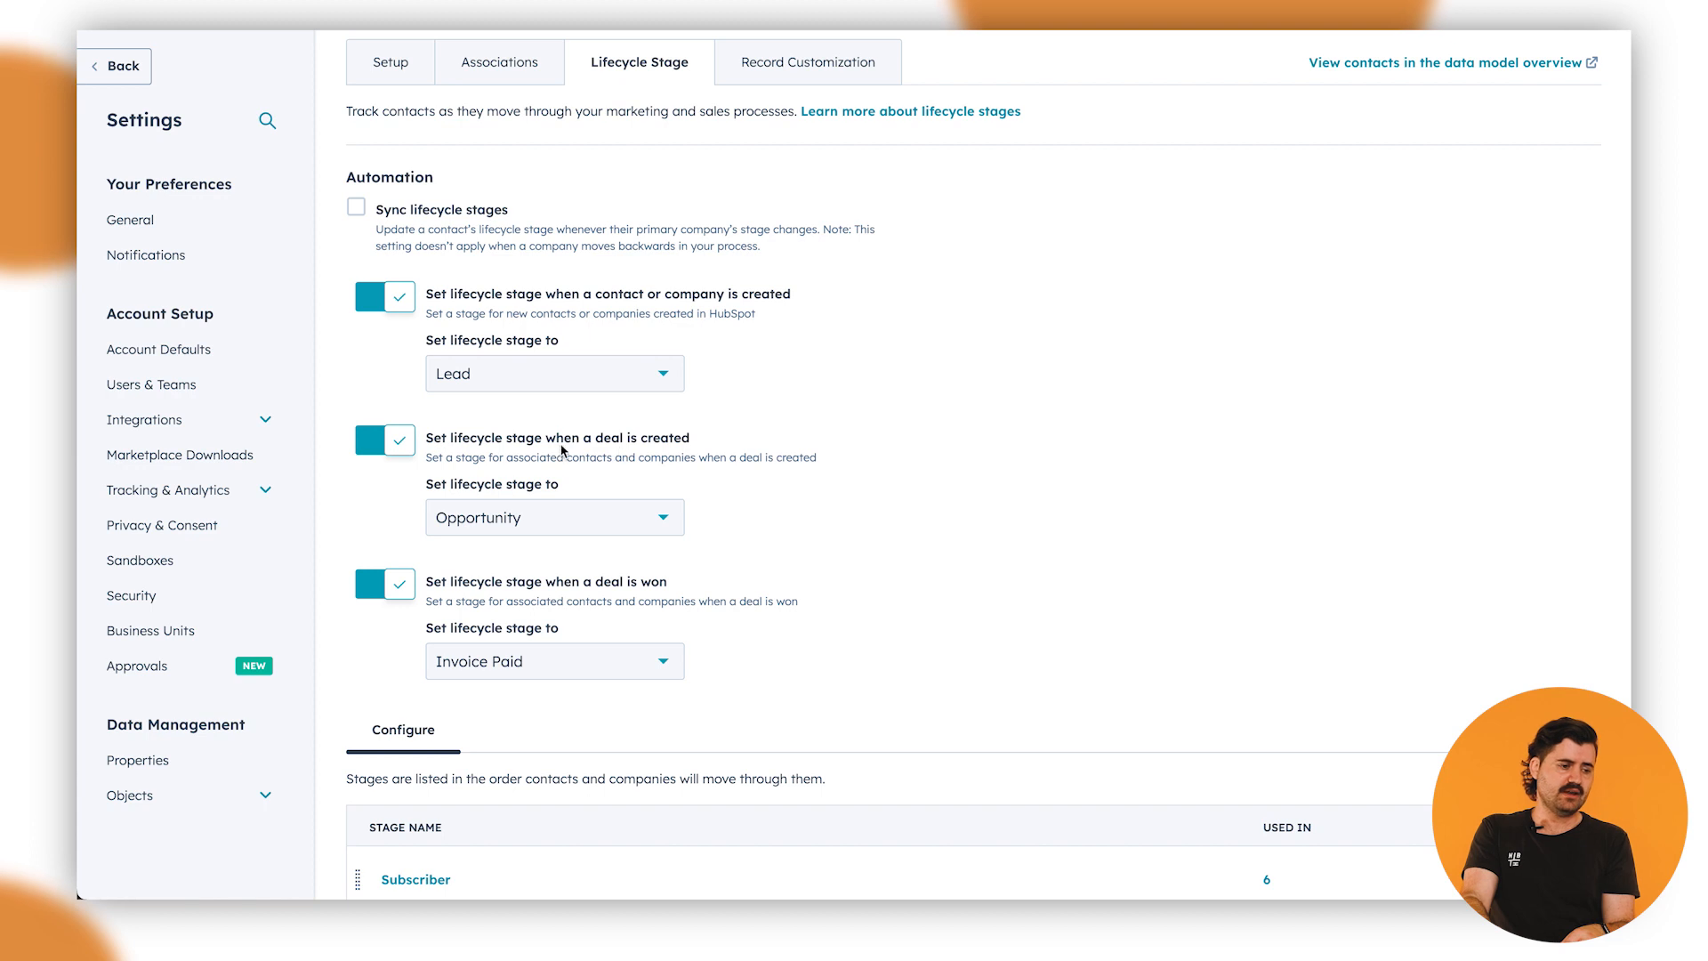
left_click(378, 447)
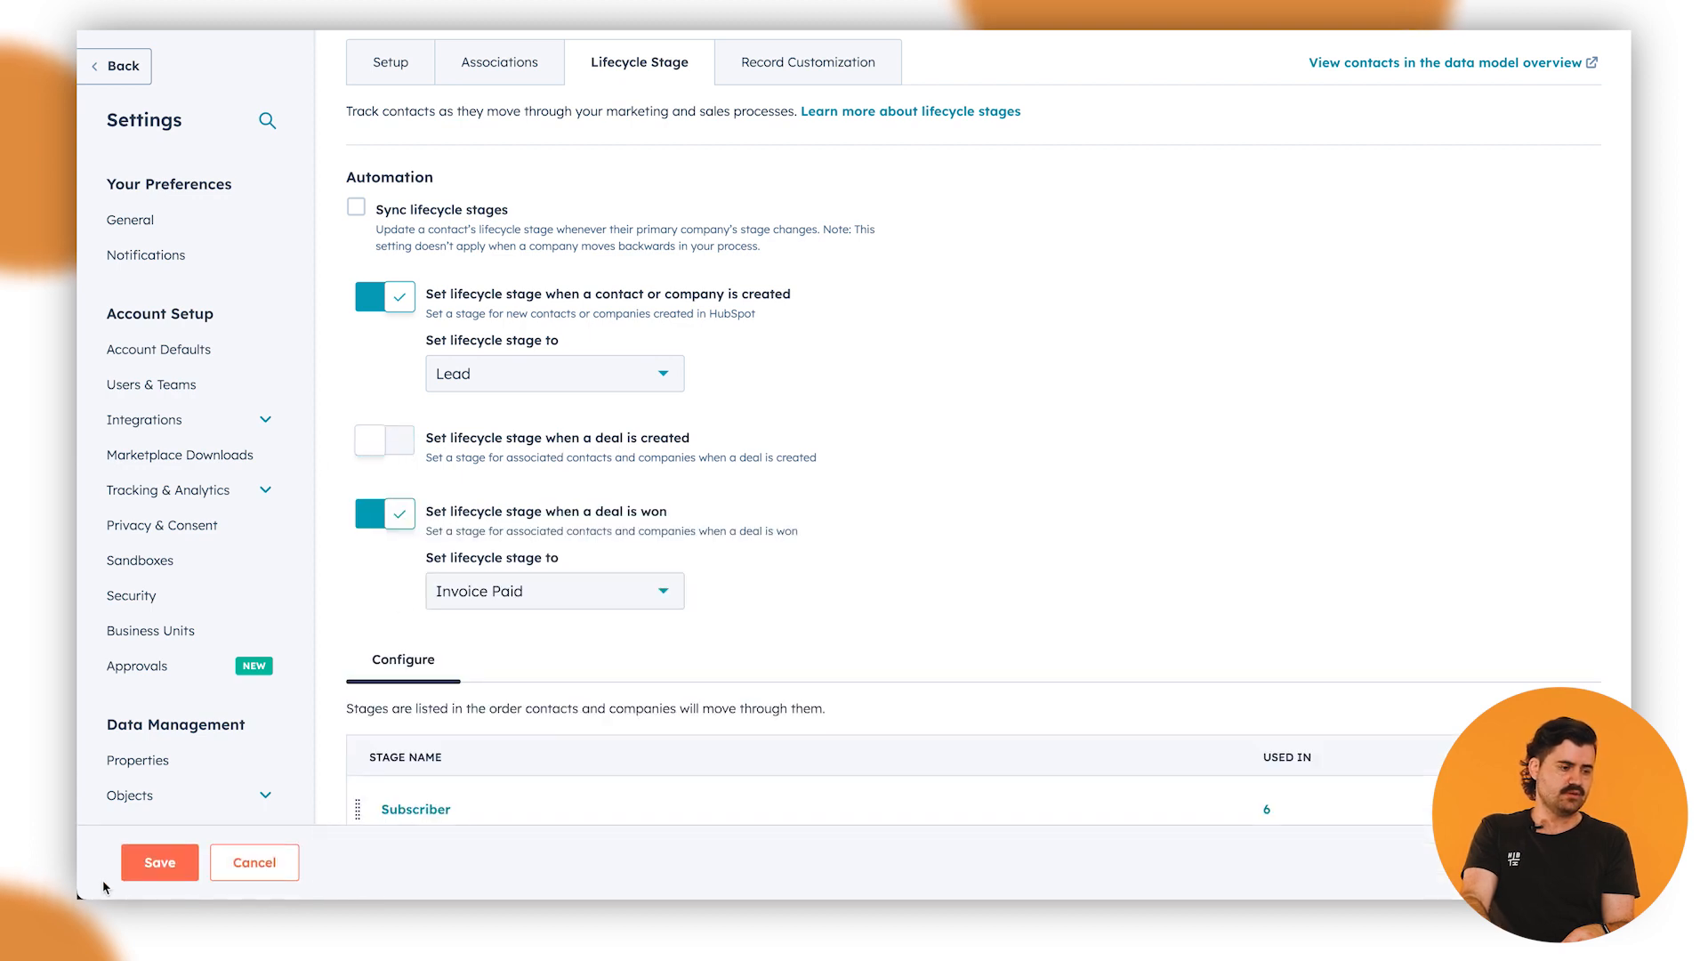
left_click(160, 862)
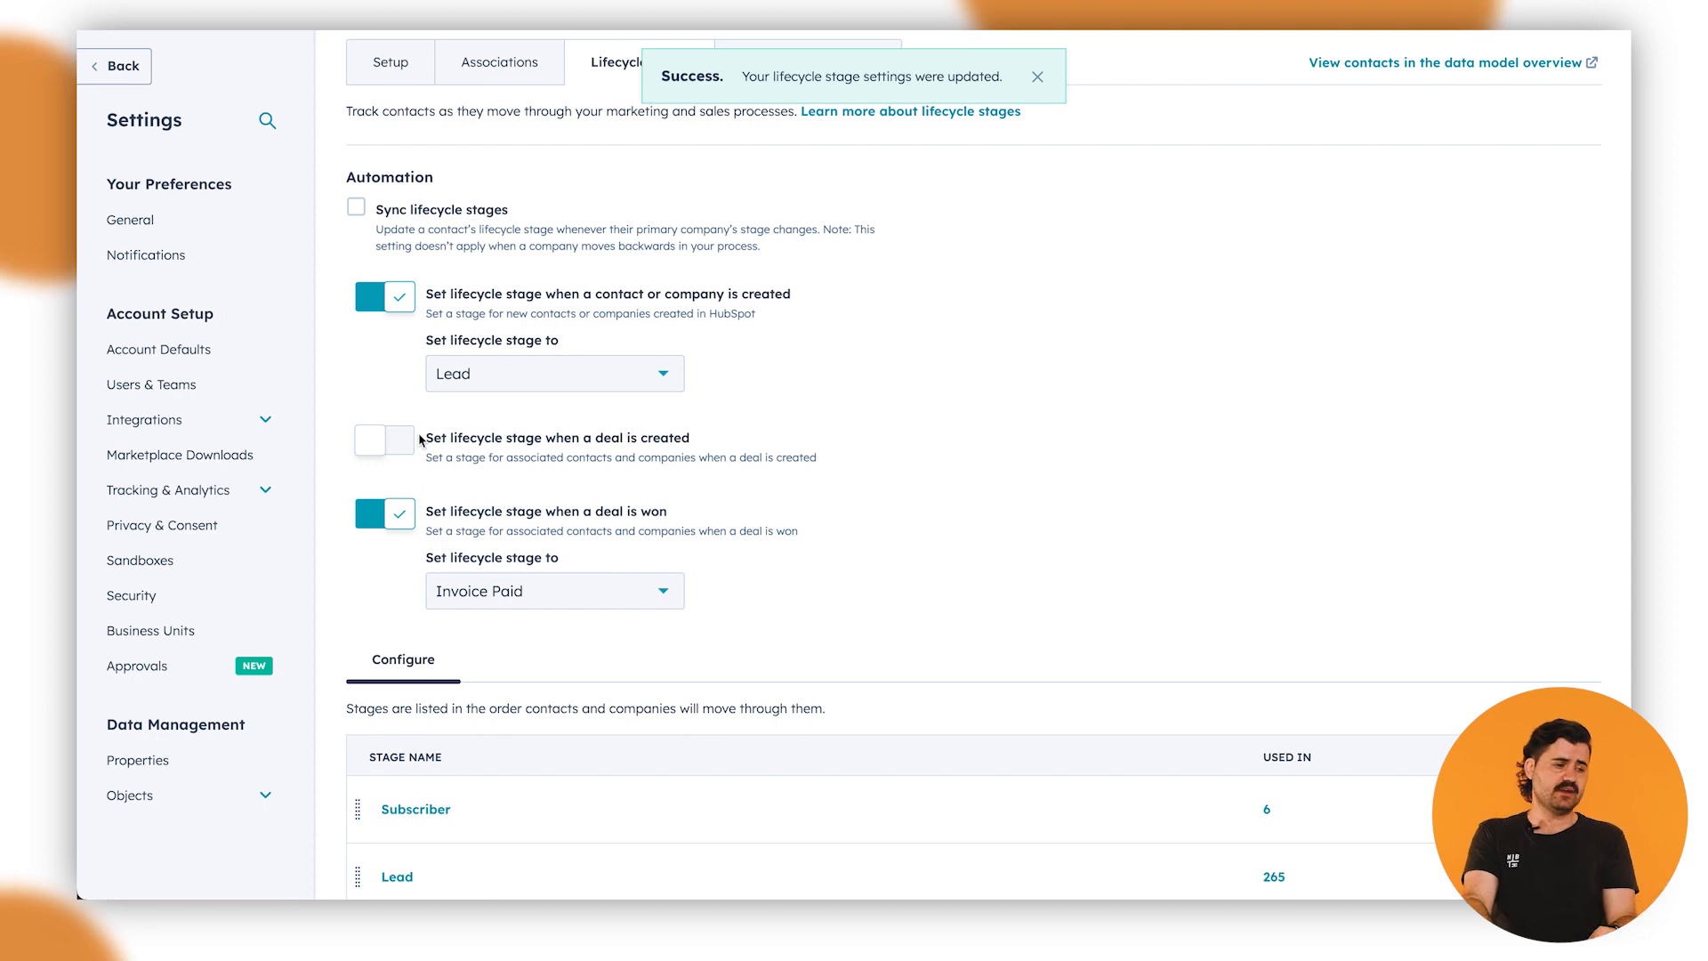
Check the stage choices for the contact or company creation automation, keeping Lead selected
scroll(709, 621, "down", 4)
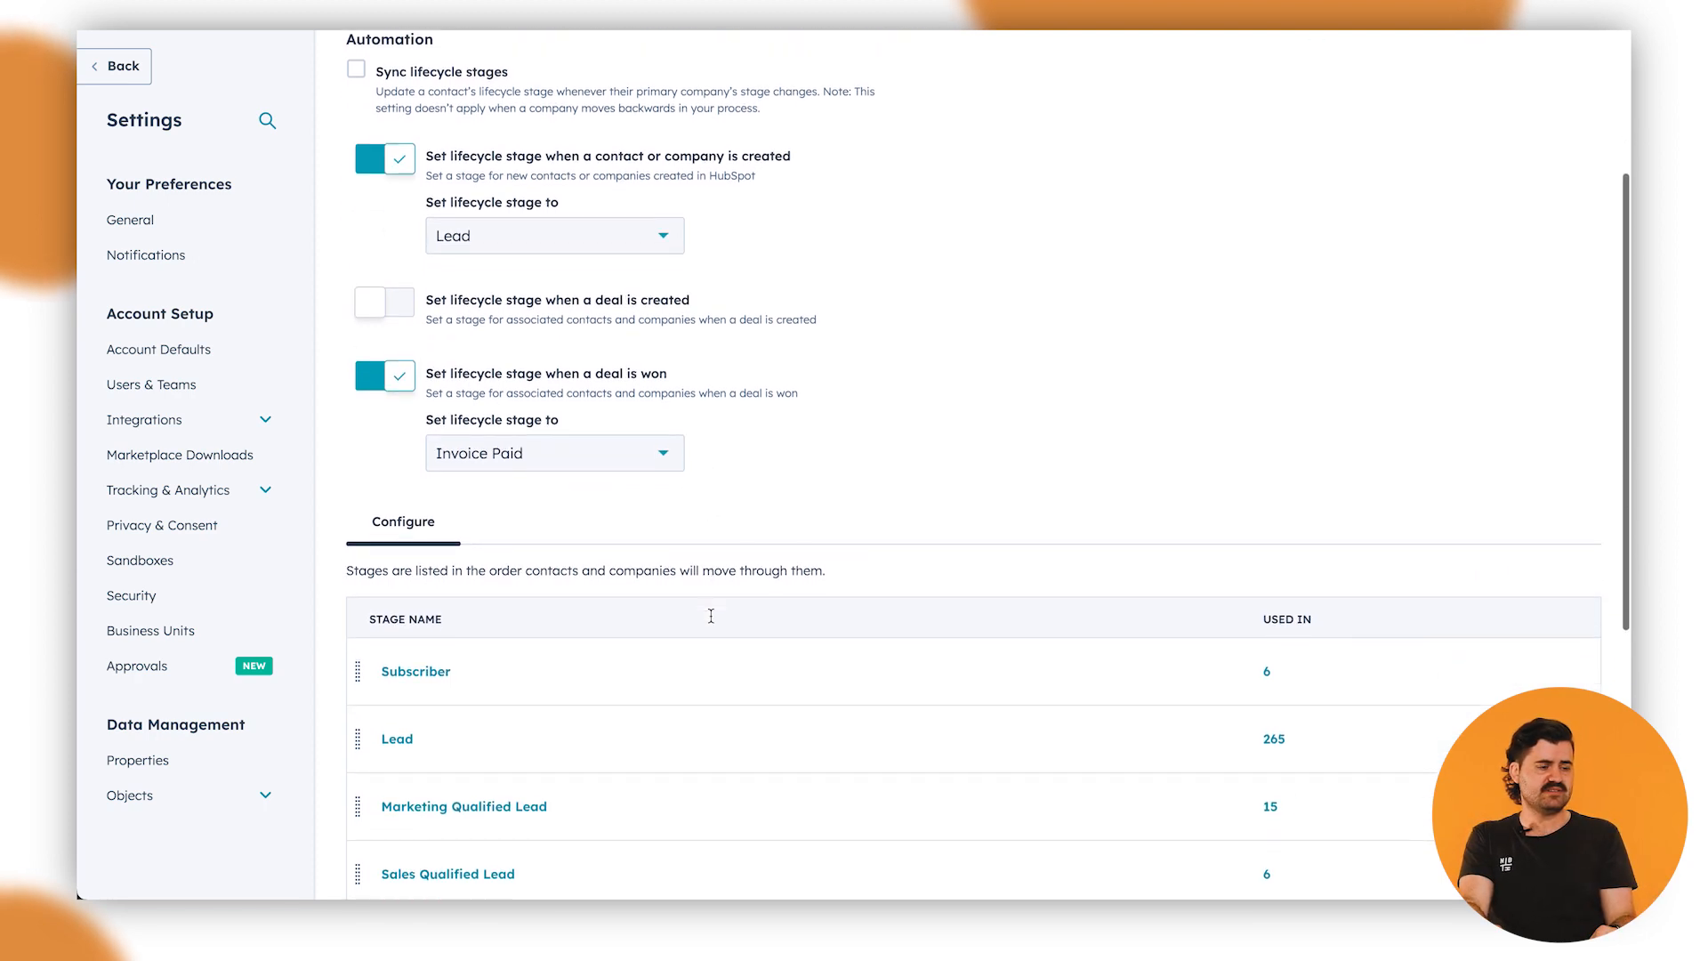
scroll(558, 692, "up", 3)
left_click(622, 281)
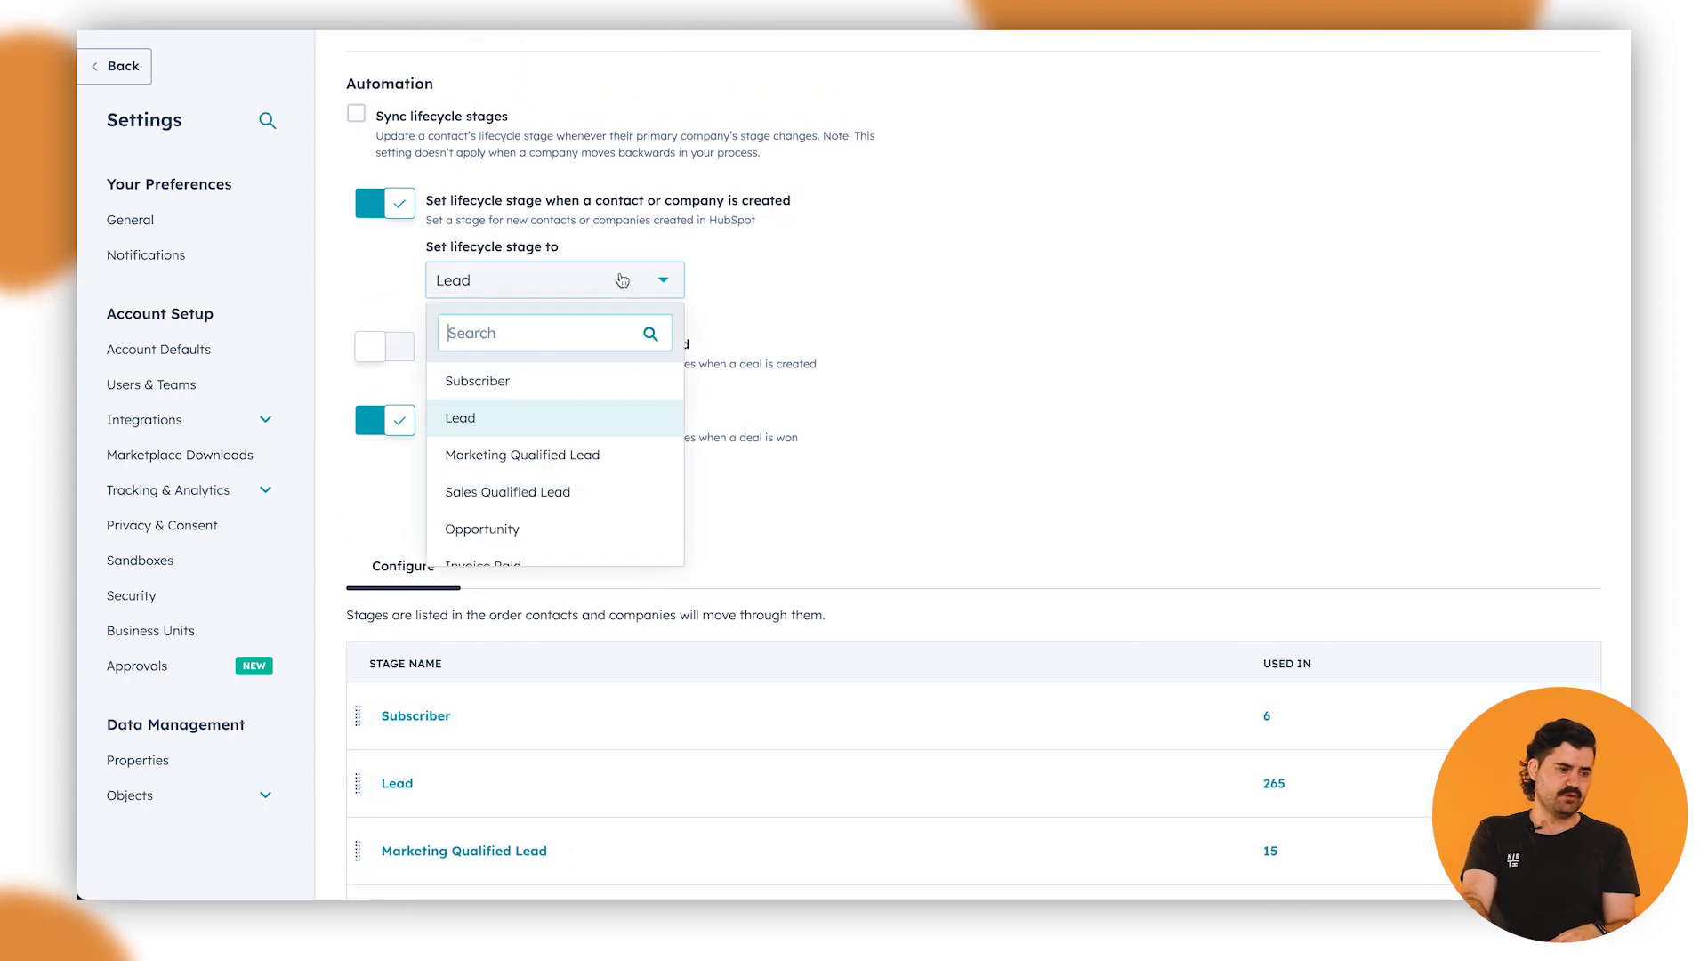
left_click(462, 426)
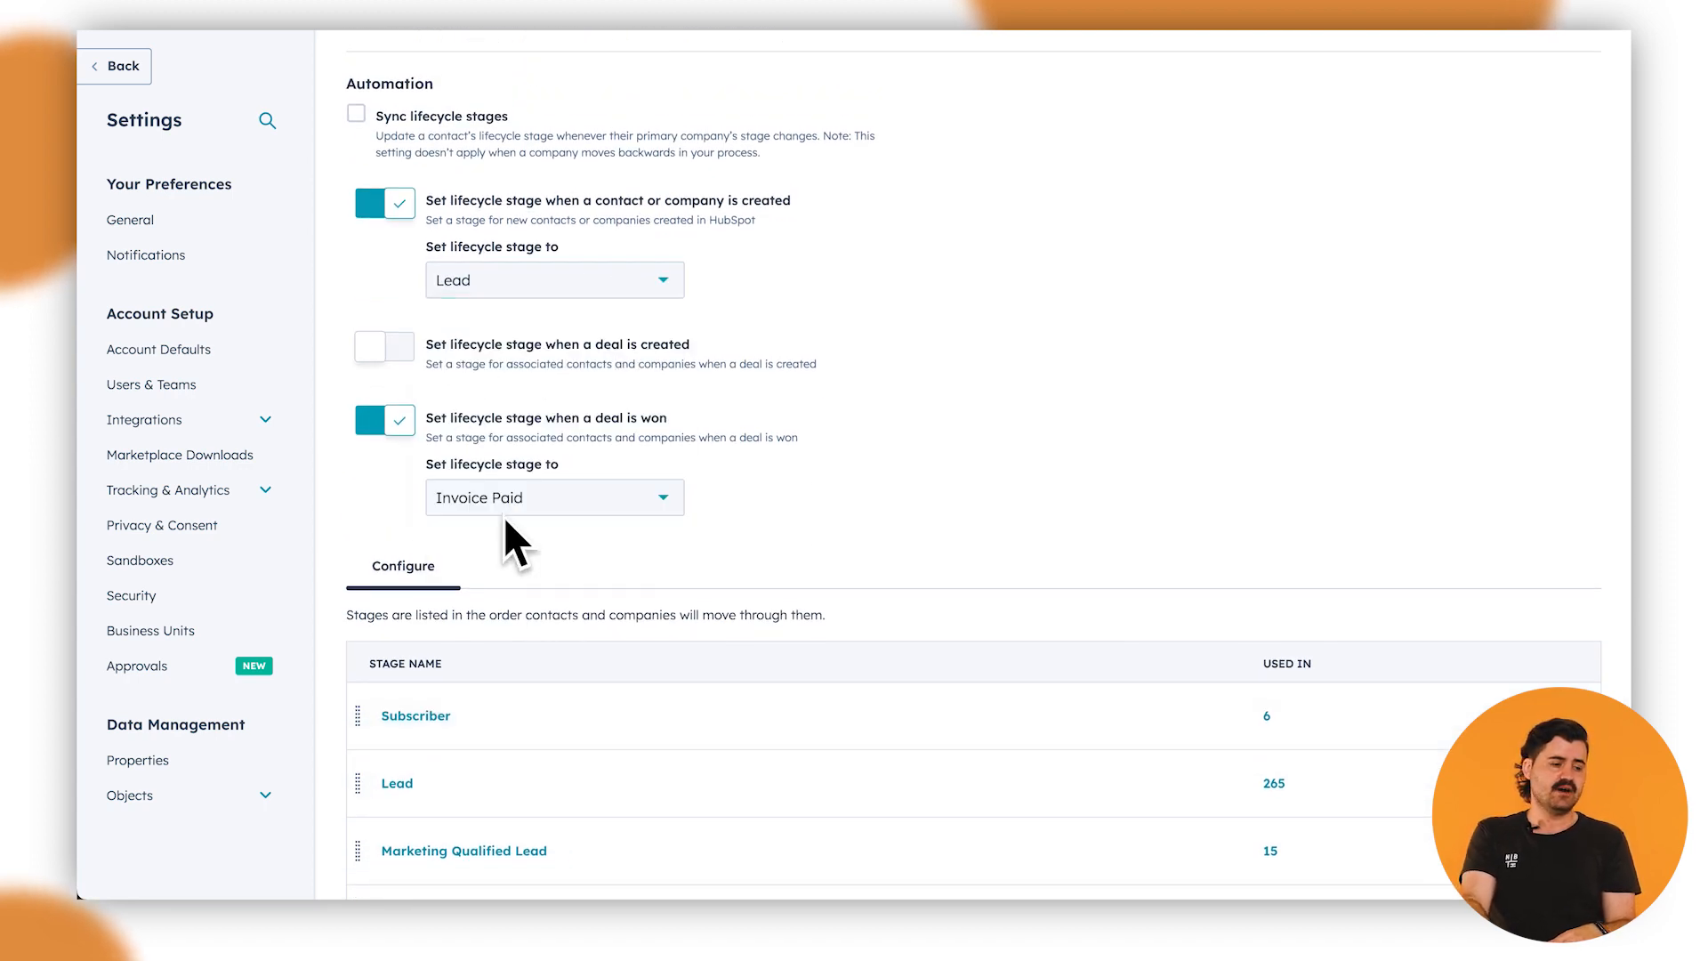
Review the order of the configured stages and the stage choices for the deal won automation, keeping Invoice Paid selected
scroll(496, 525, "down", 3)
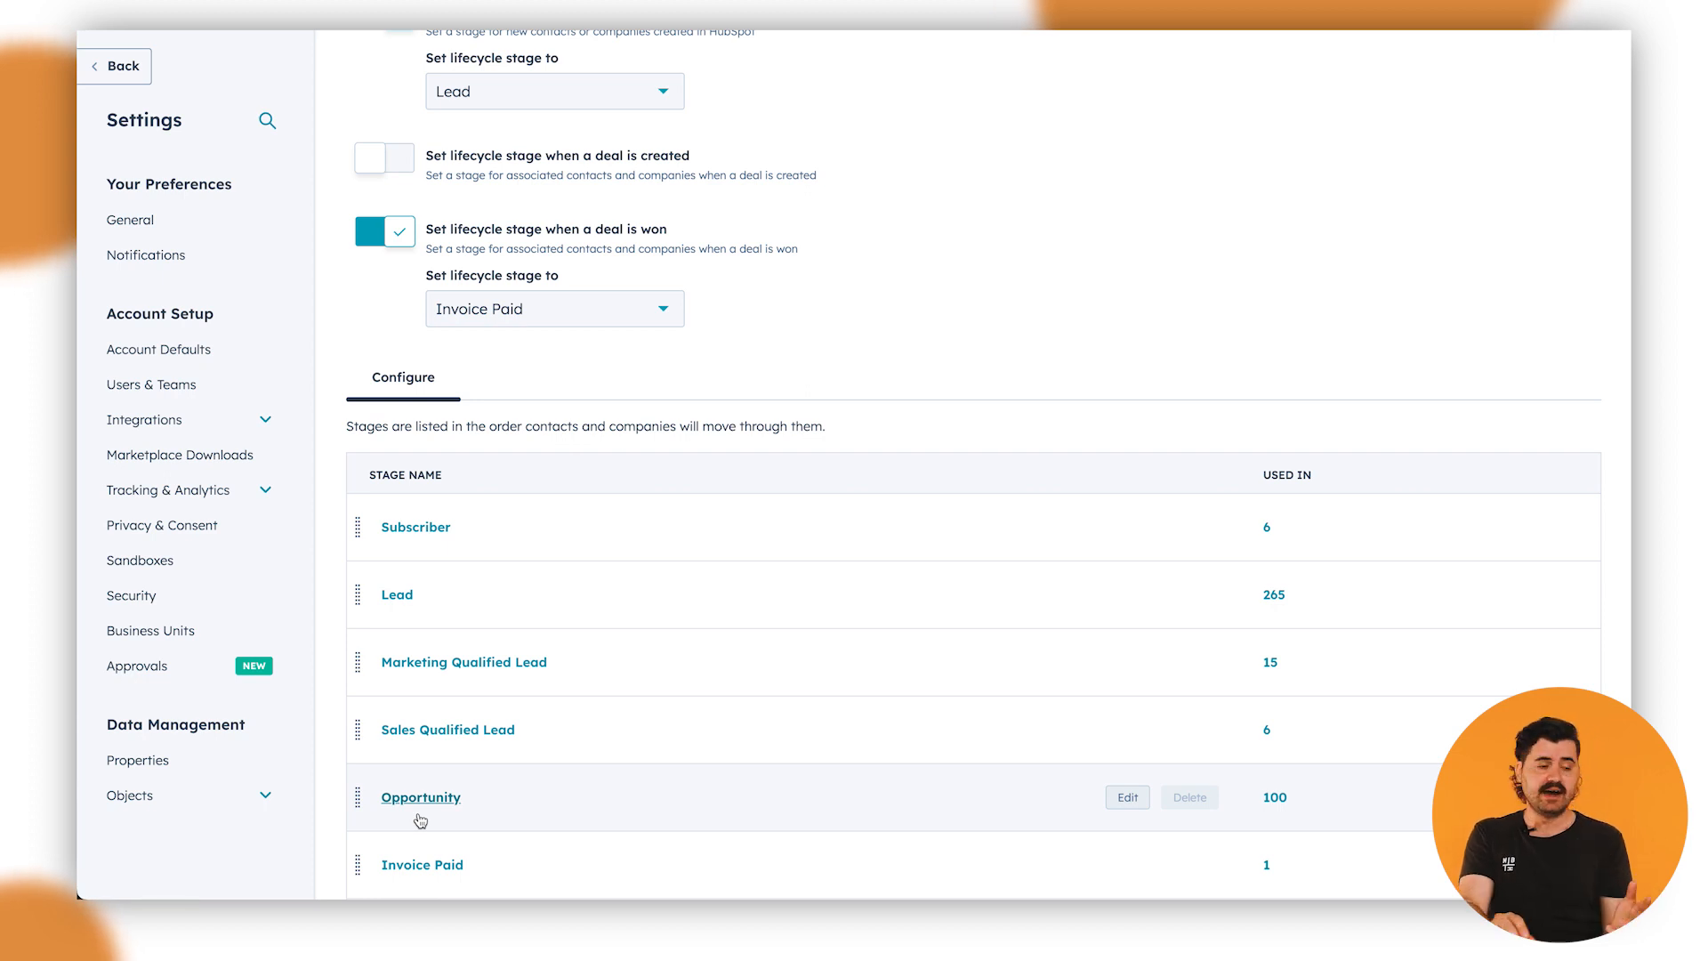
scroll(530, 771, "down", 2)
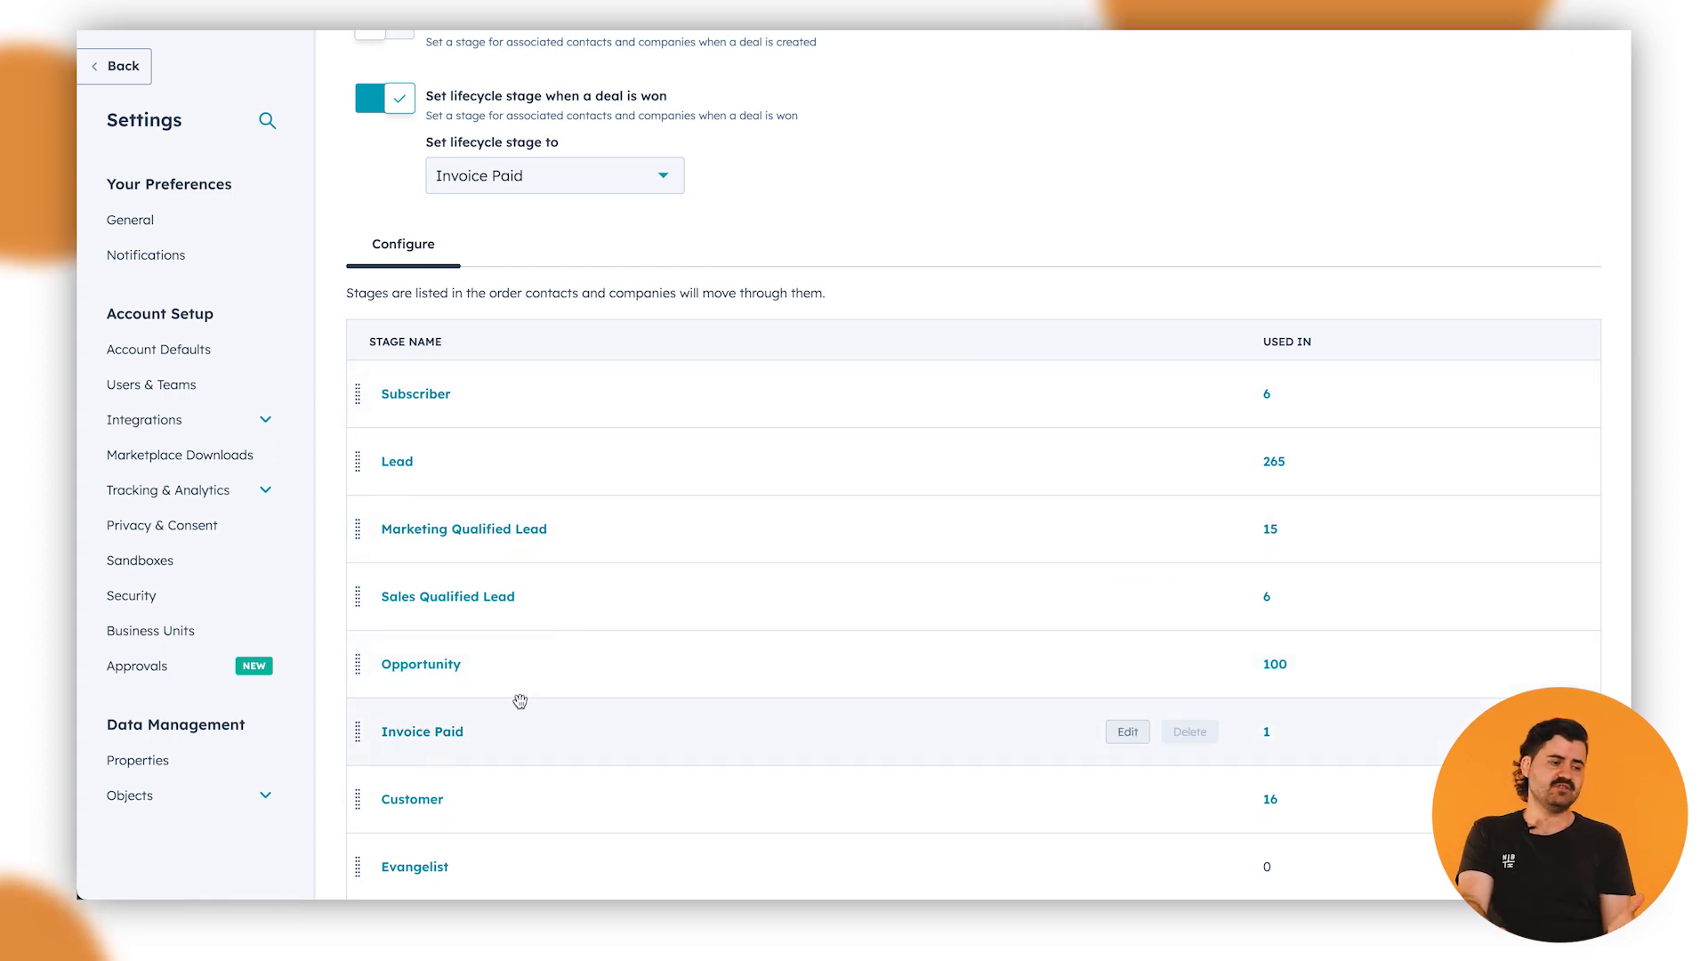
left_click_drag(496, 668, 545, 664)
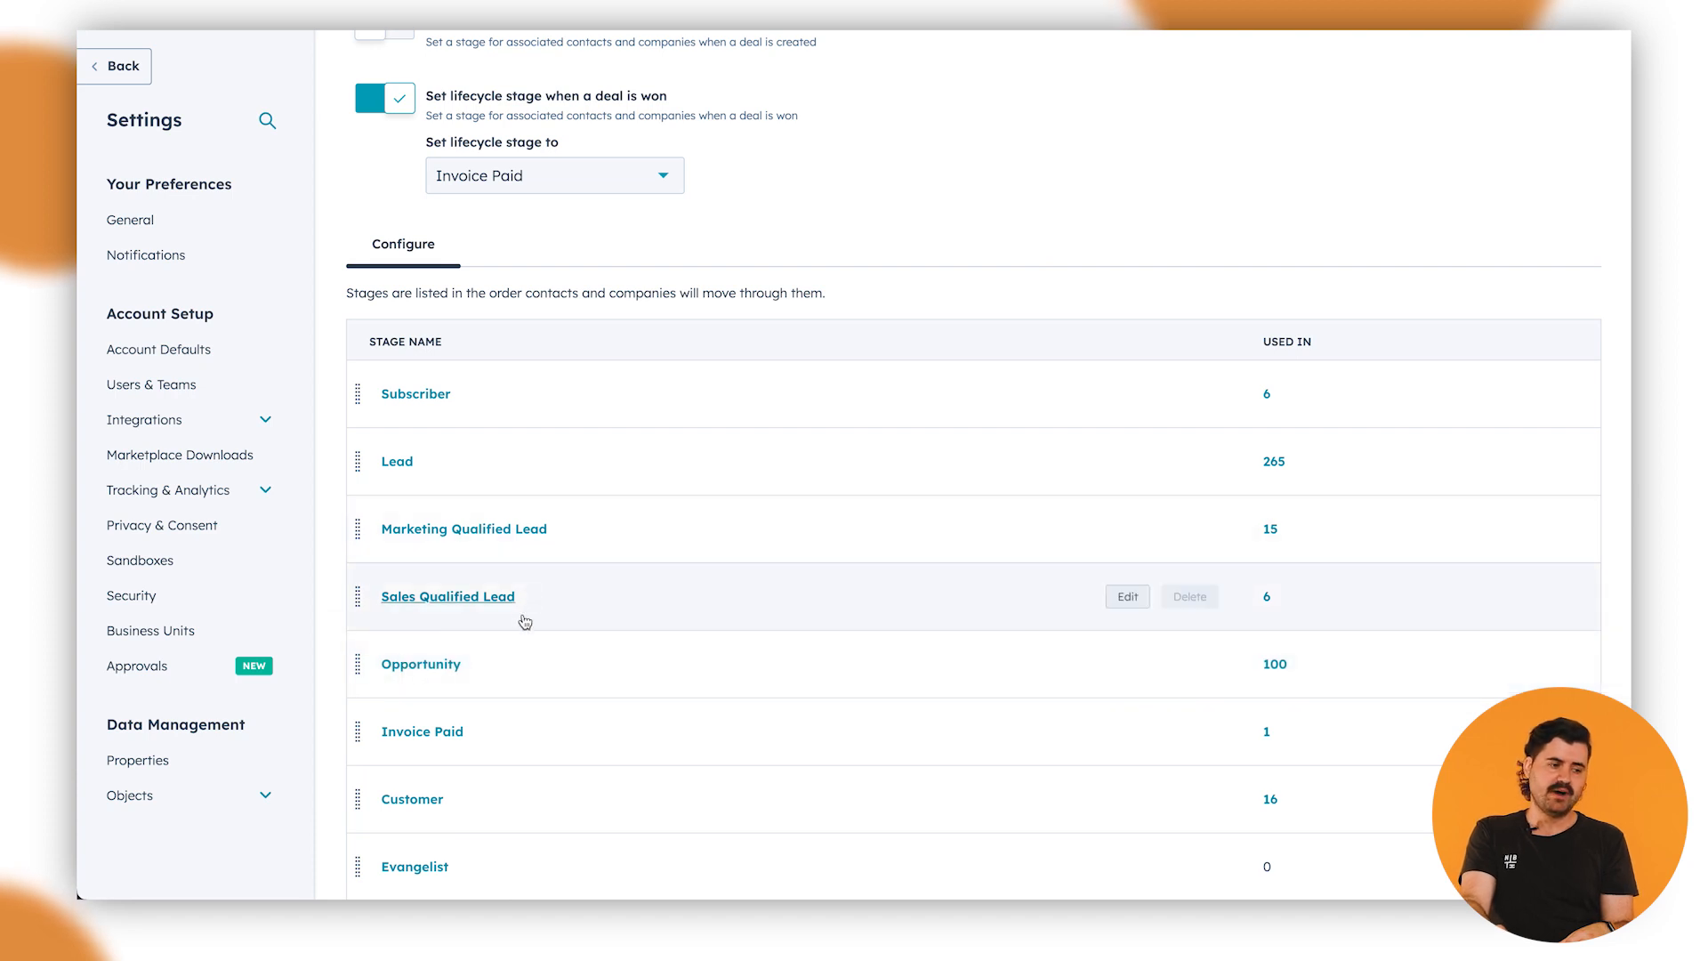
scroll(492, 677, "up", 4)
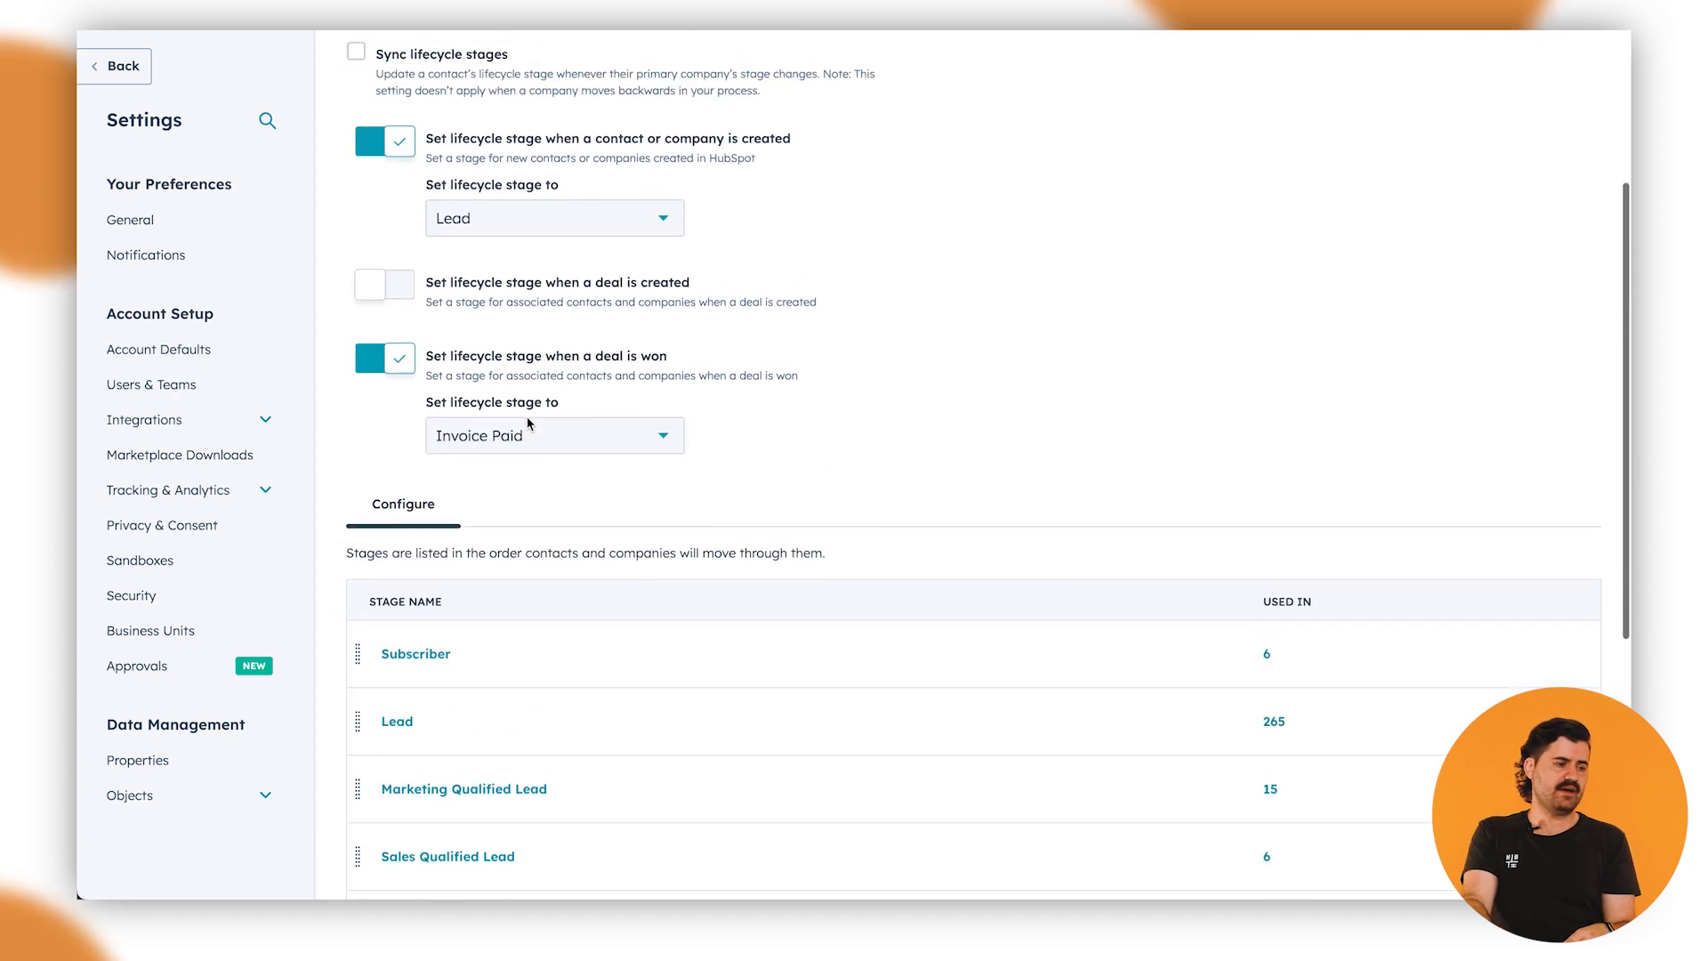
left_click(535, 454)
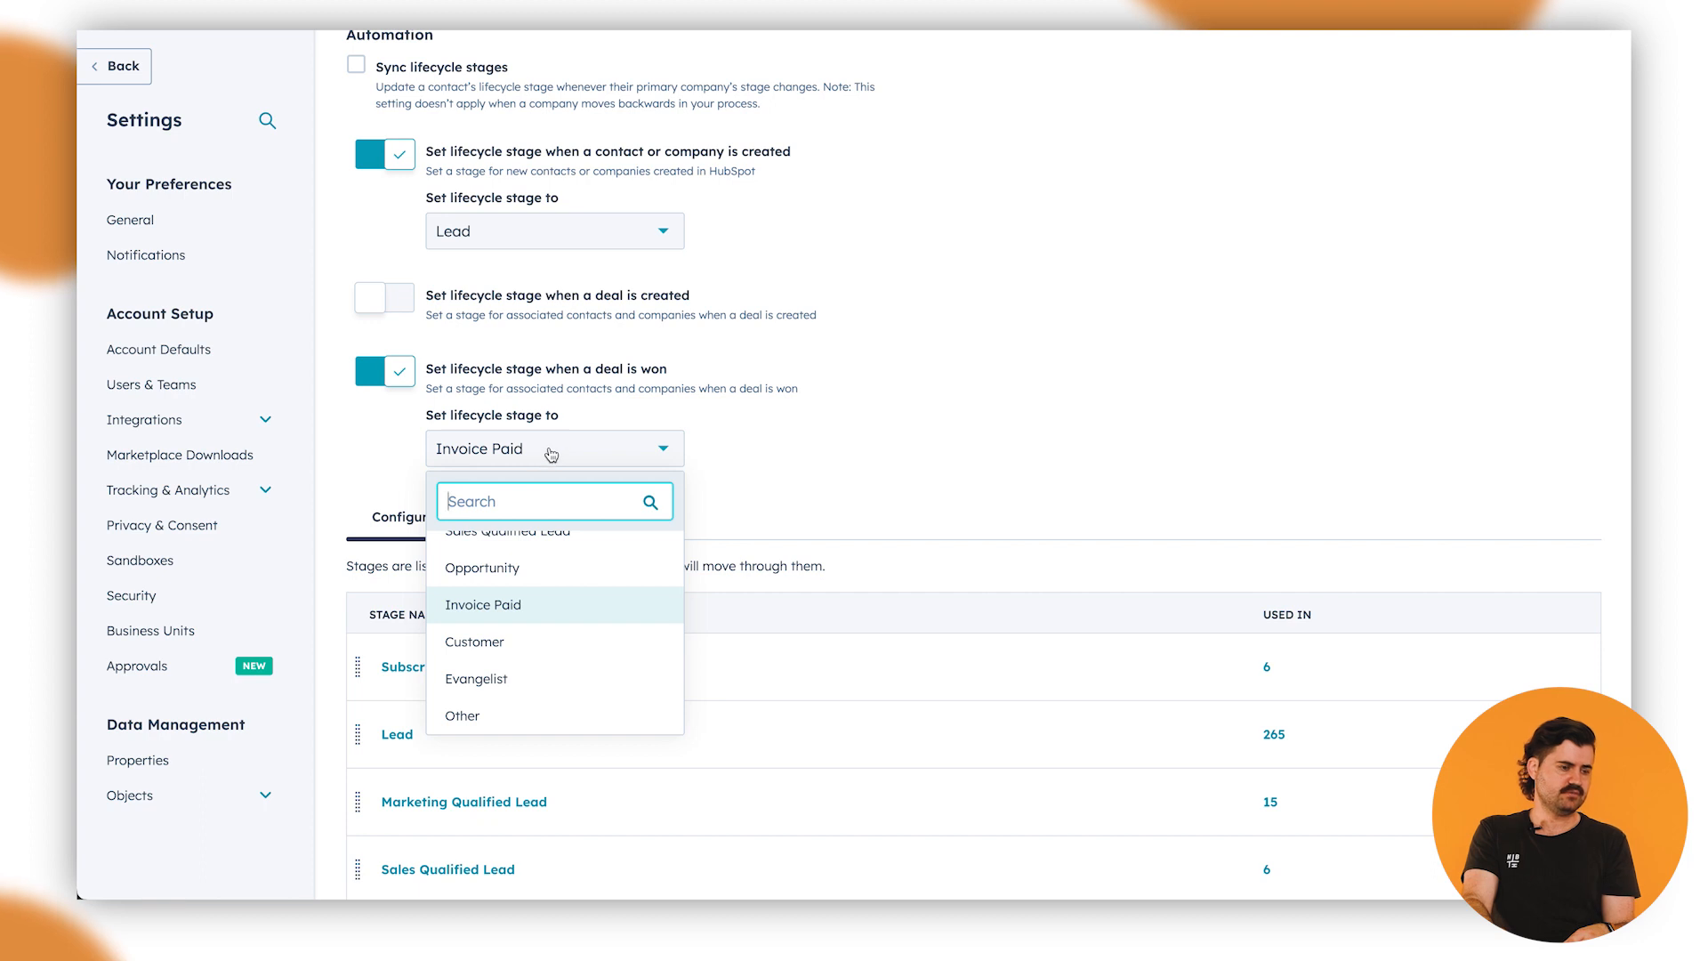
left_click(573, 434)
scroll(611, 458, "down", 5)
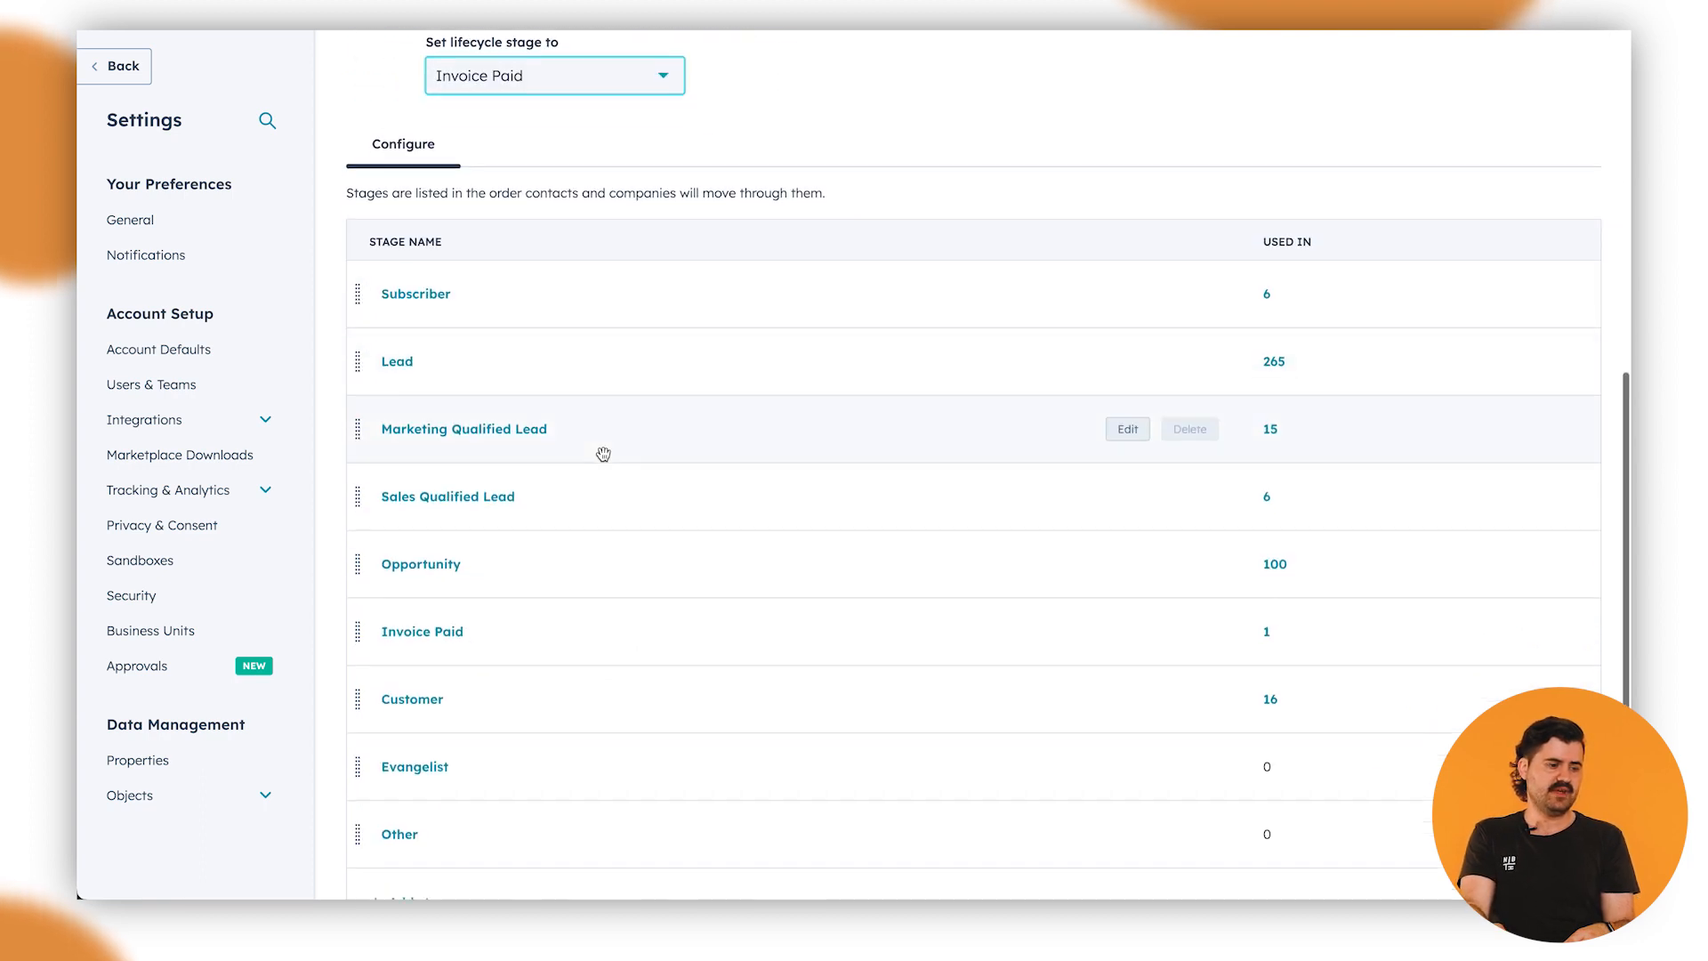